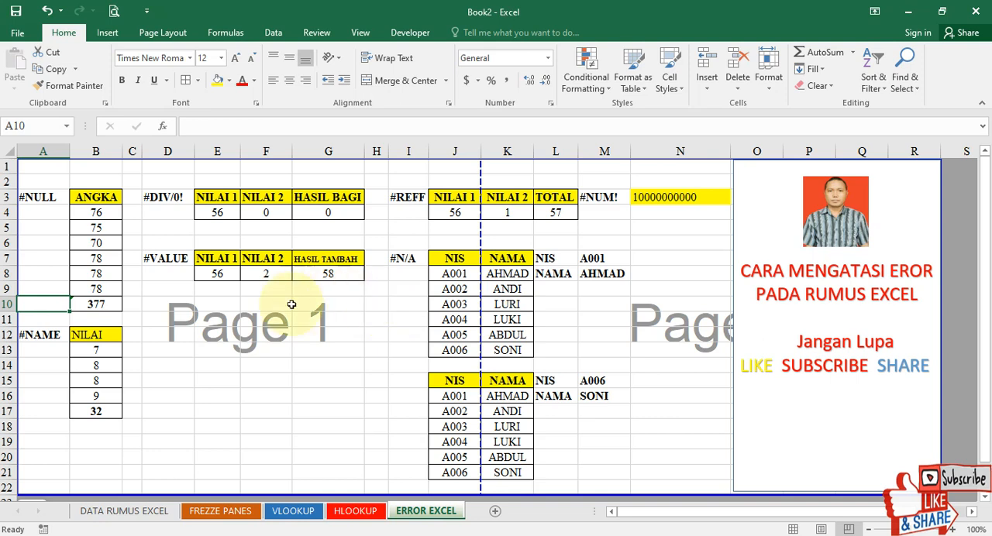
Examine the #NULL, #DIV/0!, #REFF, #NUM!, #N/A, #VALUE and #NAME example labels and the total formula in B10.
left_click(39, 195)
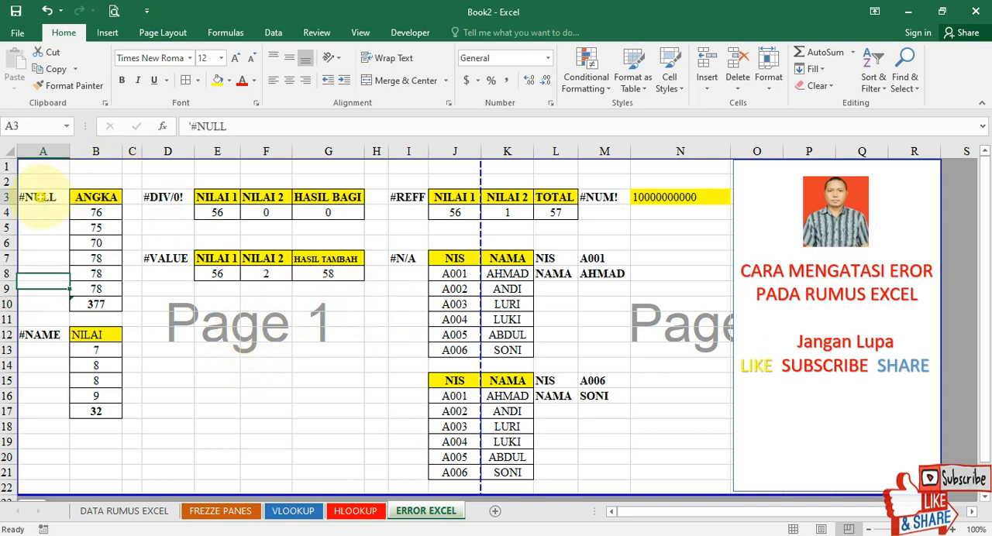
left_click(179, 199)
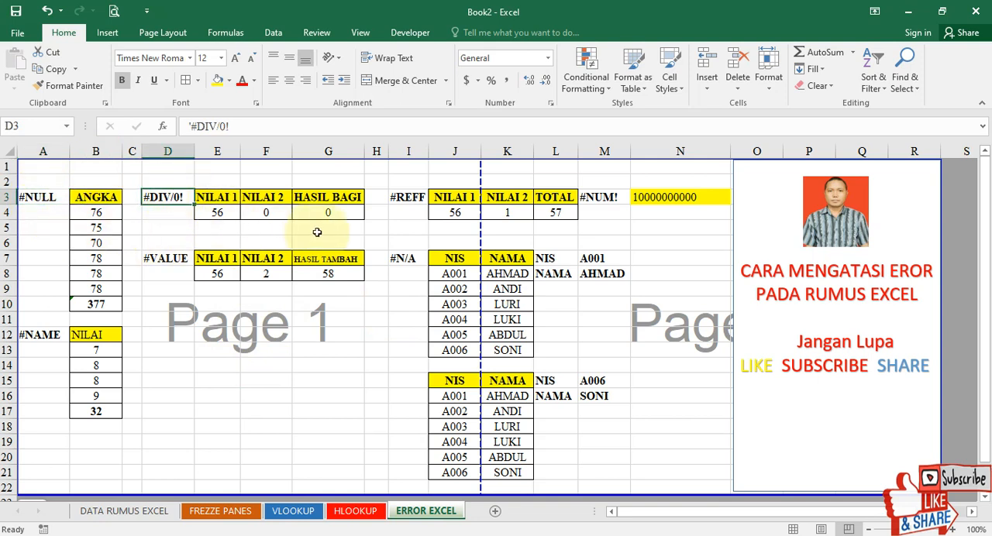
left_click(407, 199)
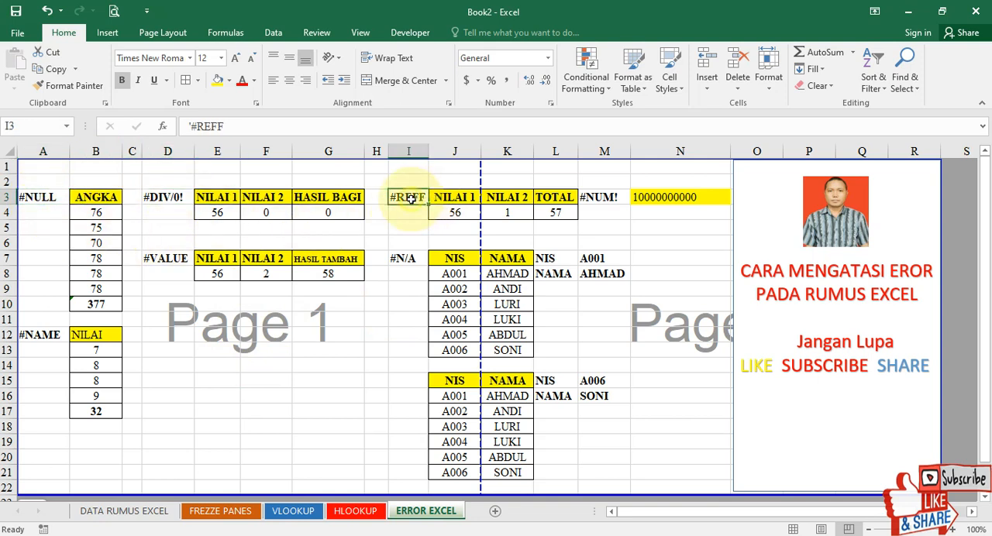
left_click(598, 197)
left_click(404, 259)
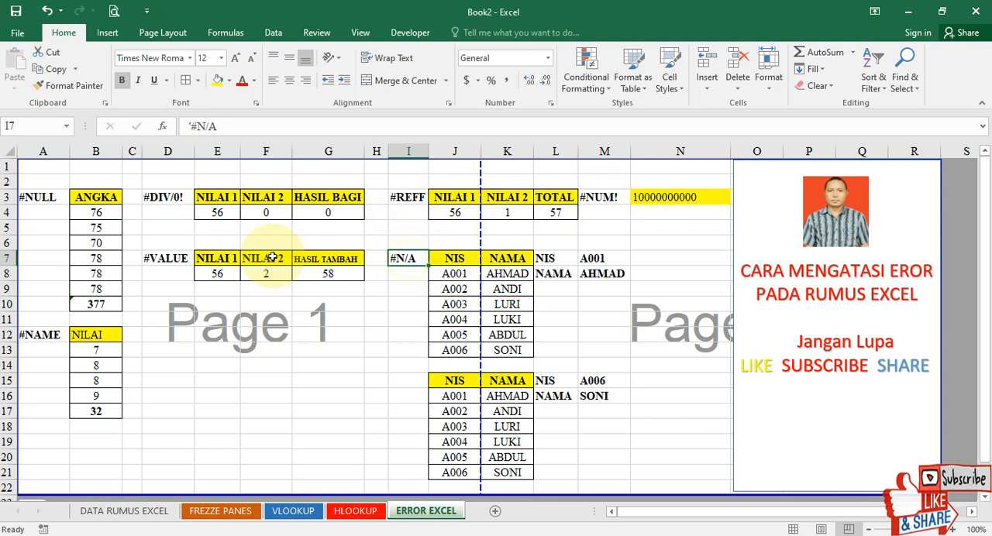
left_click(165, 259)
left_click(39, 335)
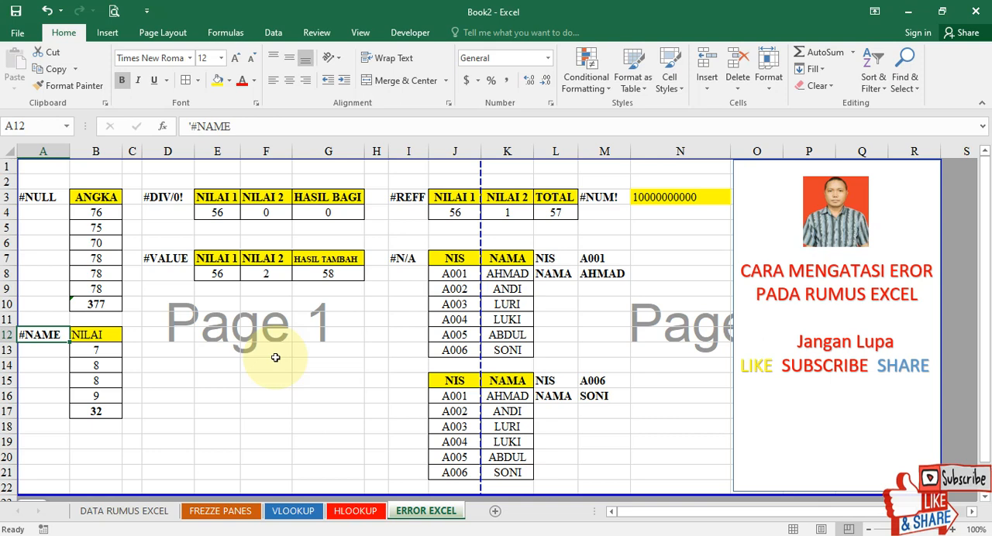
left_click(82, 303)
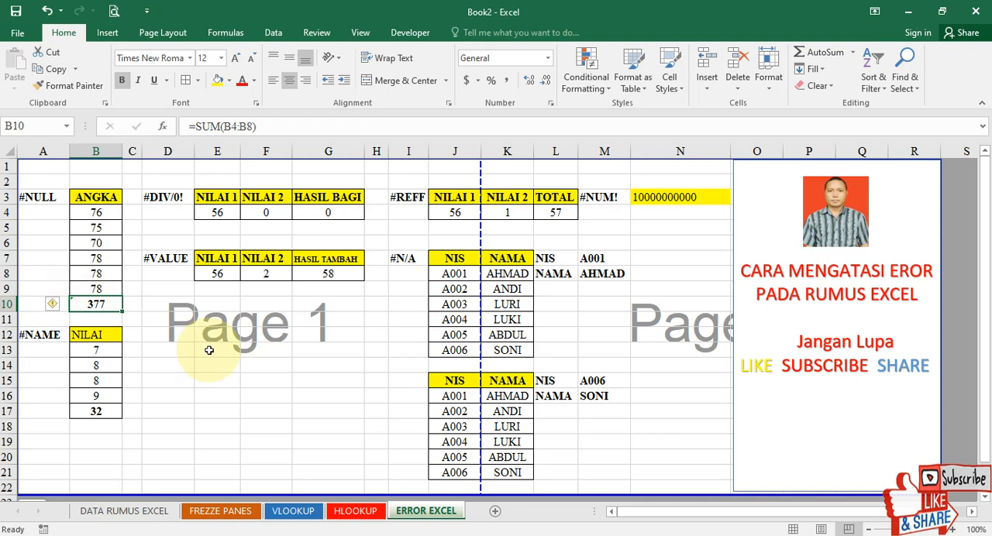
left_click(39, 195)
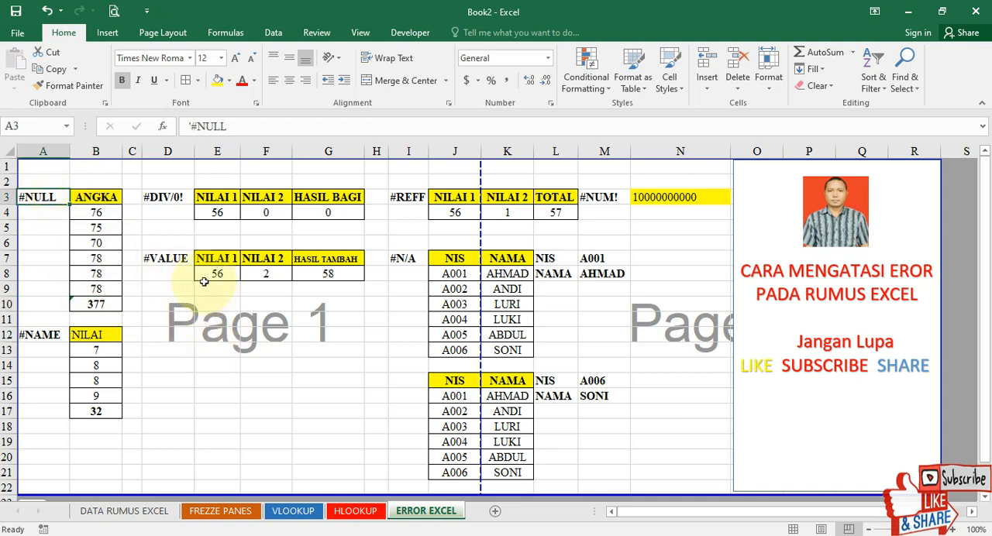
Enter =SUM(B4:B9) in B10 to total the ANGKA column.
left_click(97, 303)
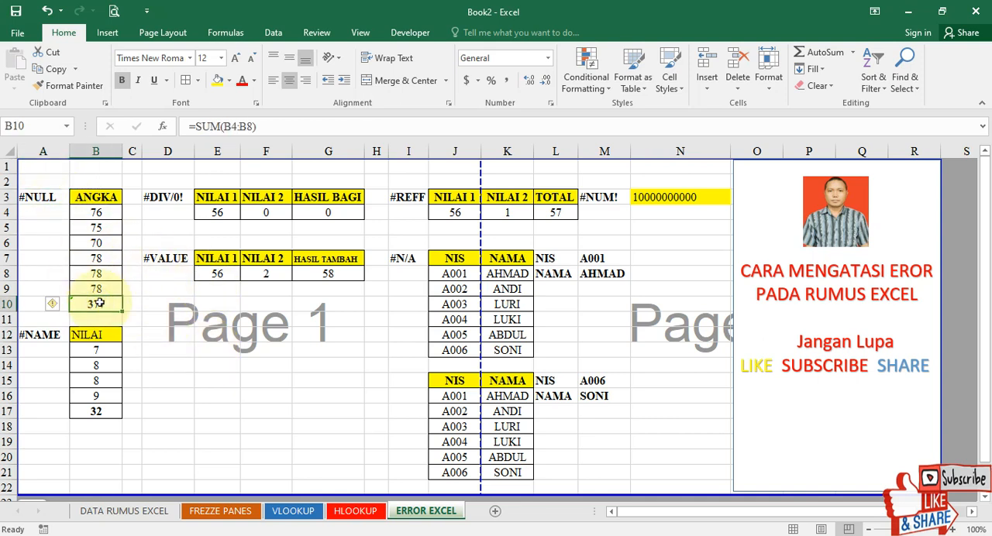
type("=")
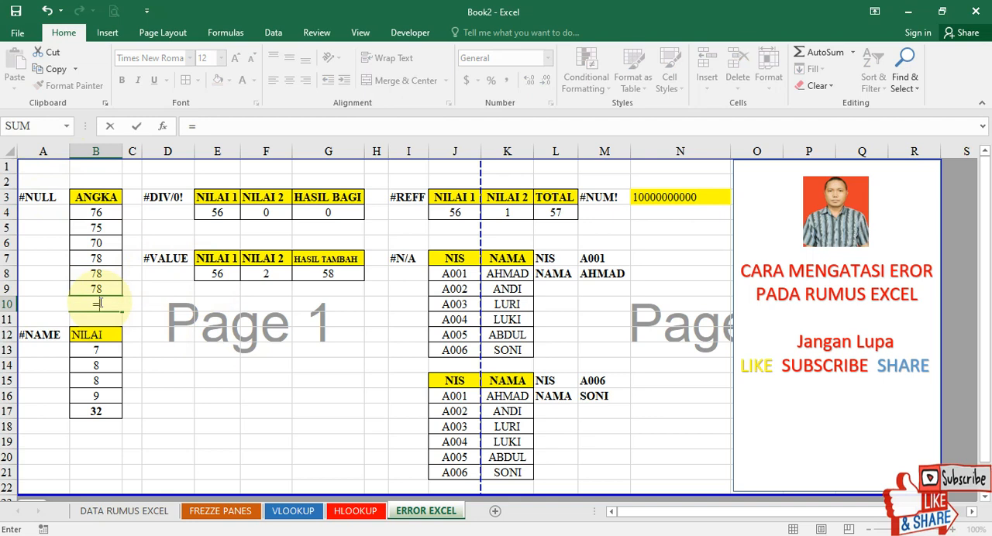
type("SUM(")
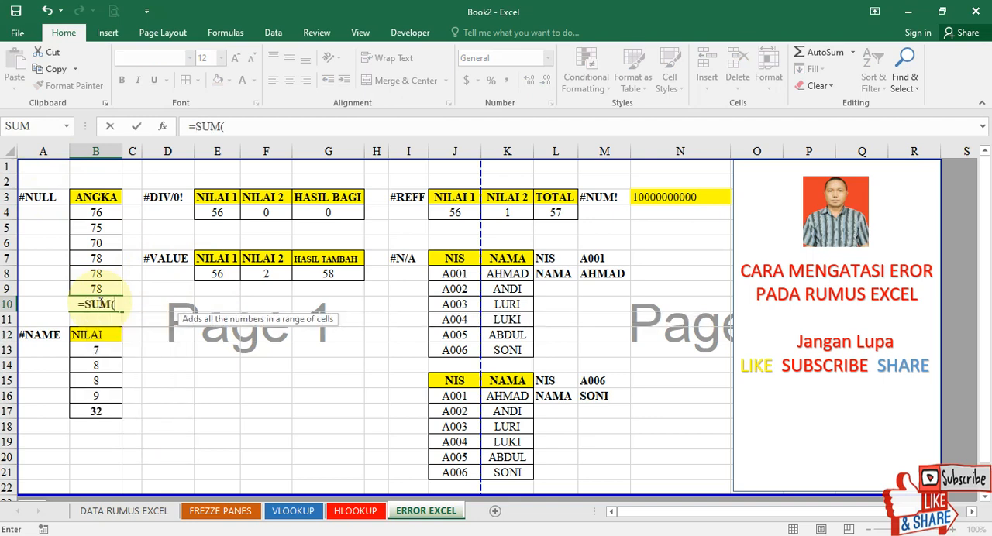
left_click_drag(96, 212, 83, 288)
key("Return")
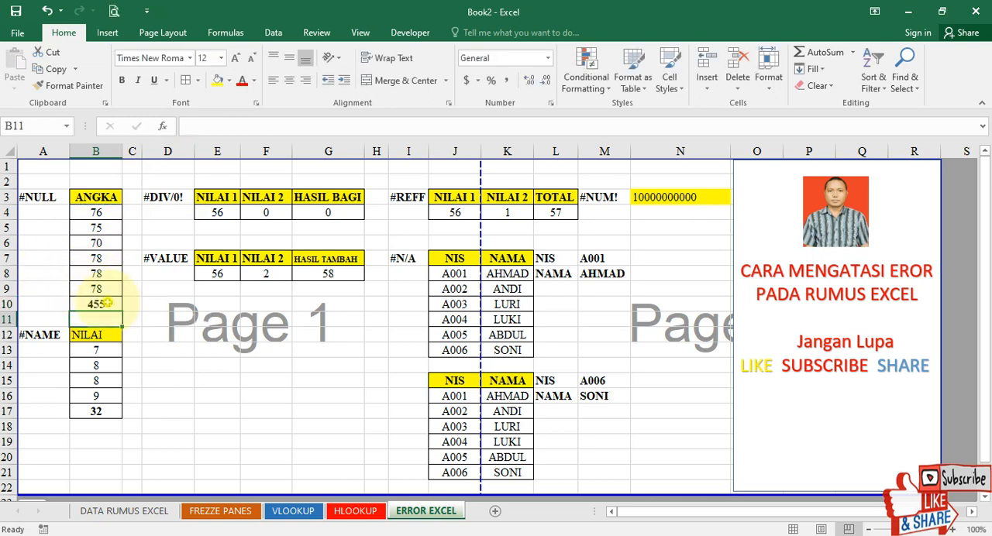
Replace the colon in the B10 formula with a space to make it =SUM(B4 B9).
left_click(110, 303)
left_click(240, 126)
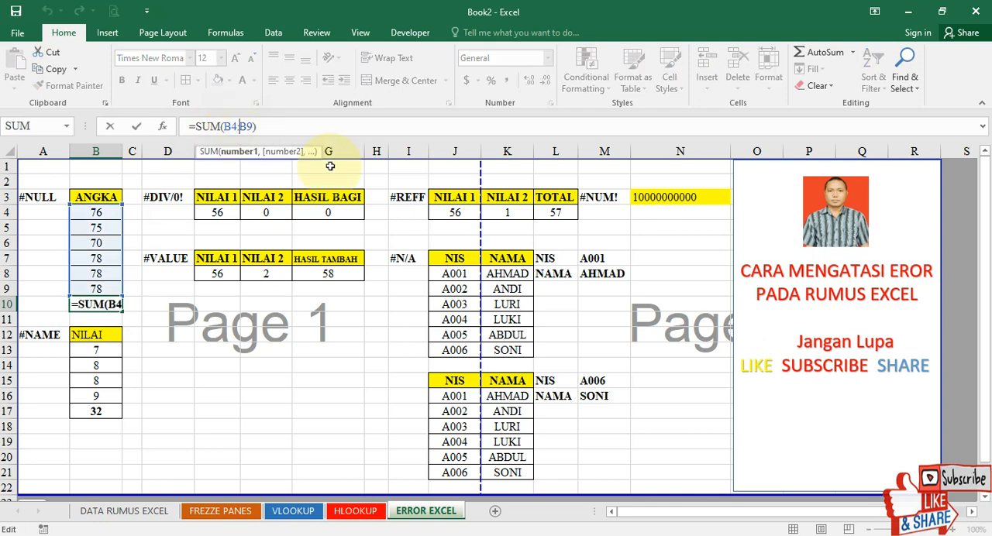
key("BackSpace")
key("Return")
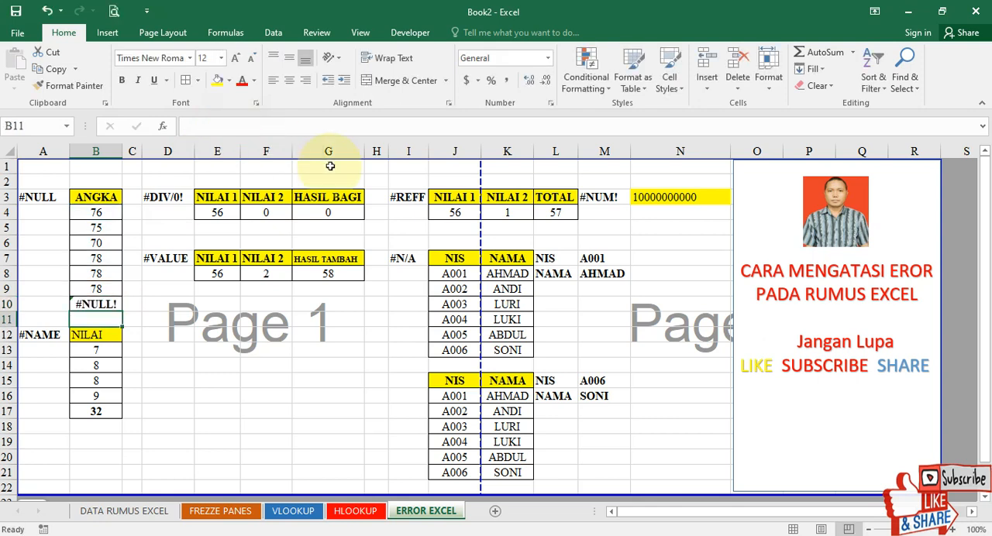
key("Up")
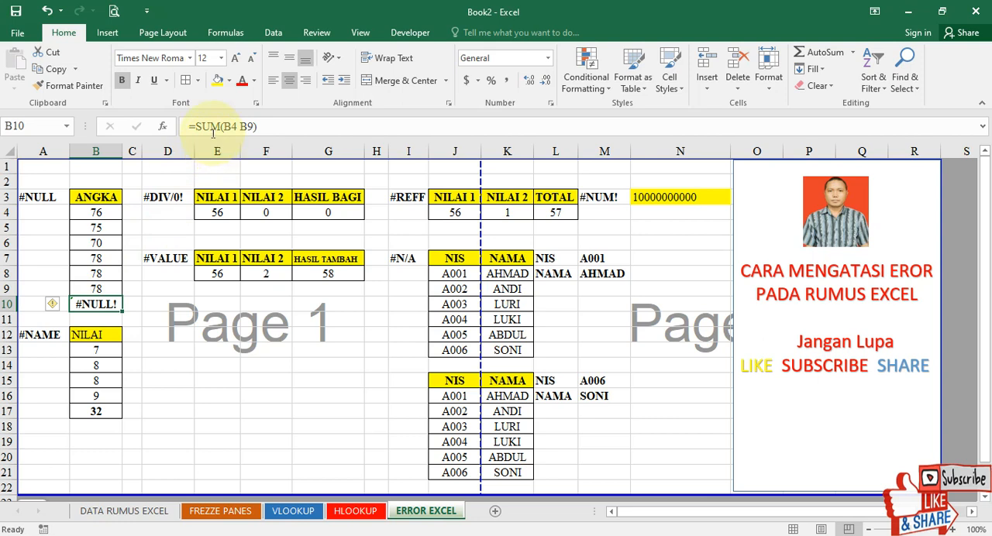
Correct the B10 formula to =SUM(B4:B9) and check it against the ANGKA values in B4:B9.
left_click(211, 129)
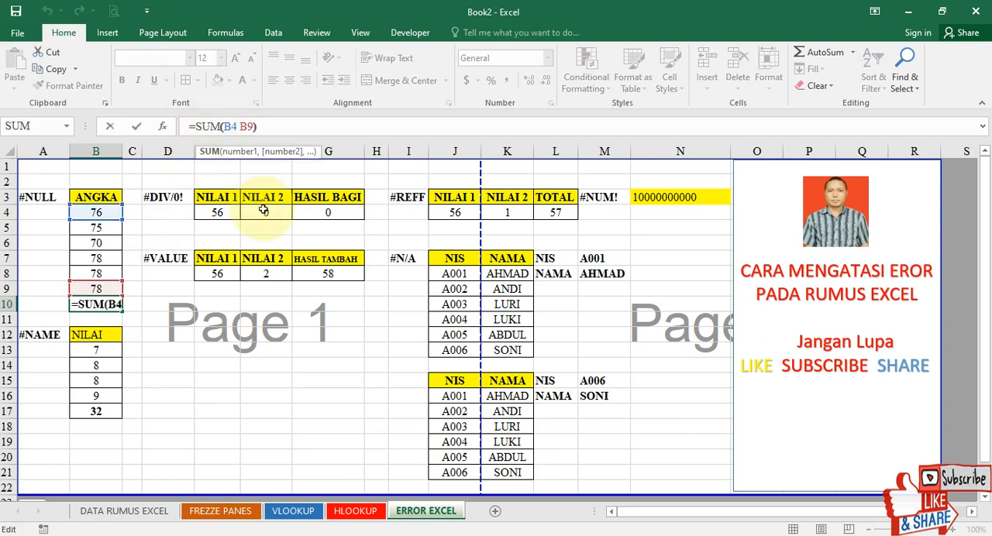
left_click(243, 128)
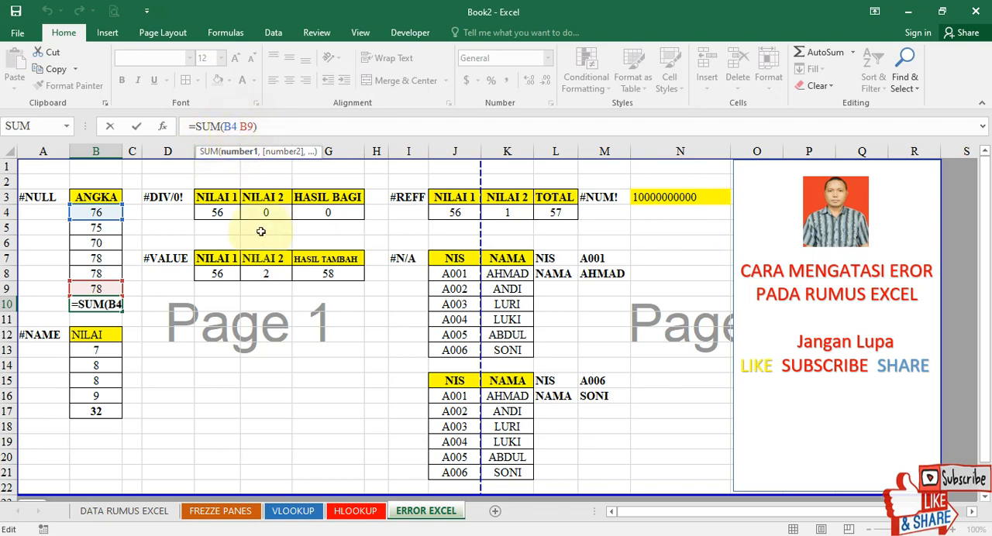
key("BackSpace")
type(":")
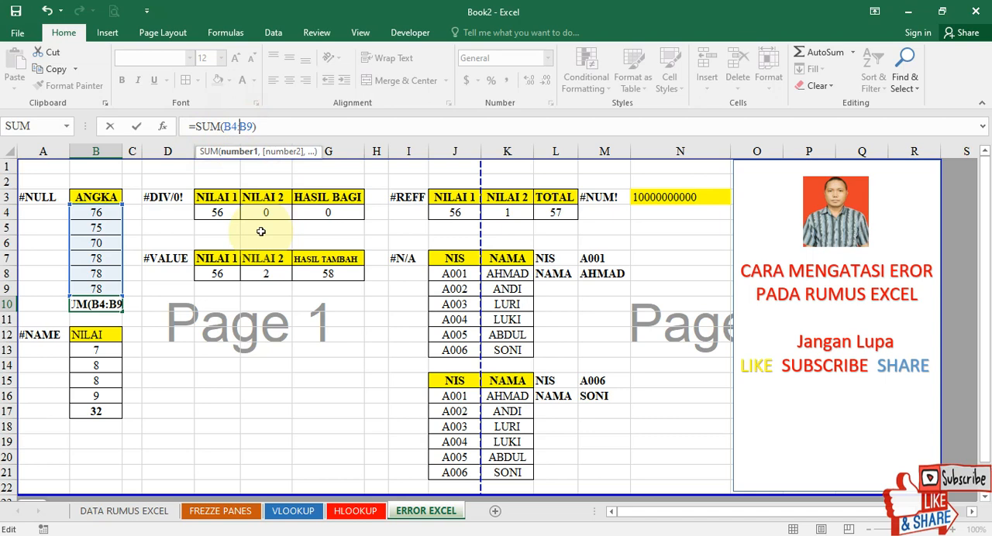
key("ctrl+Return")
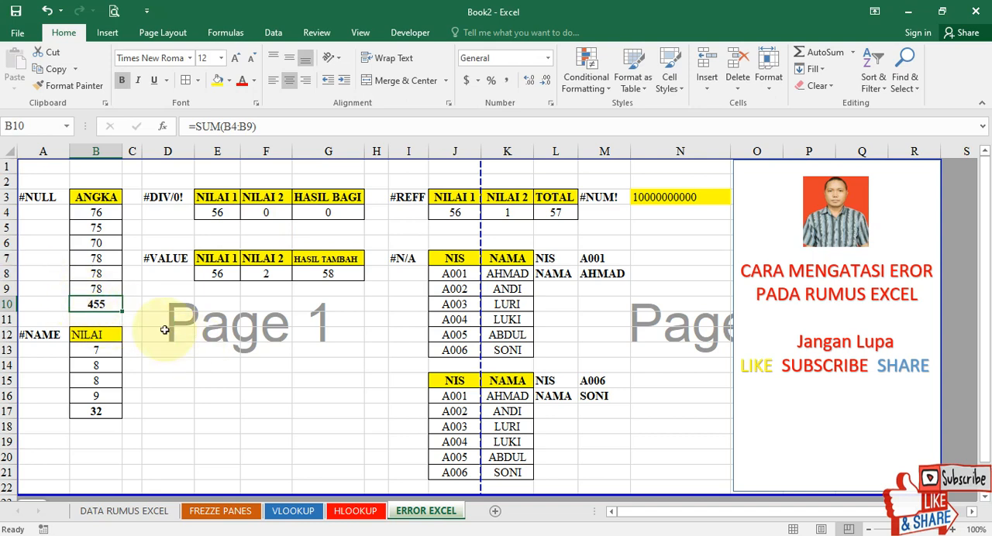
left_click_drag(95, 213, 103, 296)
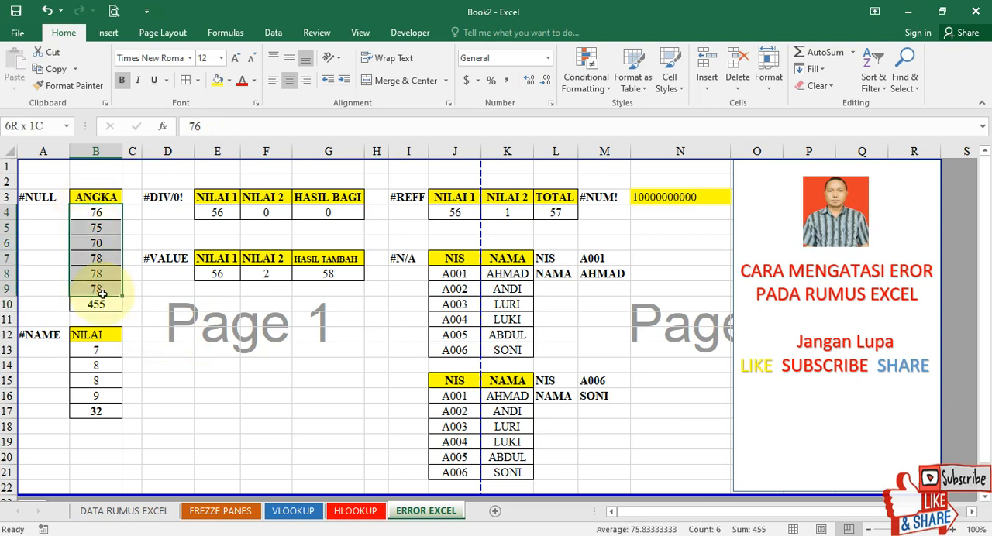
left_click(108, 305)
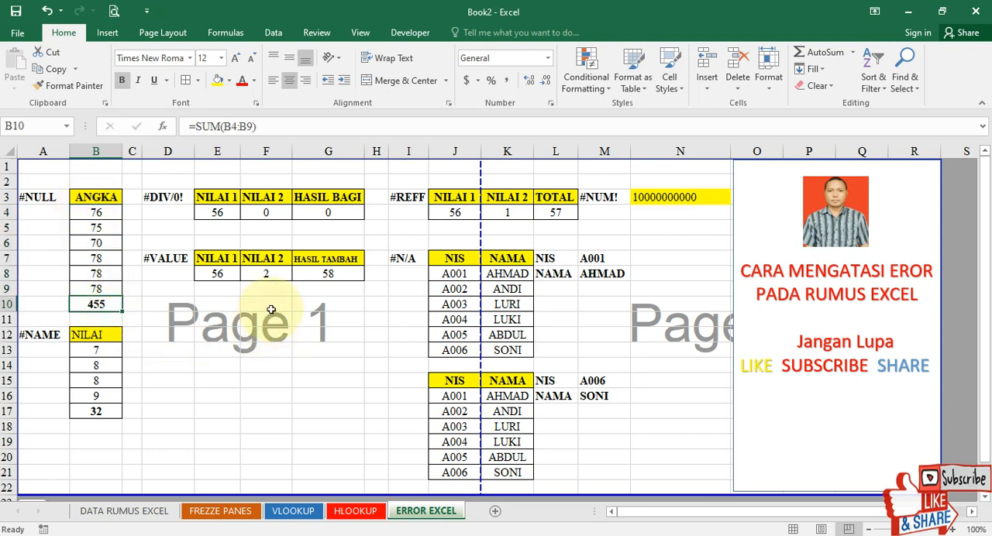
Clear the total in B17 below the NILAI values of the #NAME example.
left_click(58, 339)
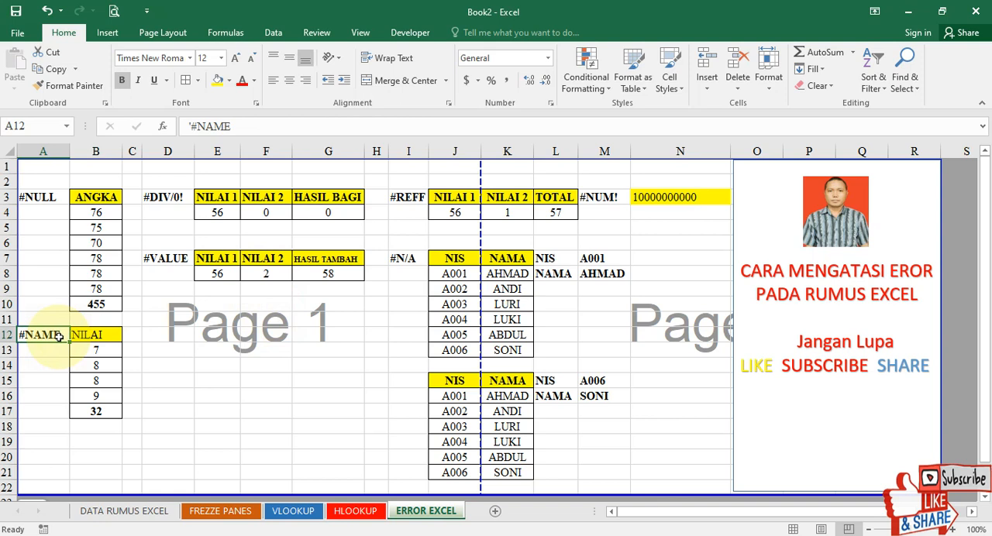
left_click_drag(92, 350, 118, 395)
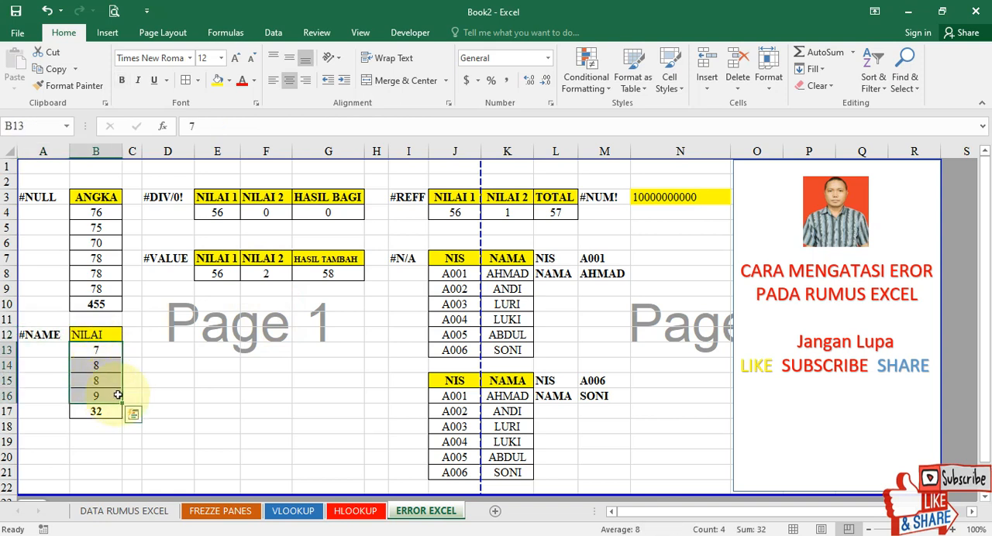
left_click(114, 414)
key("Delete")
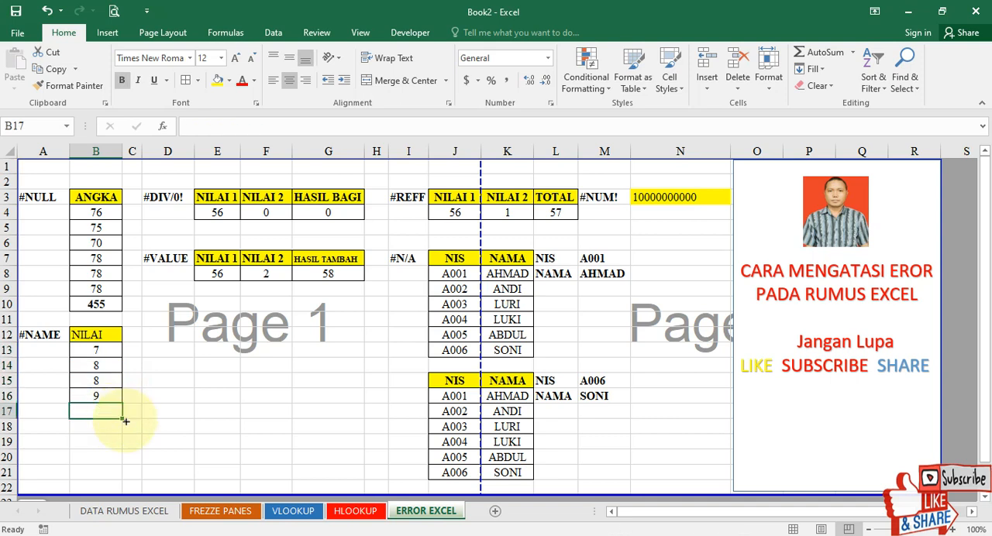
Enter =COUNT(B13:B16) in B17 to count the NILAI values.
left_click_drag(94, 350, 107, 392)
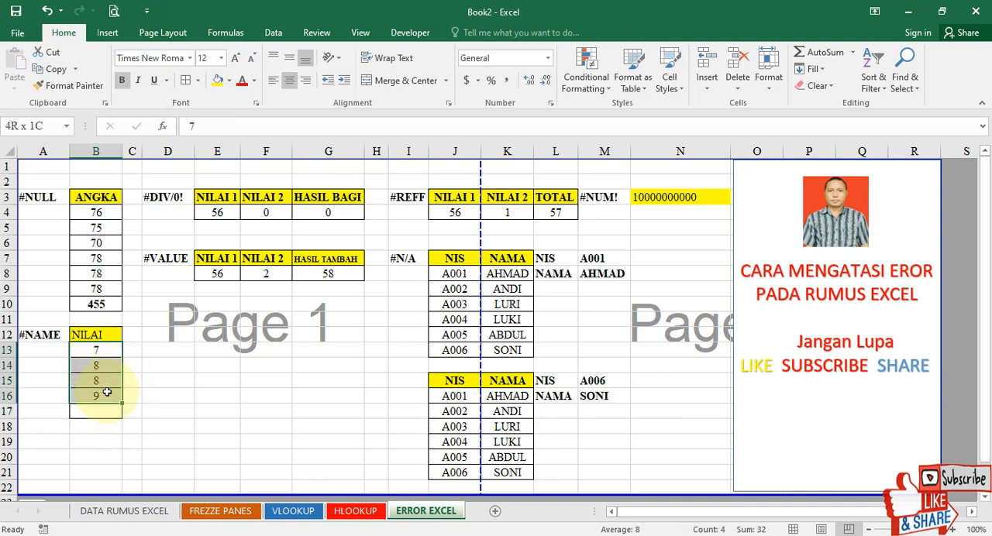
left_click(107, 413)
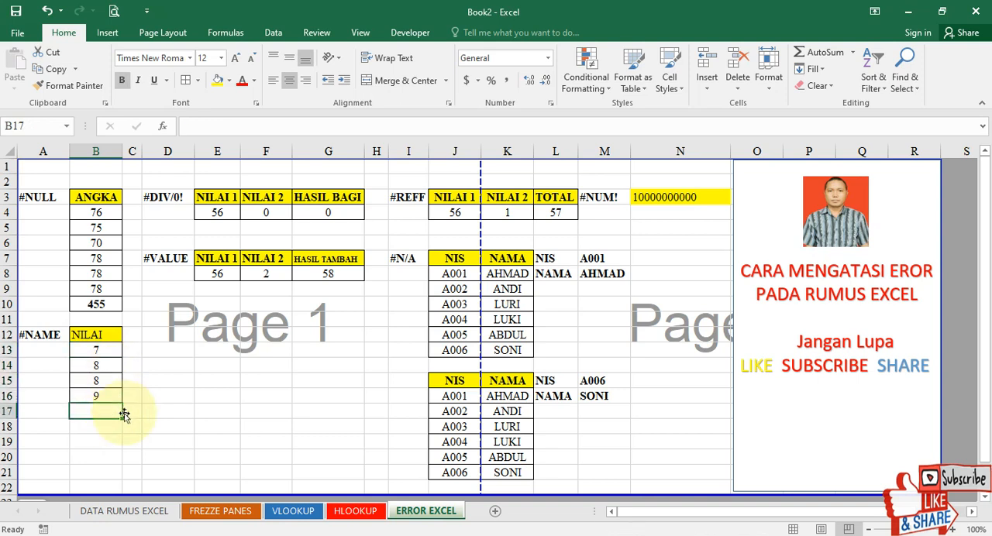
type("=COUNT")
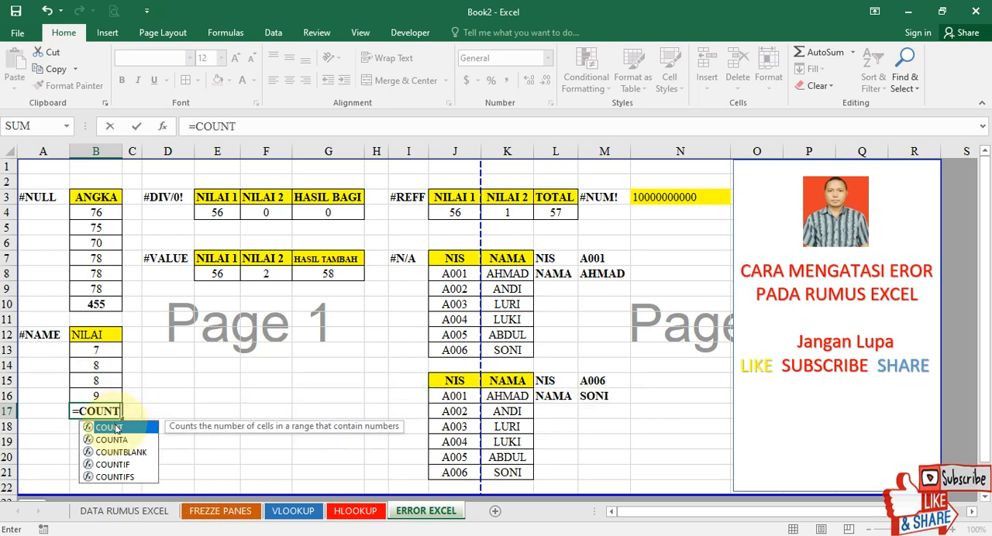
type("(")
left_click(102, 353)
left_click_drag(103, 365, 108, 394)
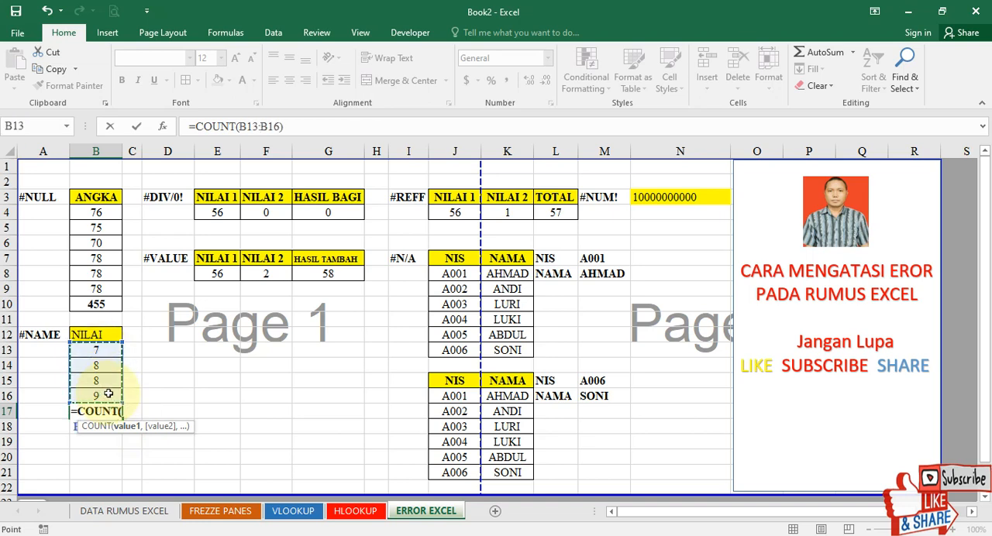
type(")")
key("Return")
key("Up")
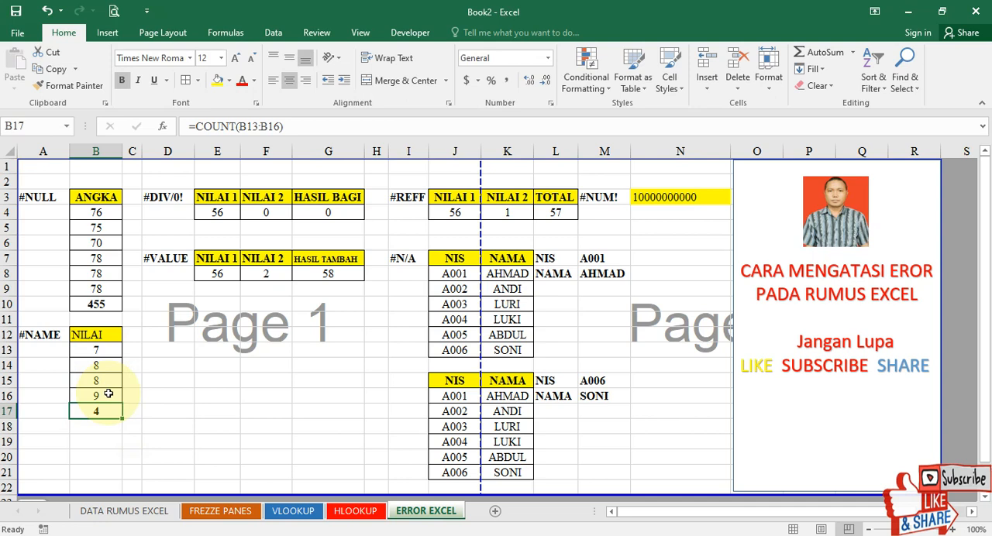
Check the NILAI entries in B13:B16 one by one against the count in B17.
left_click(108, 393)
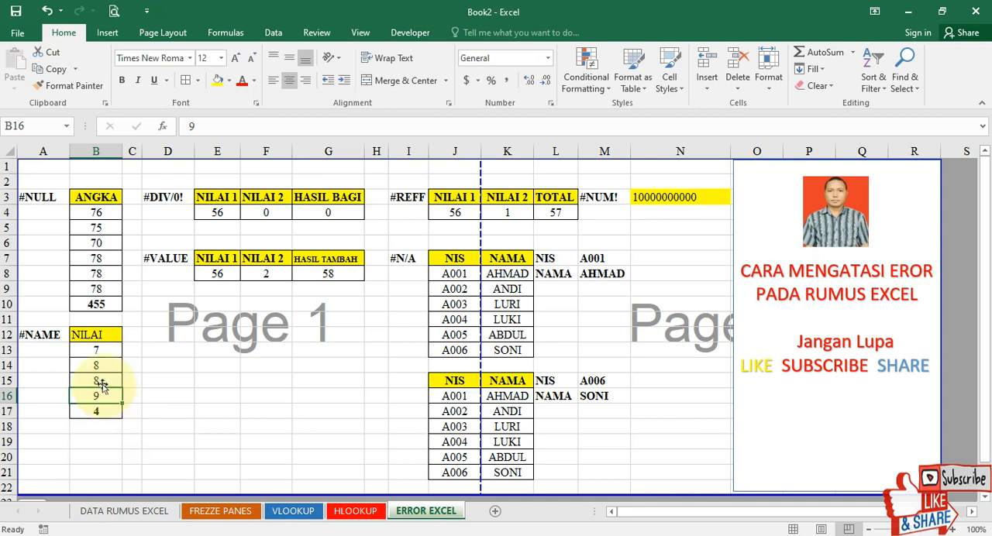
left_click(100, 351)
left_click(101, 362)
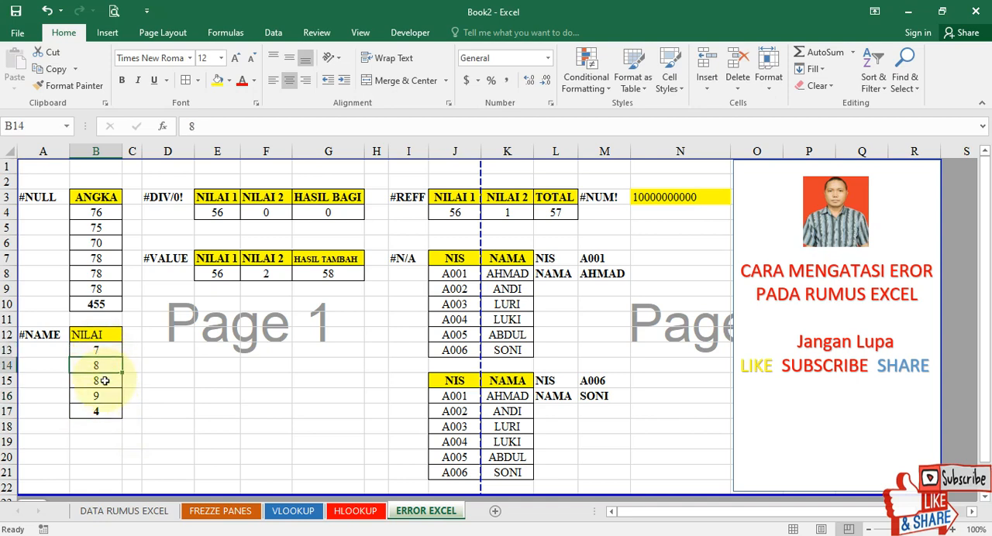
left_click(102, 380)
left_click(112, 396)
Misspell the function name in B17 so the formula is =COUT(B13:B16).
left_click(102, 419)
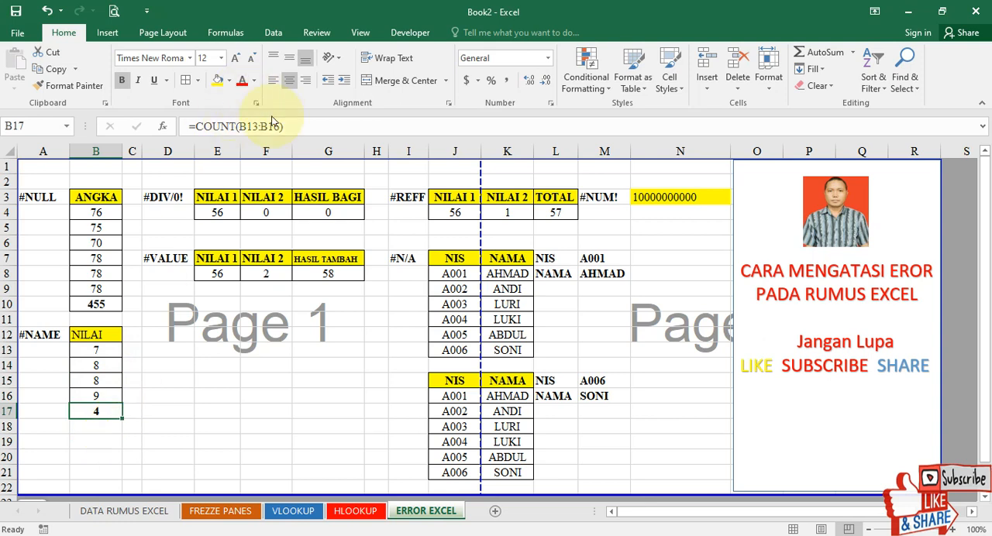
left_click(228, 126)
key("BackSpace")
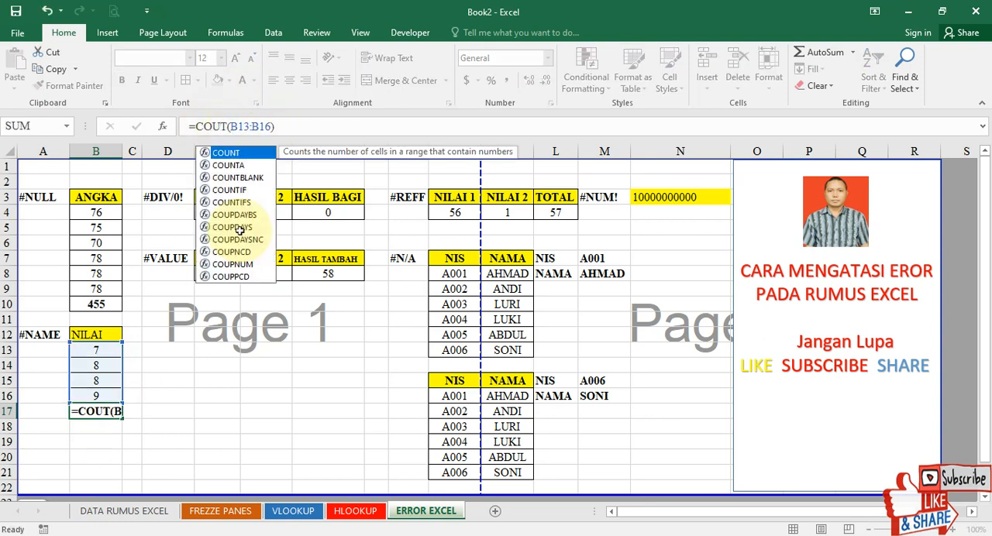
key("Return")
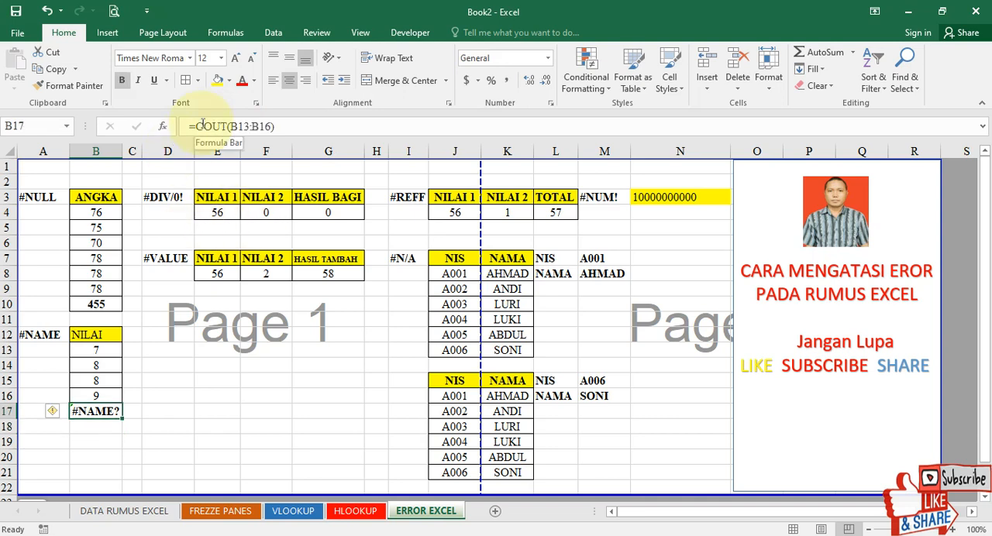
Correct the misspelled function name in B17 so the formula is =COUNT(B13:B16).
double_click(92, 411)
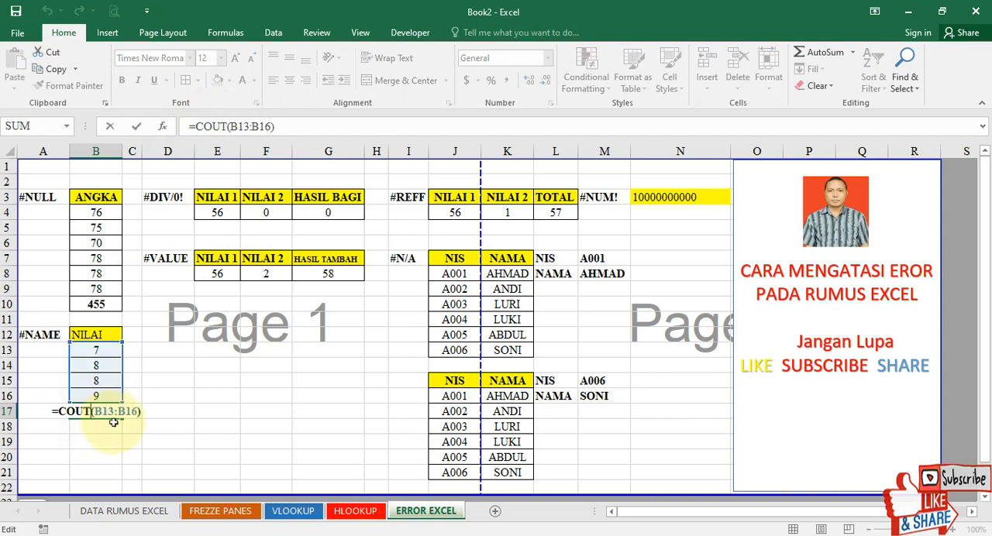
double_click(62, 412)
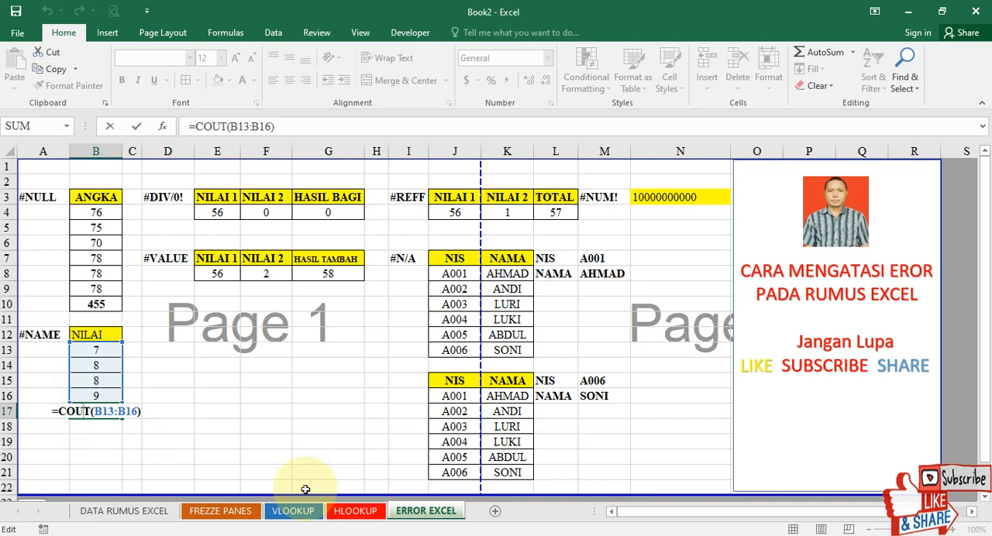
type("N")
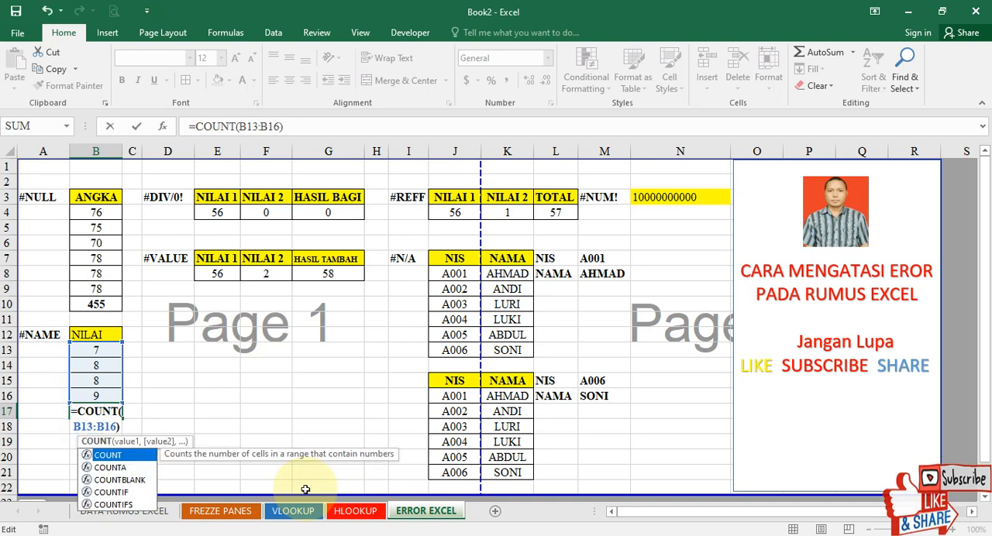
key("Return")
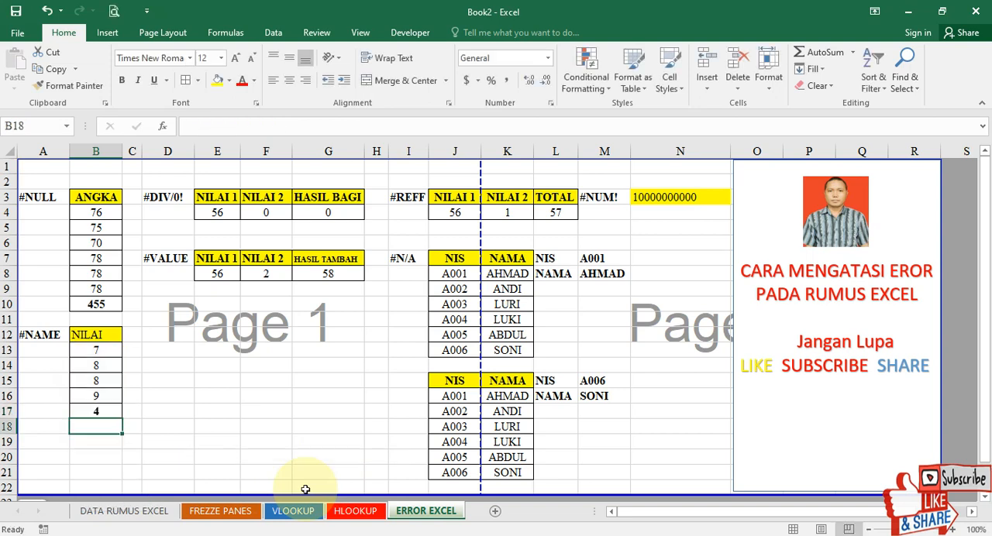
Replace the count in B17 with the formula =SUM(B13:B16) to total the NILAI values.
key("Up")
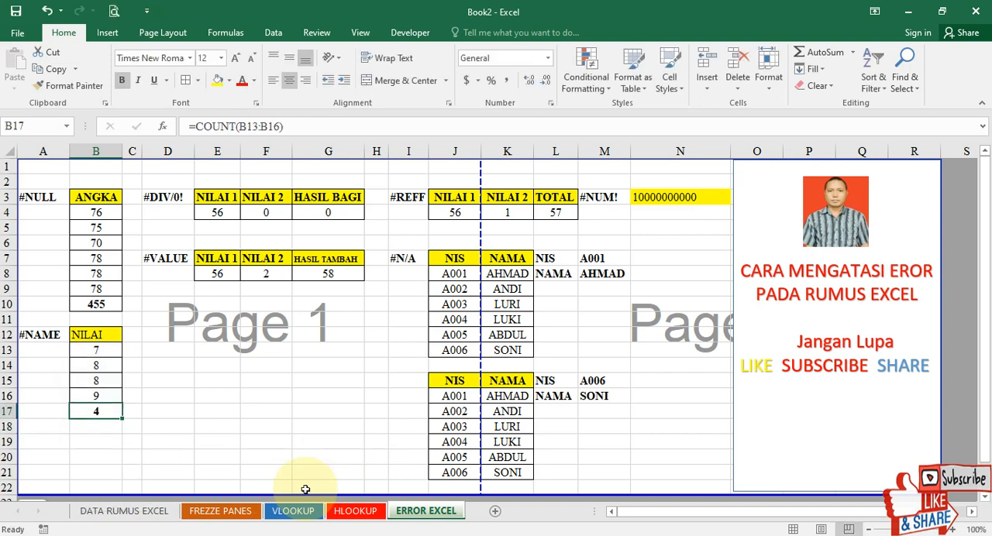
key("BackSpace")
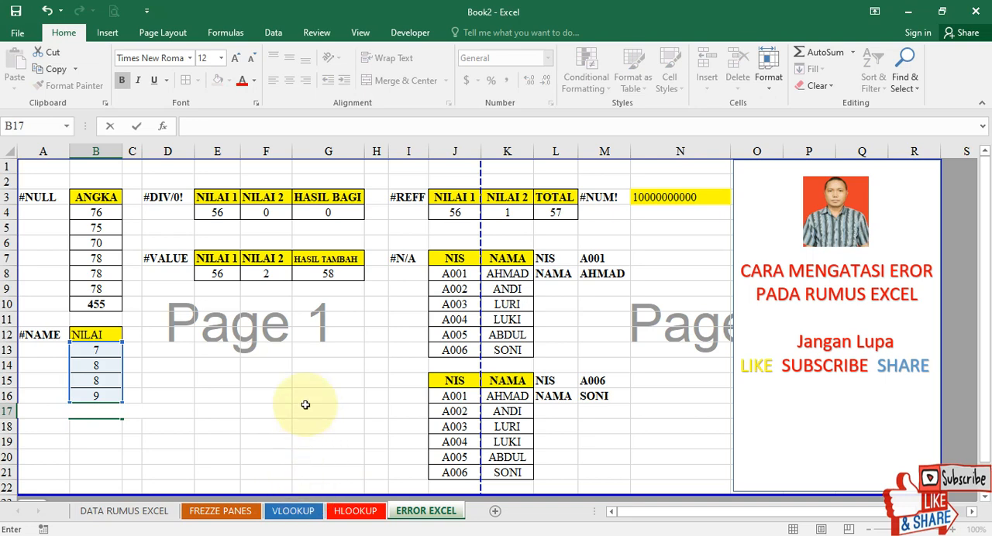
left_click_drag(93, 354, 99, 378)
left_click_drag(96, 386, 97, 388)
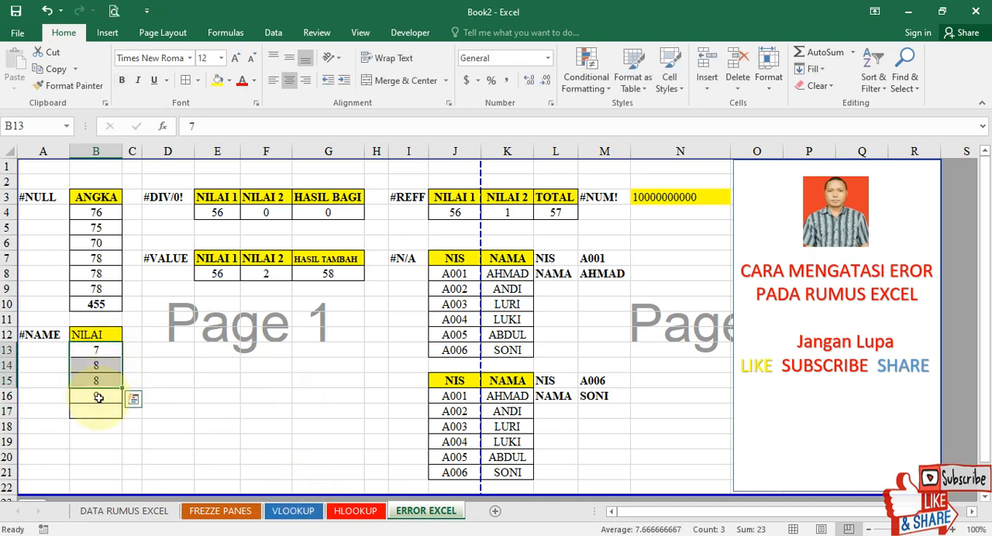
left_click(99, 413)
type("=")
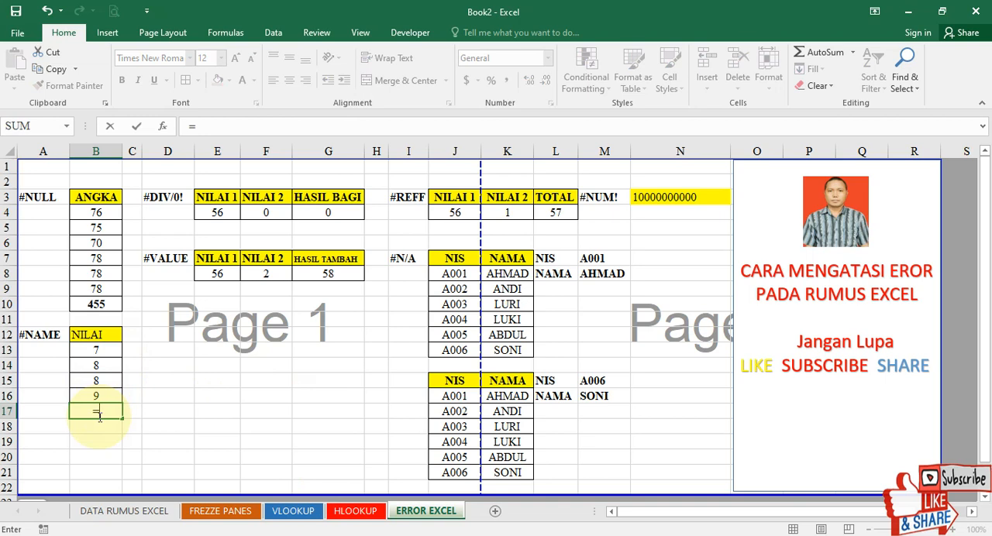
type("SUM")
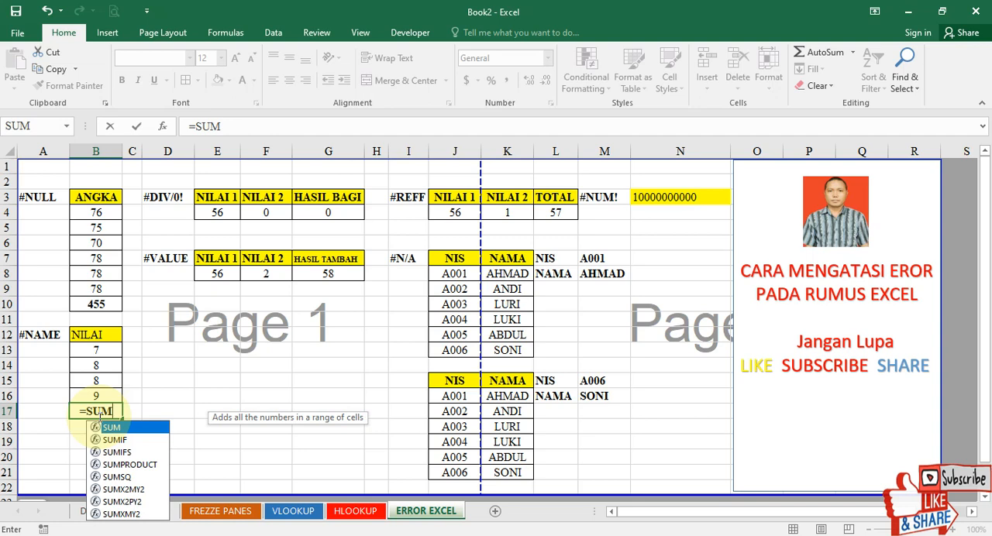
type("(")
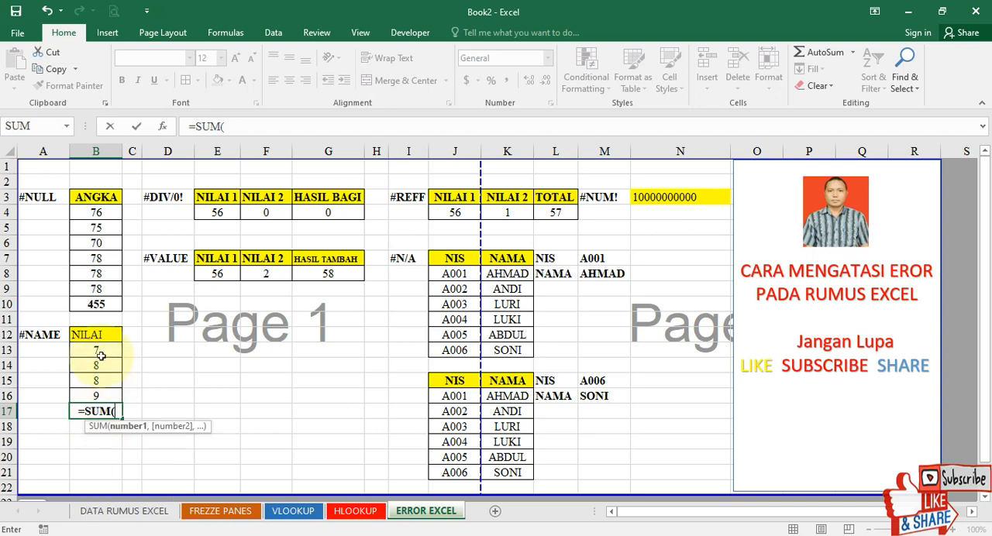
left_click_drag(97, 353, 96, 396)
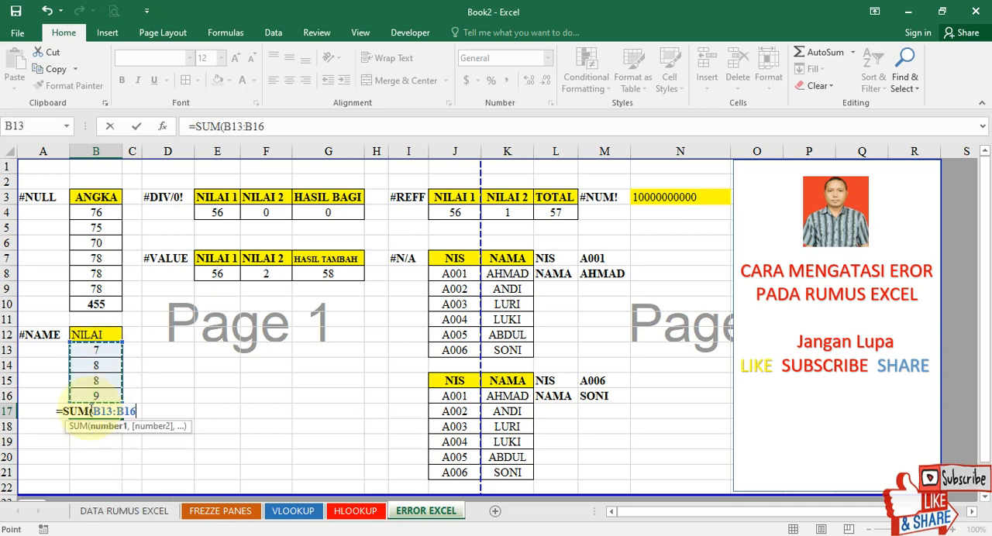
type(")")
key("Return")
left_click(91, 411)
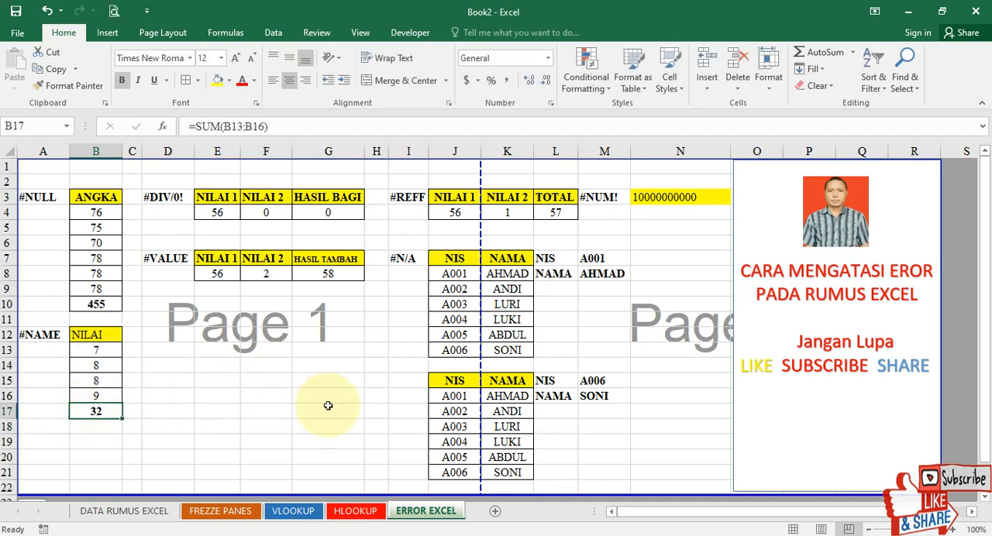
Misspell the function name in B17 so the formula is =SUUM(B13:B16).
double_click(96, 415)
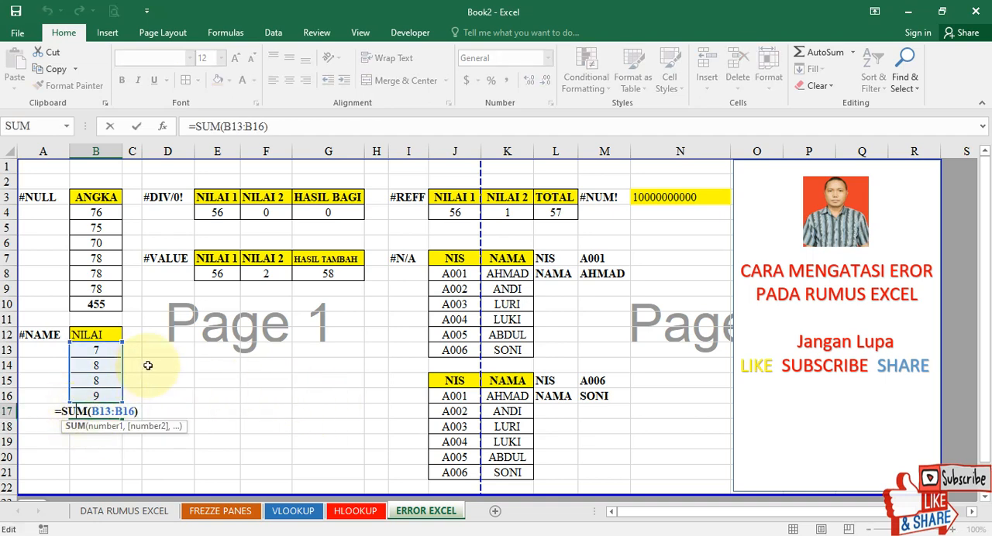
type("U")
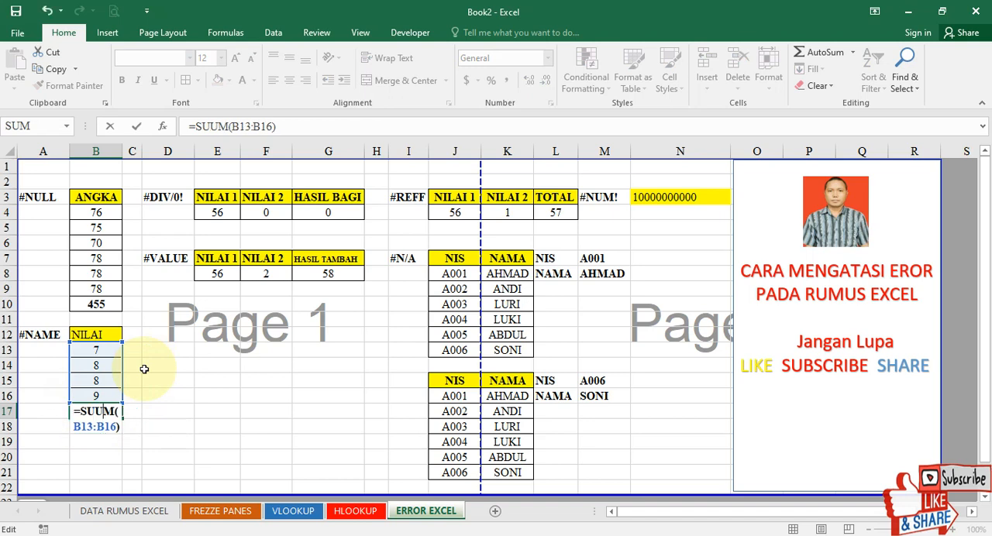
key("ctrl+Return")
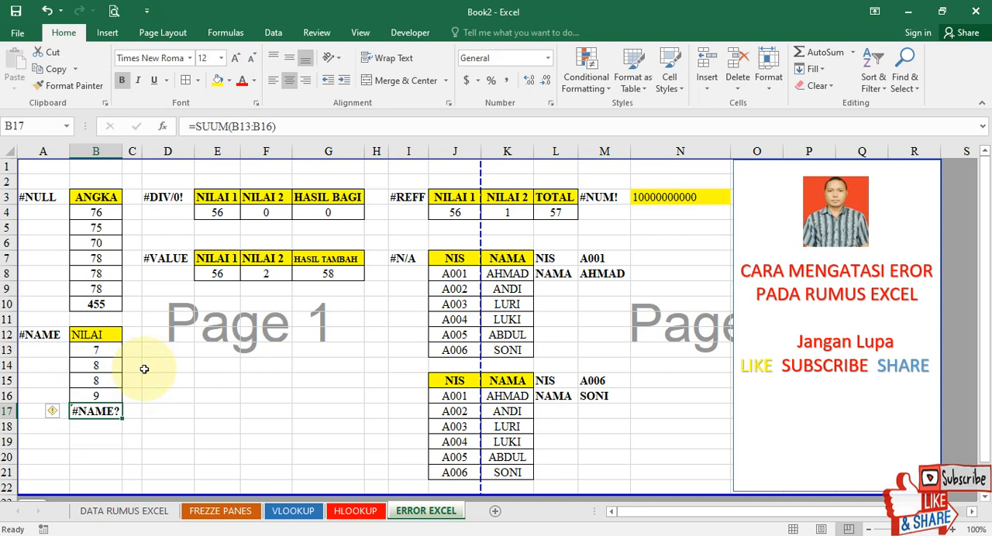
Remove the extra U from the B17 formula so it is =SUM(B13:B16).
double_click(103, 411)
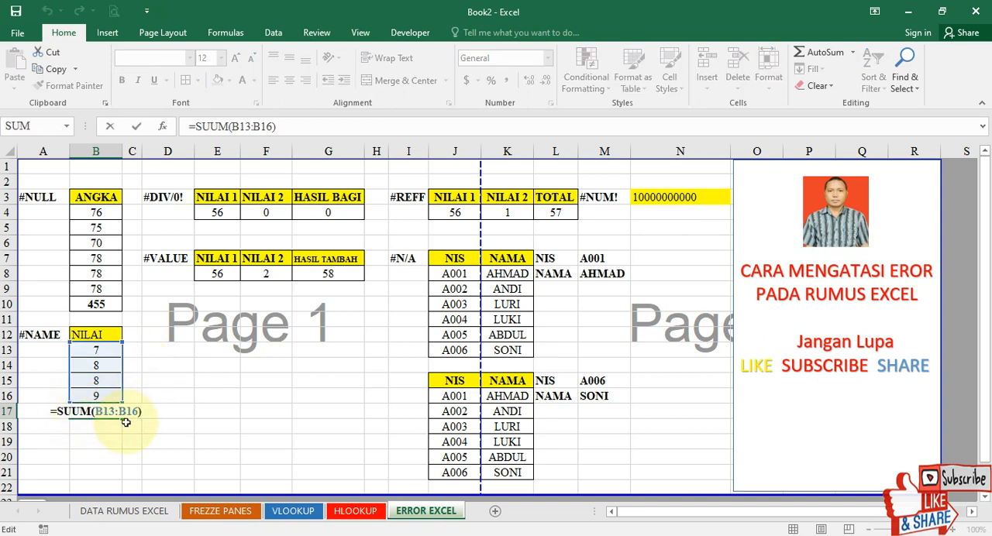
key("BackSpace")
key("Return")
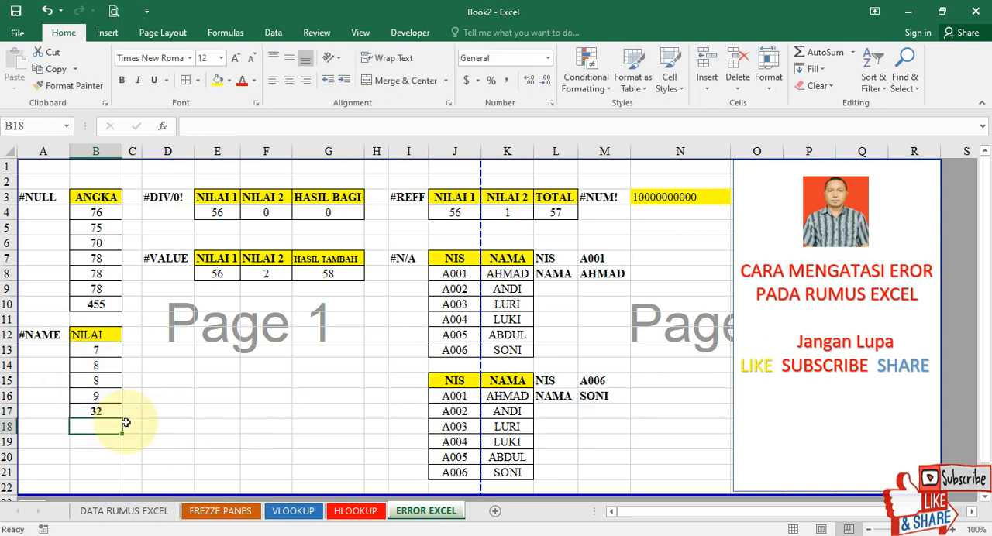
left_click(206, 407)
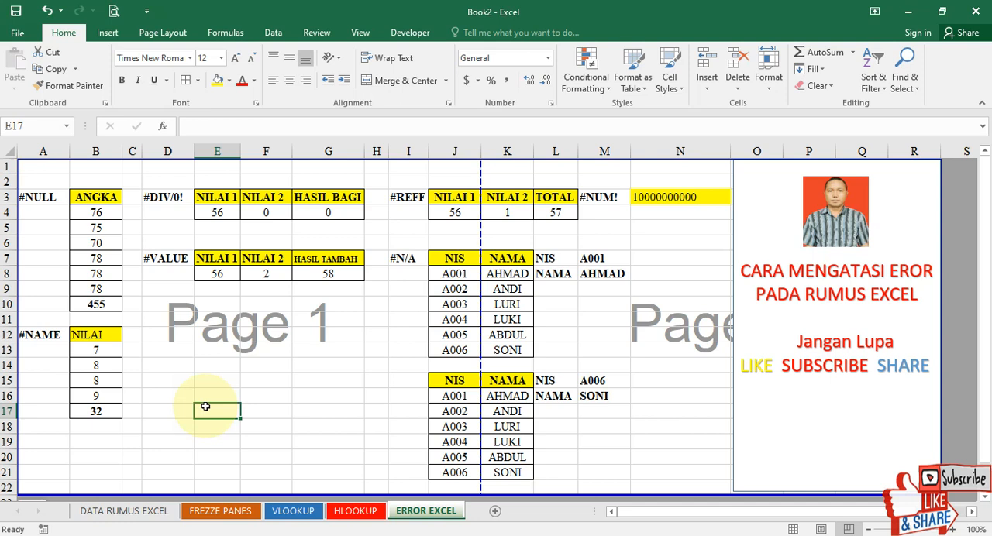
Replace the HASIL BAGI formula in G4 of the #DIV/0! example with the plain division =E4/F4.
left_click(171, 195)
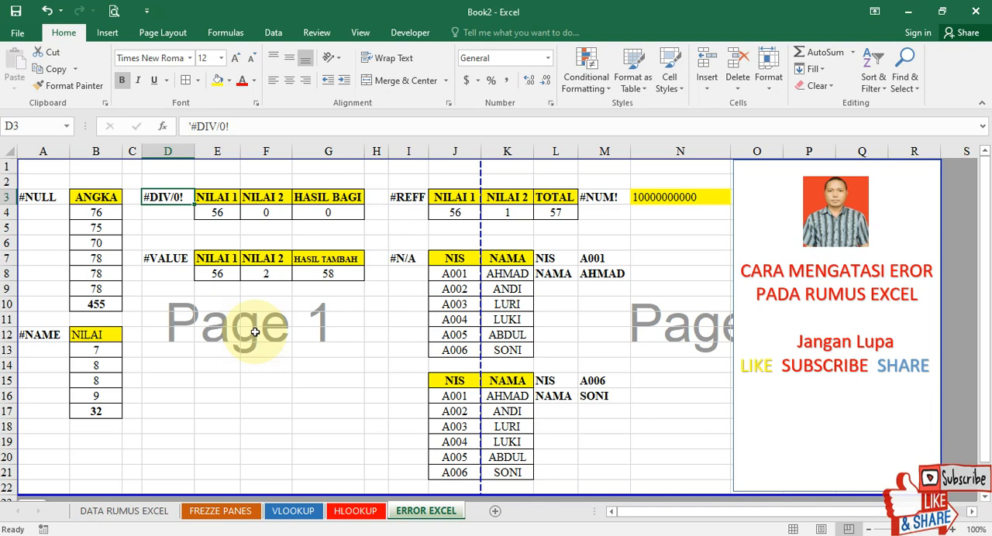
left_click(328, 213)
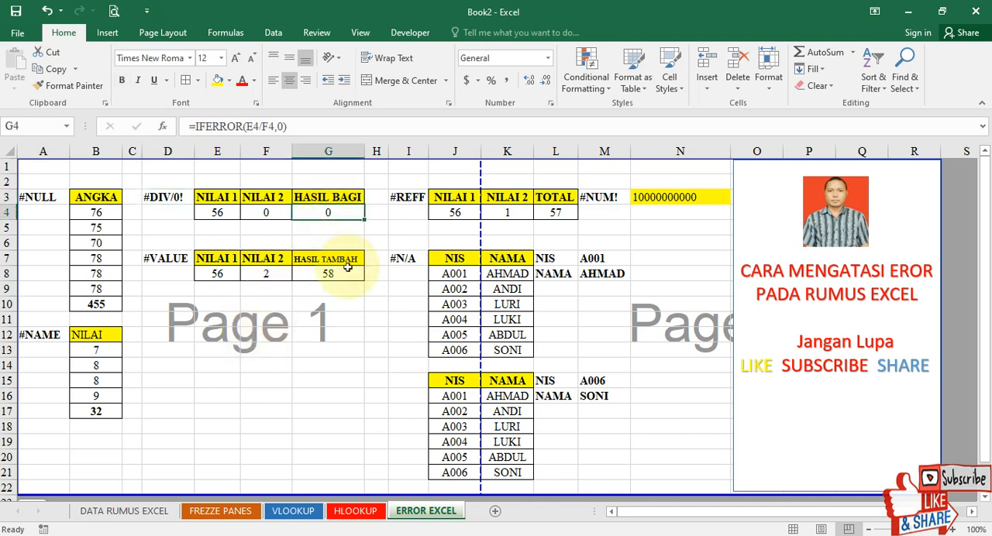
key("Delete")
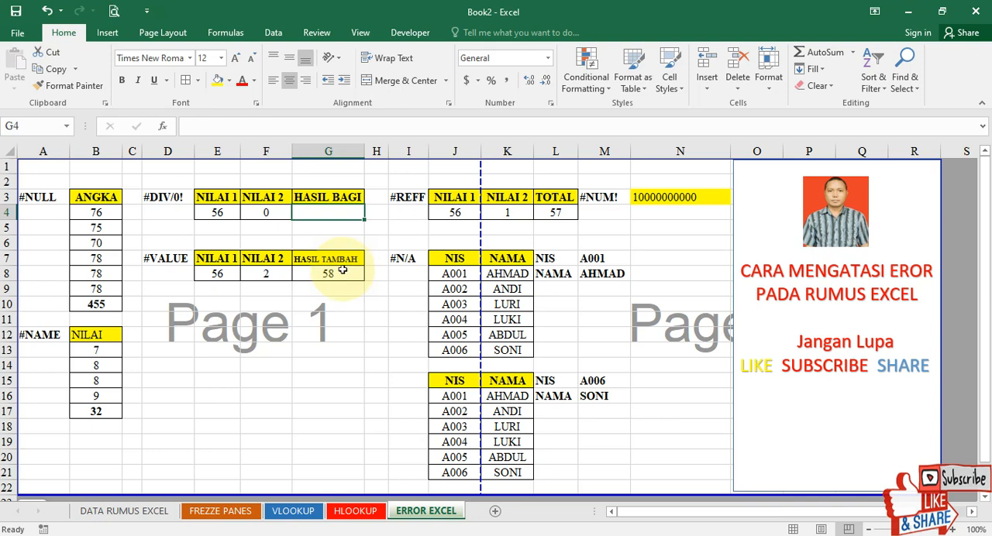
type("=")
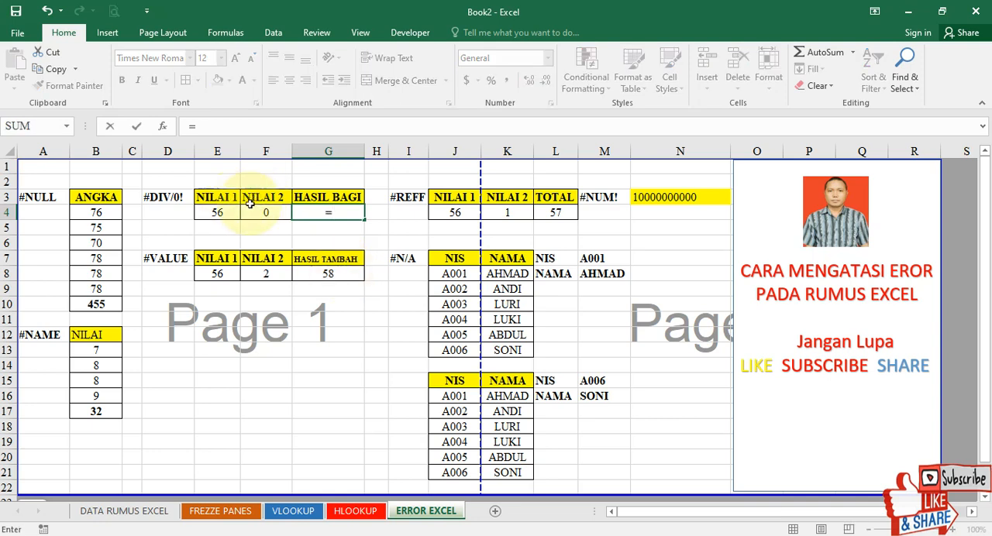
left_click(221, 199)
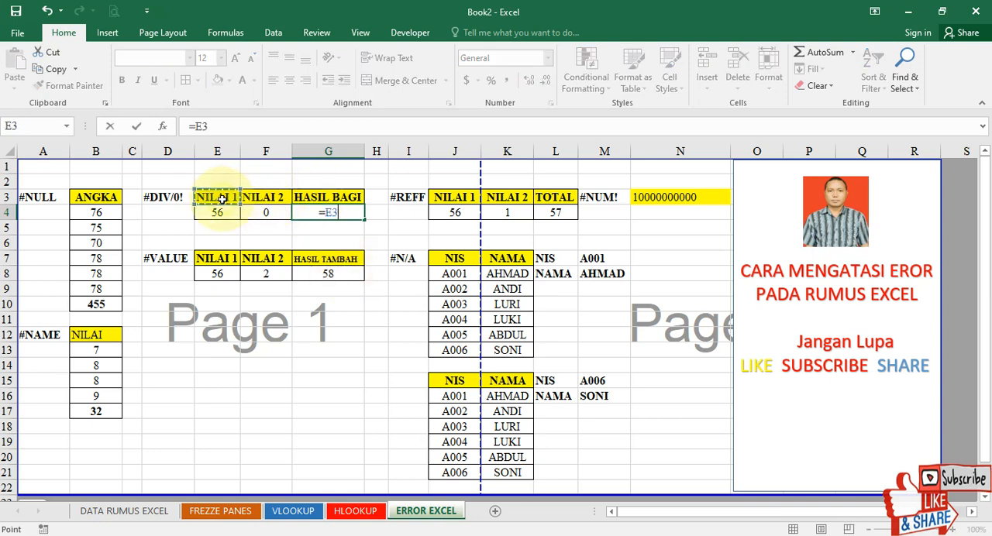
left_click(275, 199)
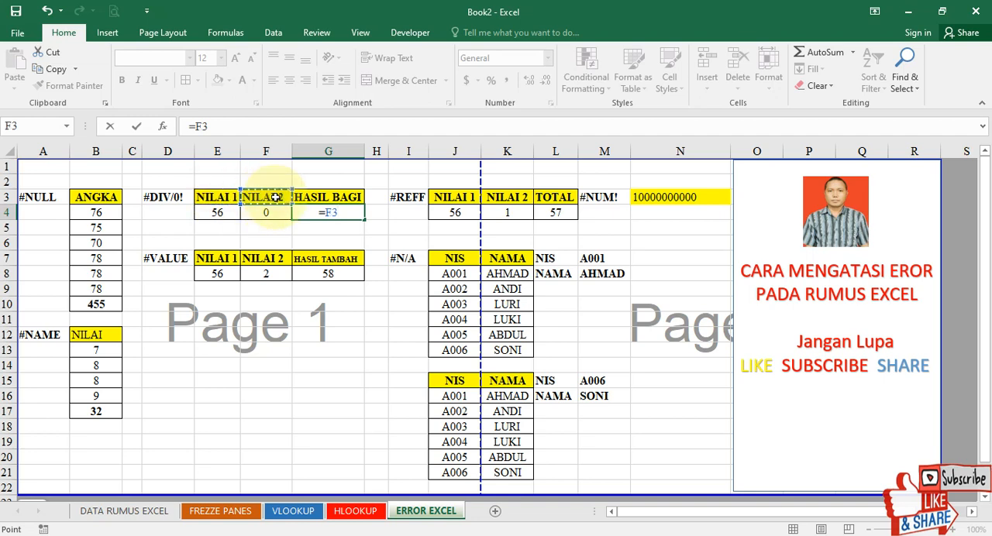
left_click(224, 214)
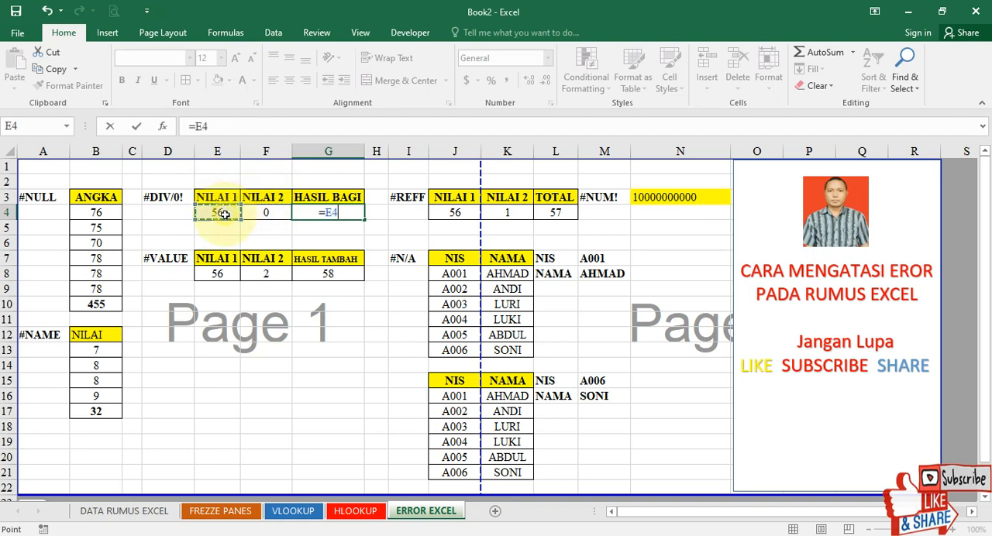
type("/")
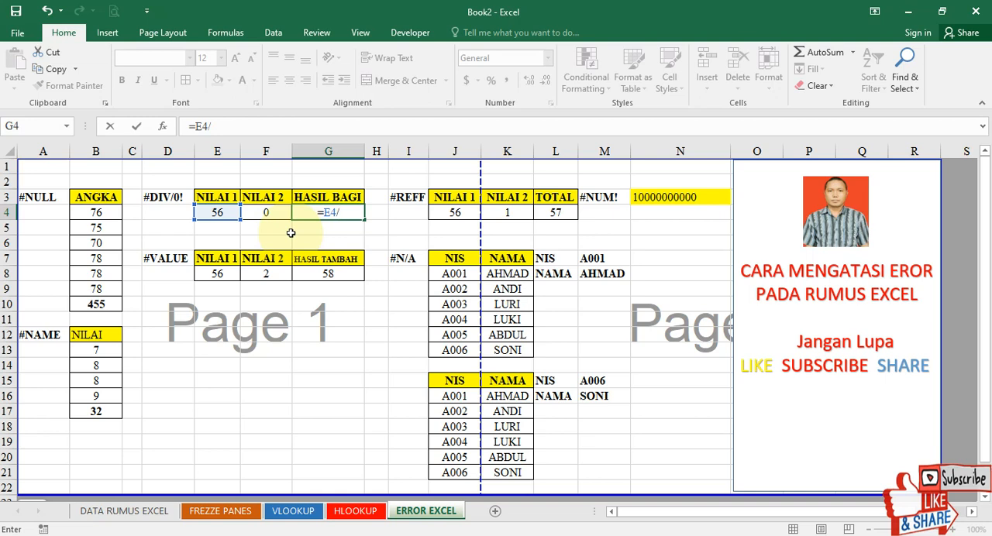
left_click(279, 213)
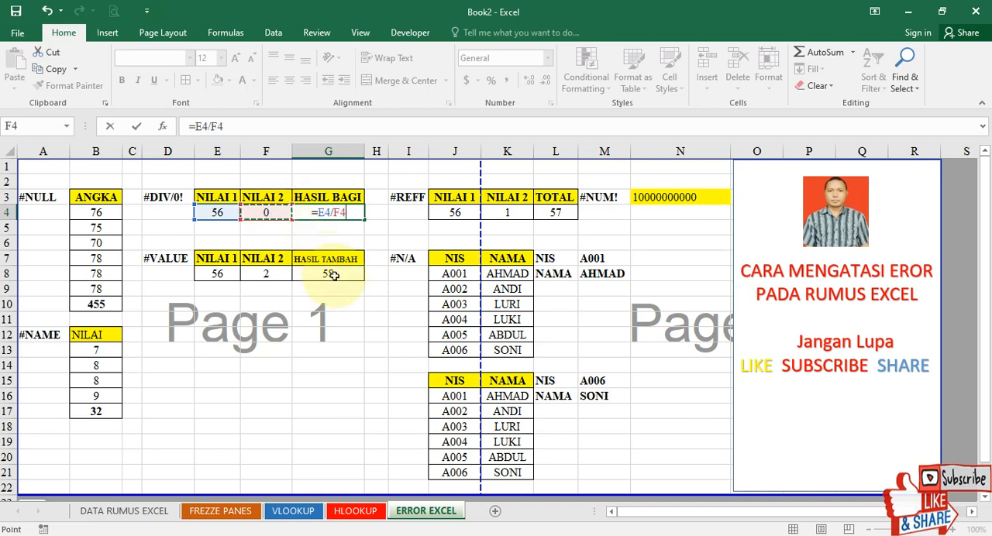
key("Return")
Clear HASIL BAGI cell G4 and re-enter the division formula =E4/F4 in it.
left_click(329, 213)
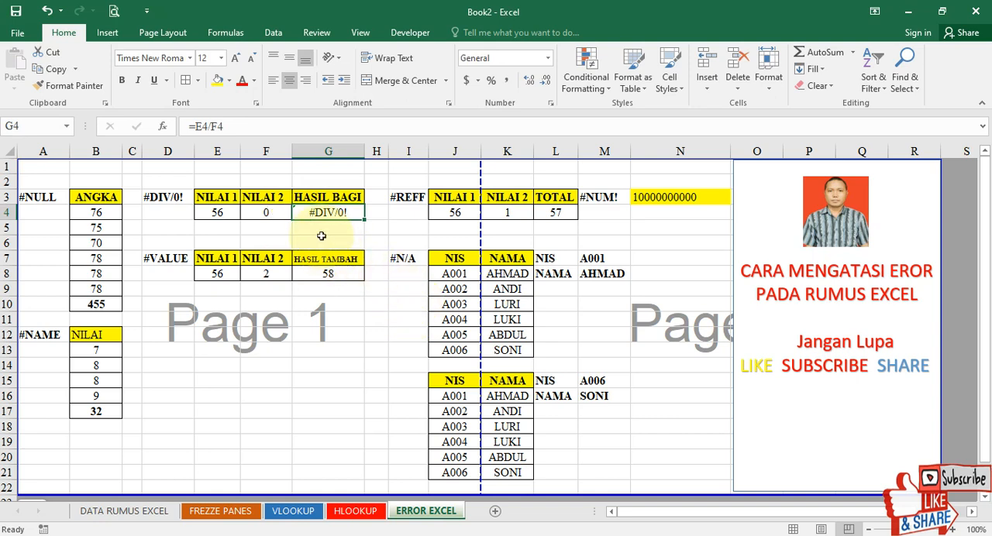
key("Delete")
type("=DI")
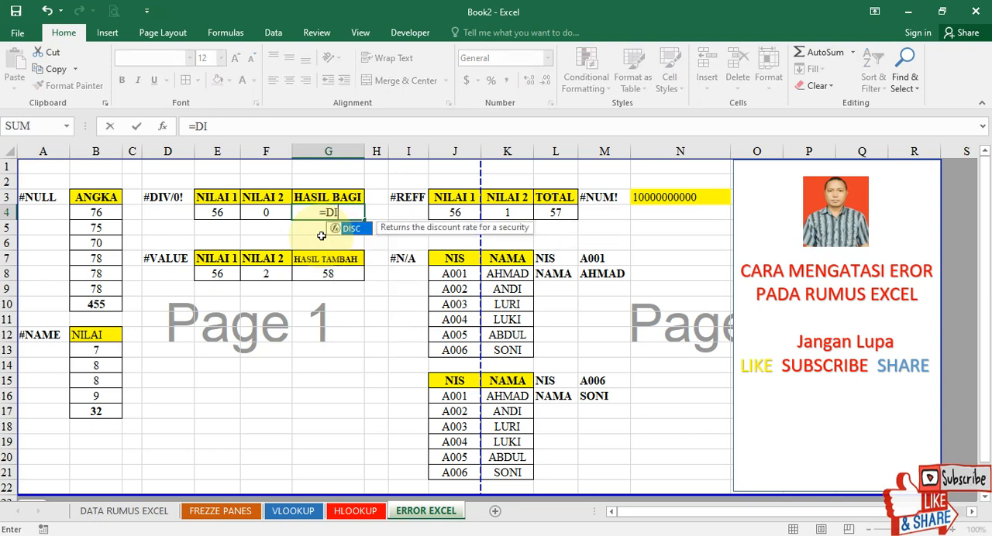
key("BackSpace")
key("BackSpace")
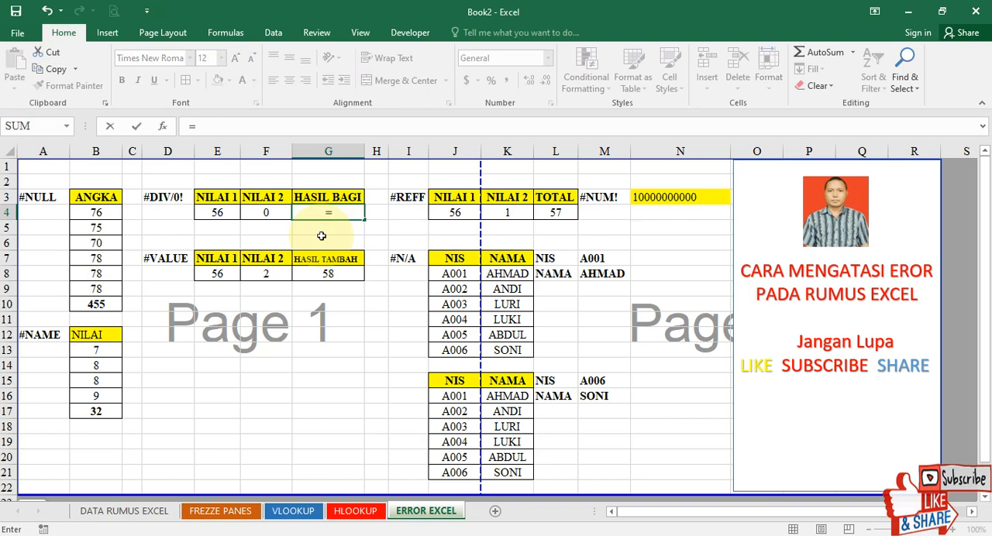
left_click(219, 212)
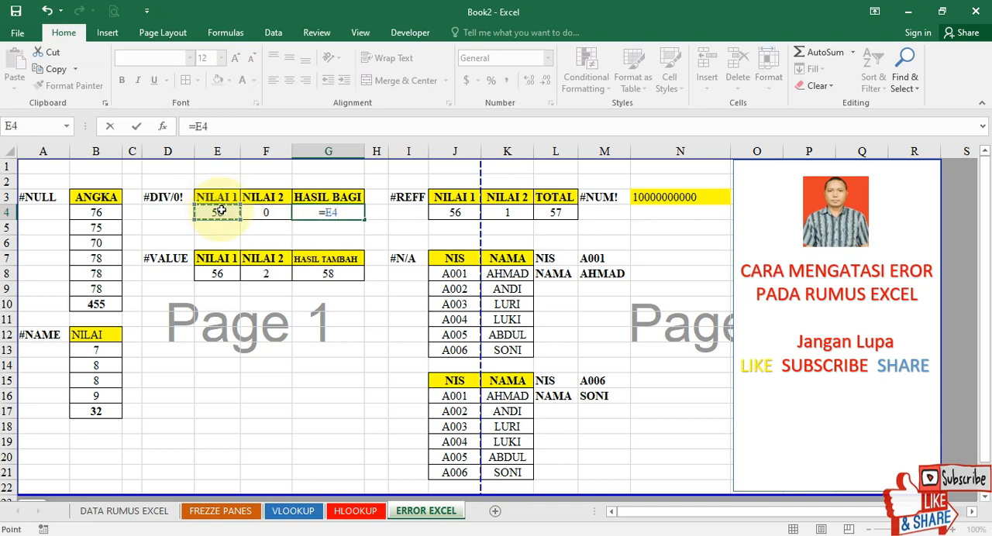
type("/")
left_click(264, 215)
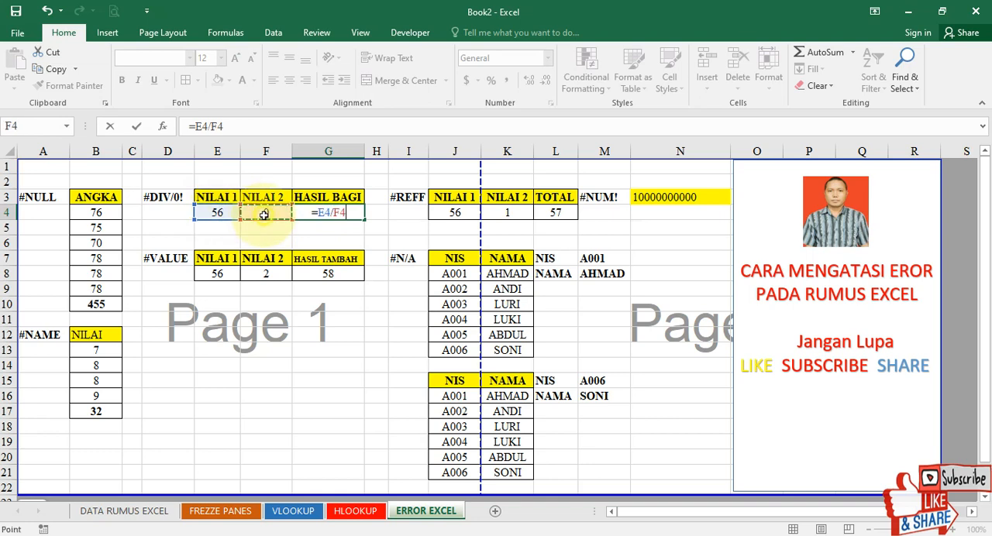
key("ctrl+Return")
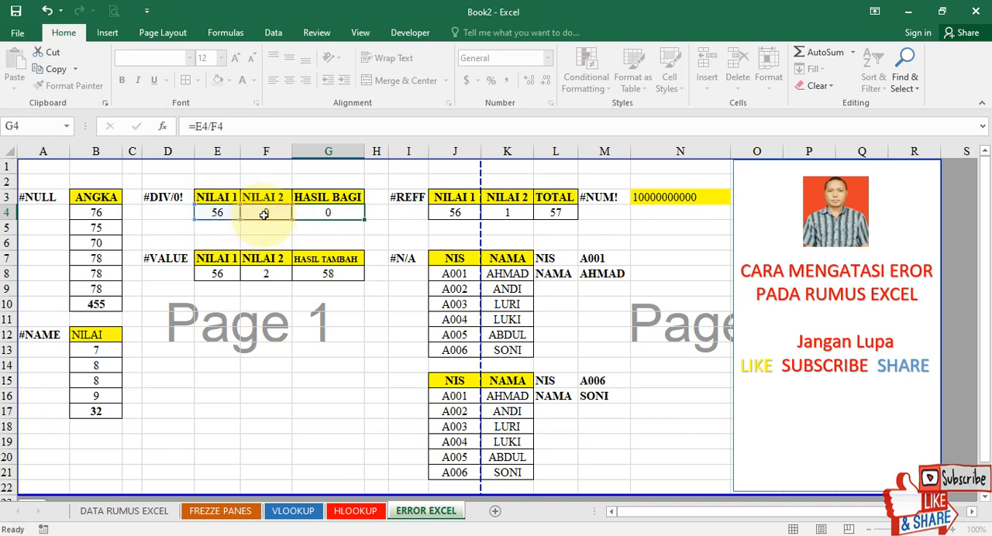
Set the NILAI 2 divisor in F4 of the #DIV/0! example to 1.
left_click(263, 213)
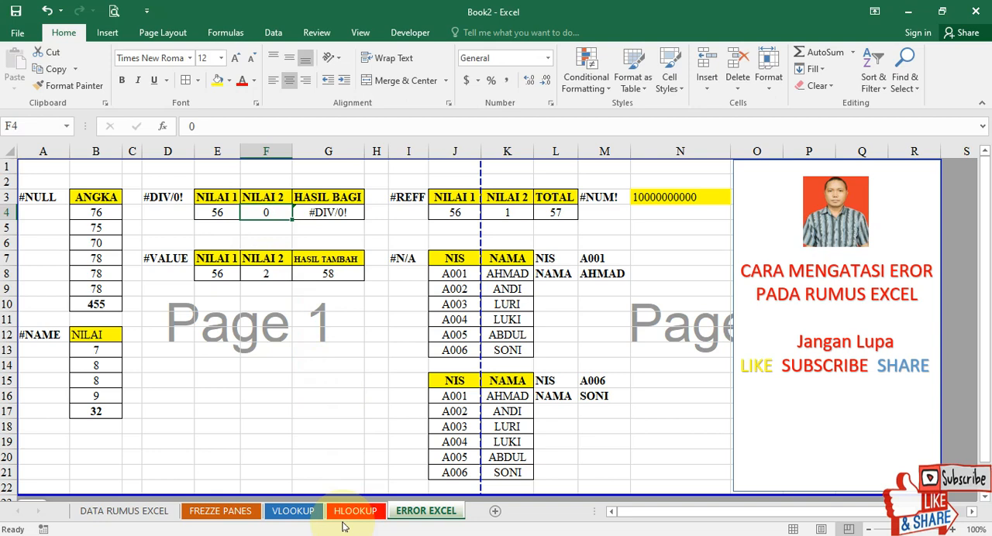
type("1")
key("Tab")
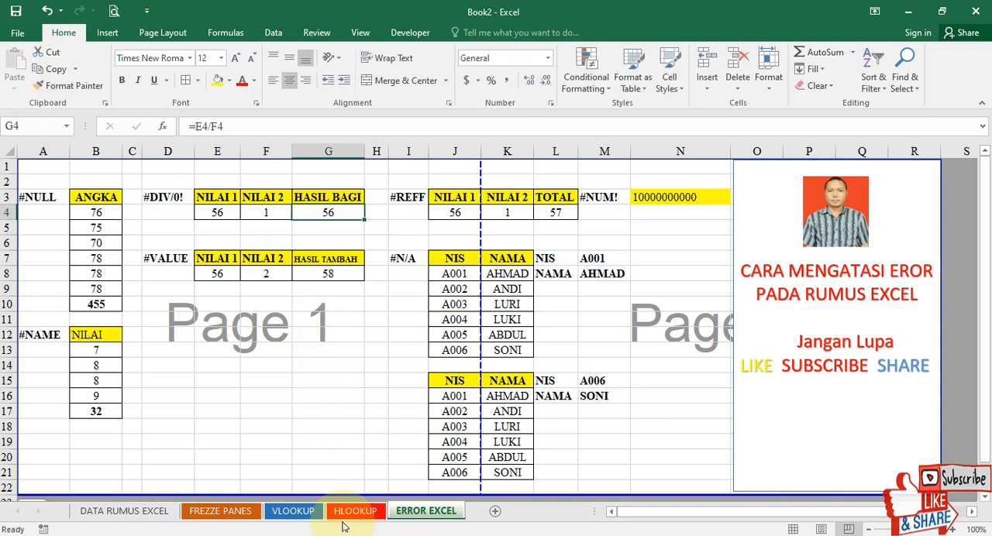
Change the NILAI 2 divisor in F4 of the #DIV/0! example to 2, then to 0.
key("shift+Tab")
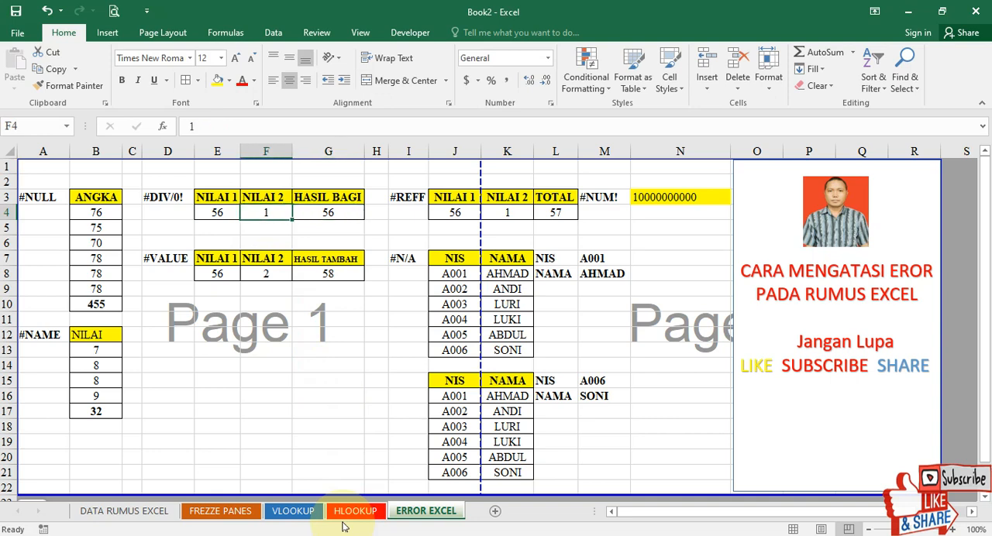
type("2")
key("Tab")
key("shift+Tab")
type("0")
key("Tab")
key("shift+Tab")
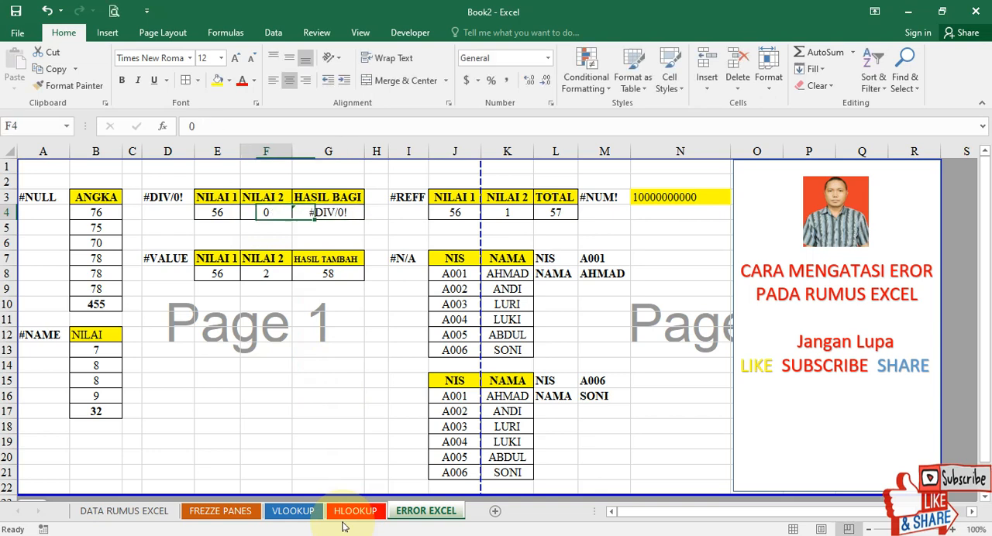
key("Tab")
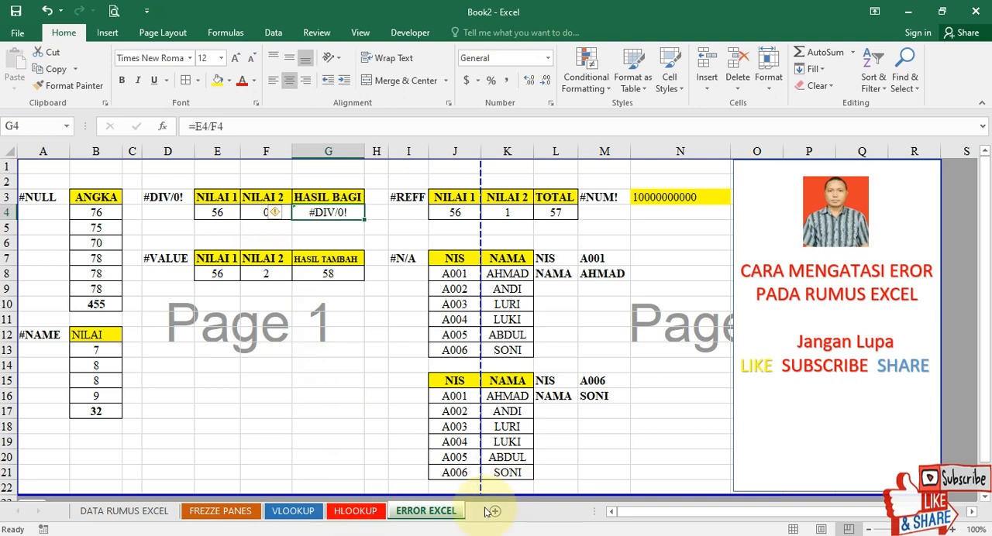
Wrap the HASIL BAGI division in G4 with IFERROR so the formula is =IFERROR(E4/F4,0).
double_click(325, 213)
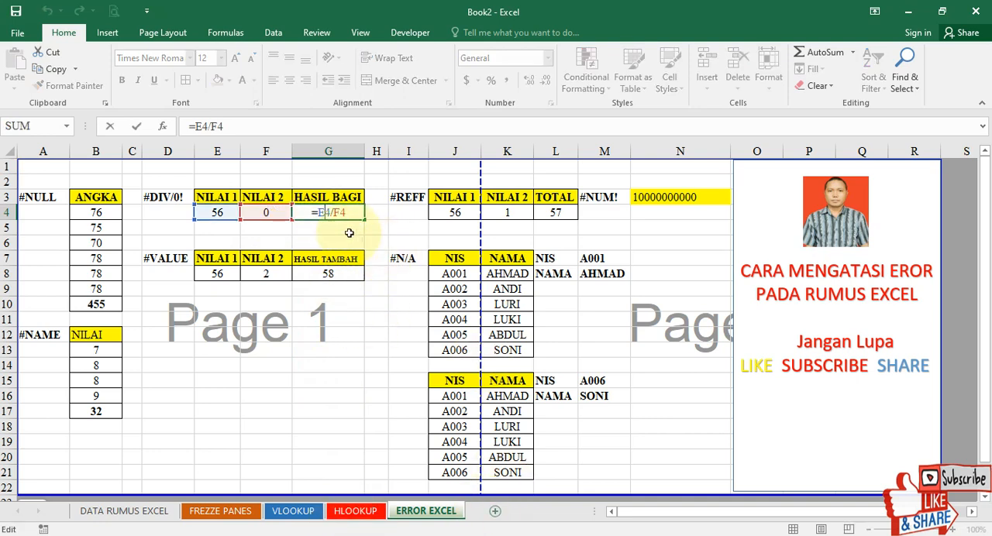
type("IFERO")
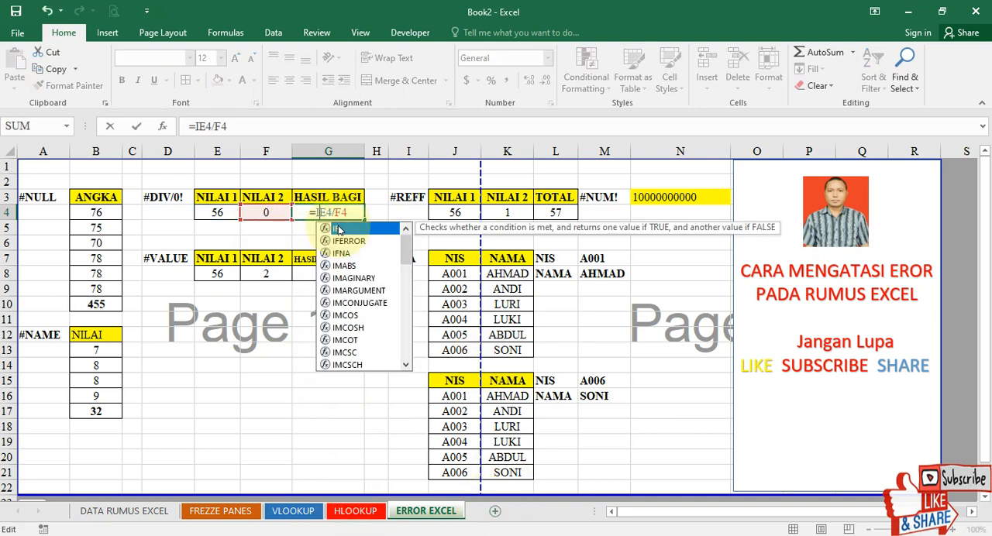
type("R")
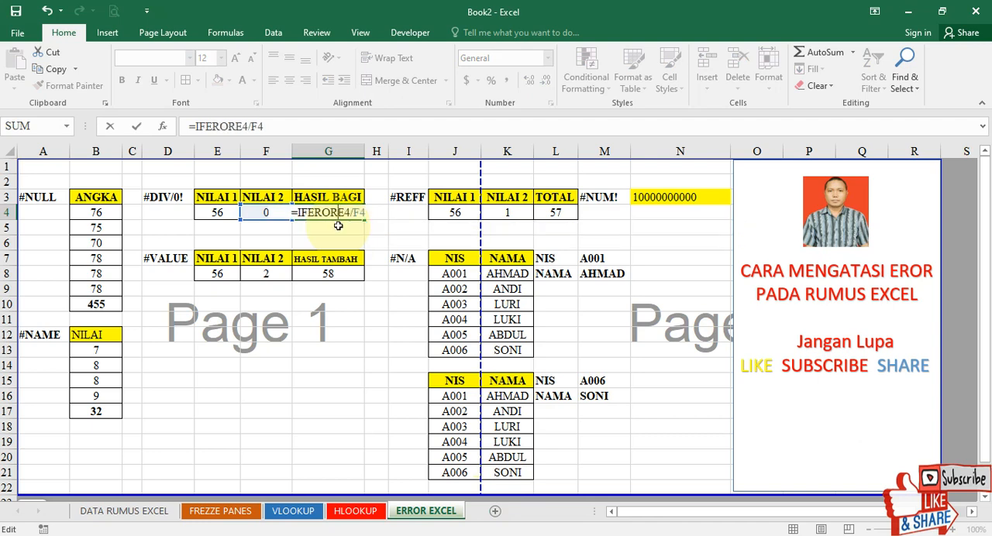
key("BackSpace")
key("BackSpace")
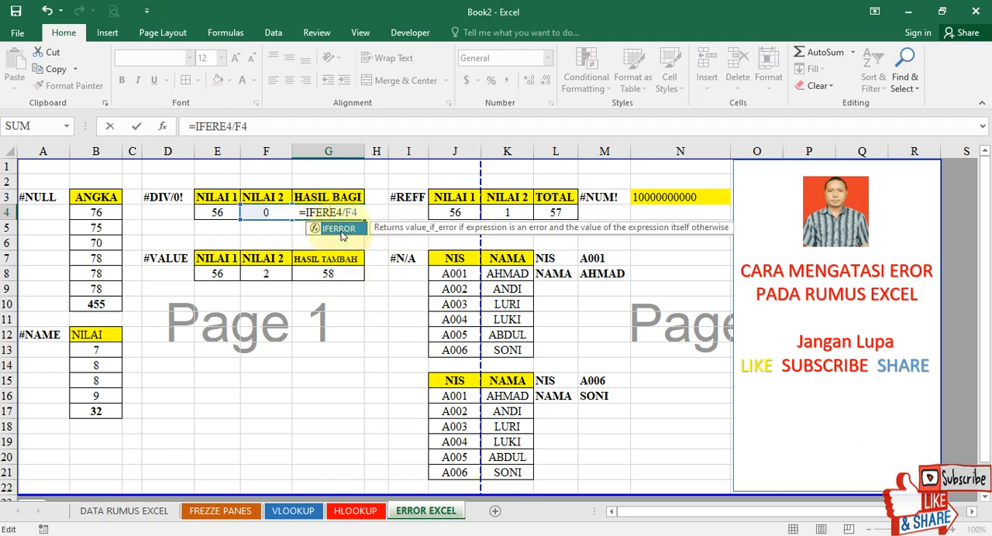
double_click(338, 228)
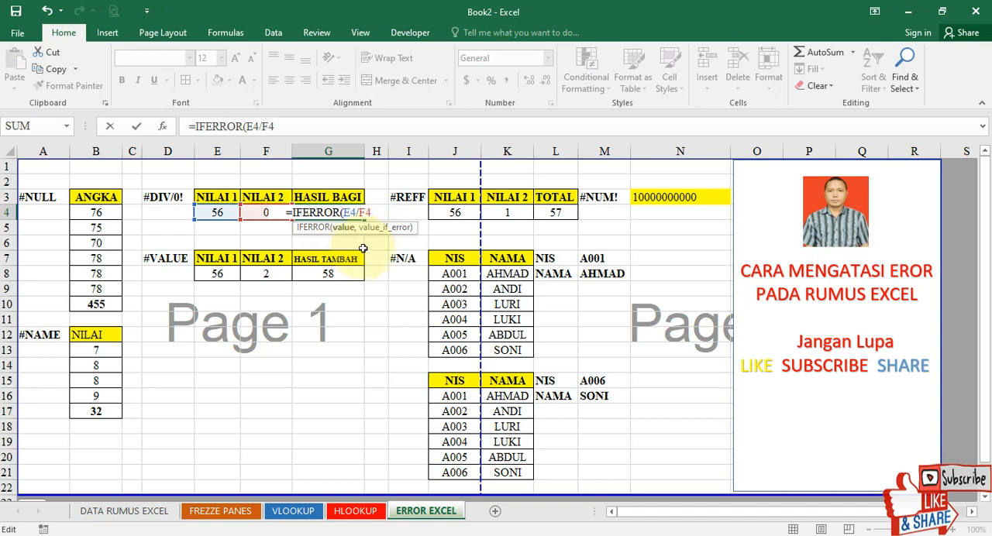
type(",")
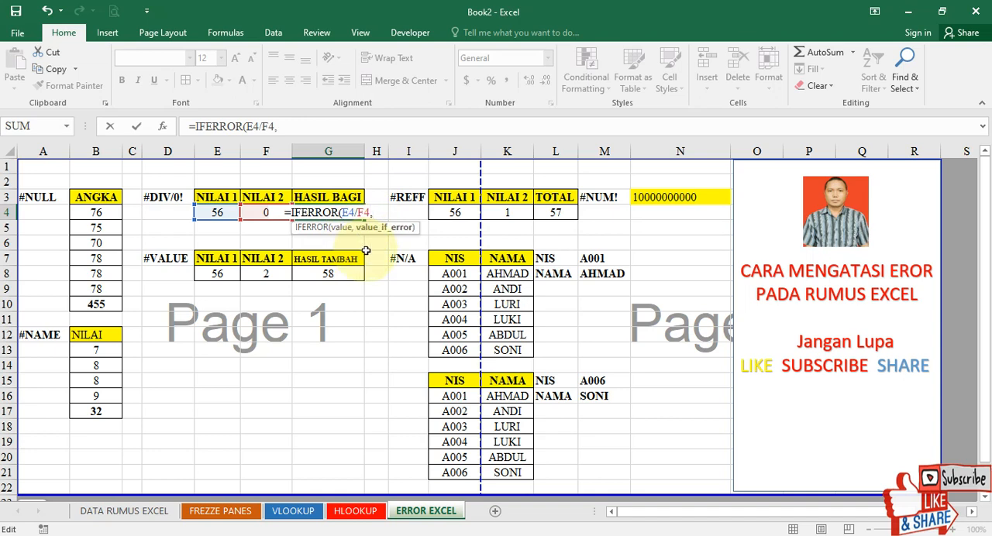
type("0")
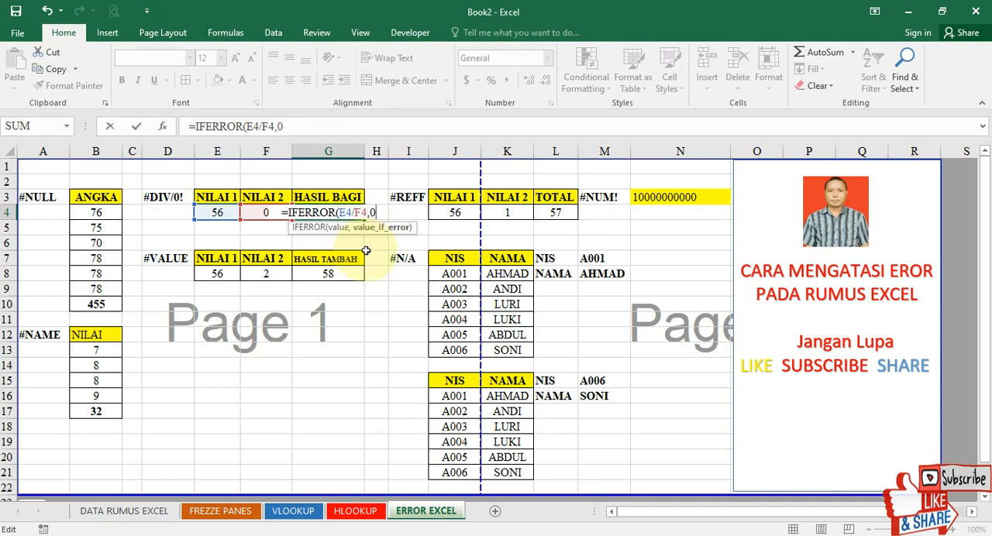
type(")")
key("Return")
key("Up")
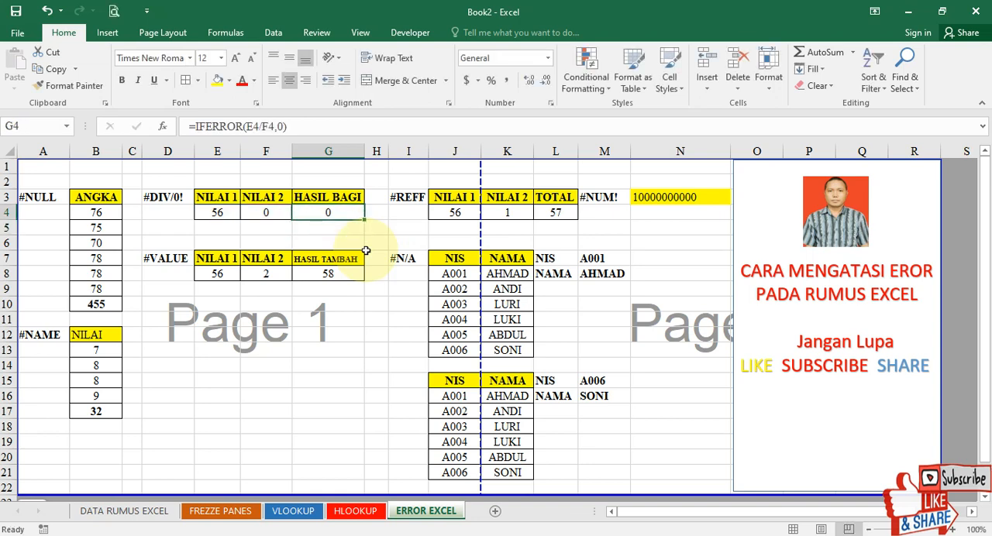
Test the IFERROR formula by setting the NILAI 2 divisor in F4 to 1 and then to 2.
key("Left")
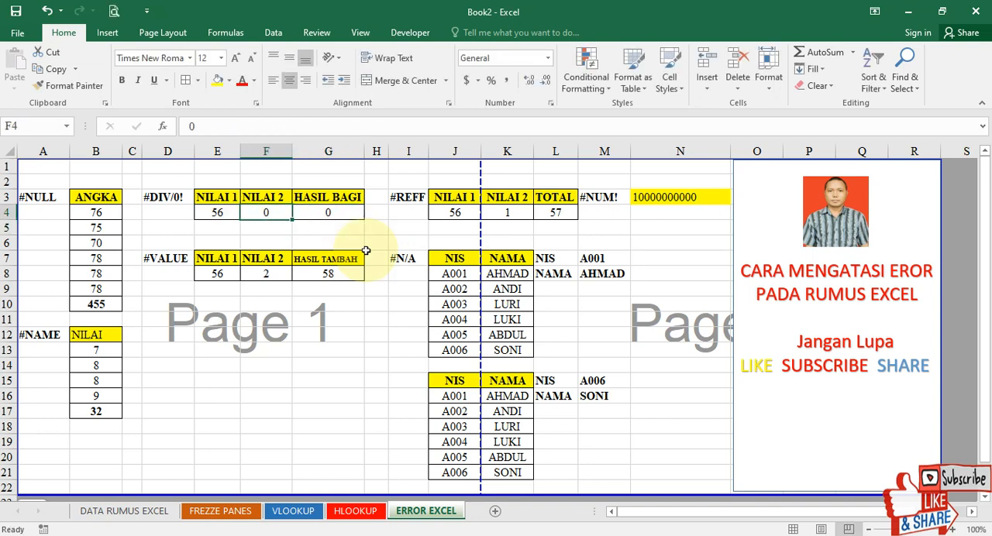
type("1")
key("Tab")
key("Left")
type("2")
key("Return")
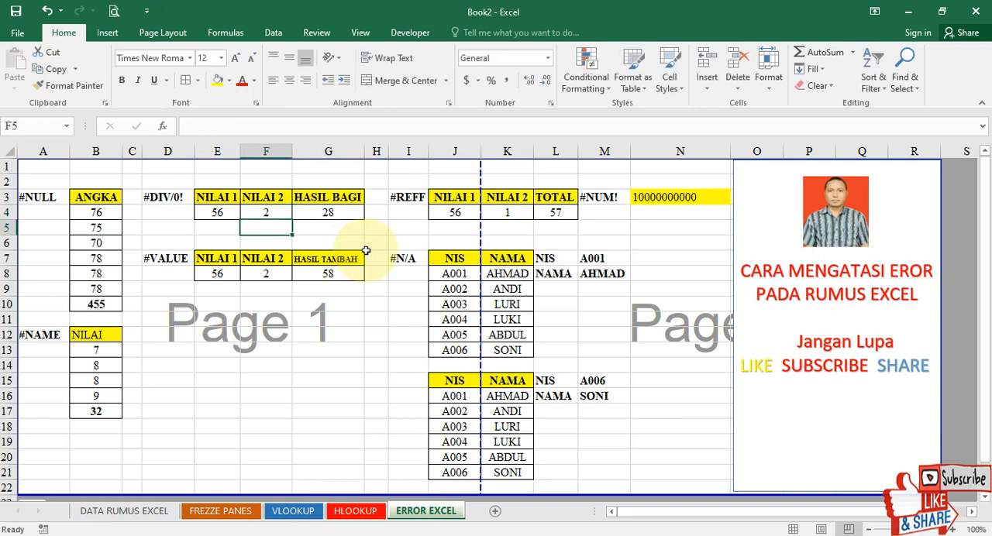
key("Up")
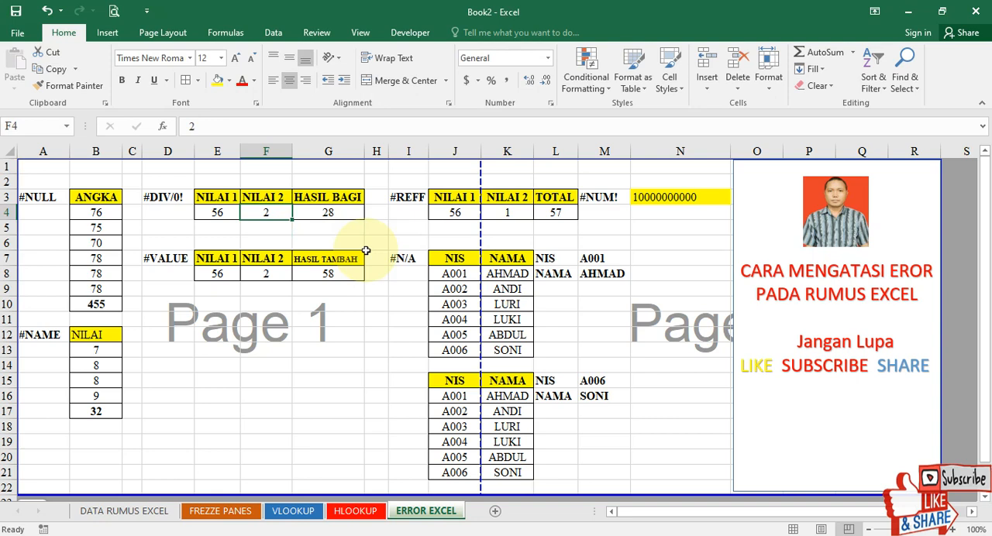
Make the HASIL BAGI result in G4 bold.
left_click(313, 209)
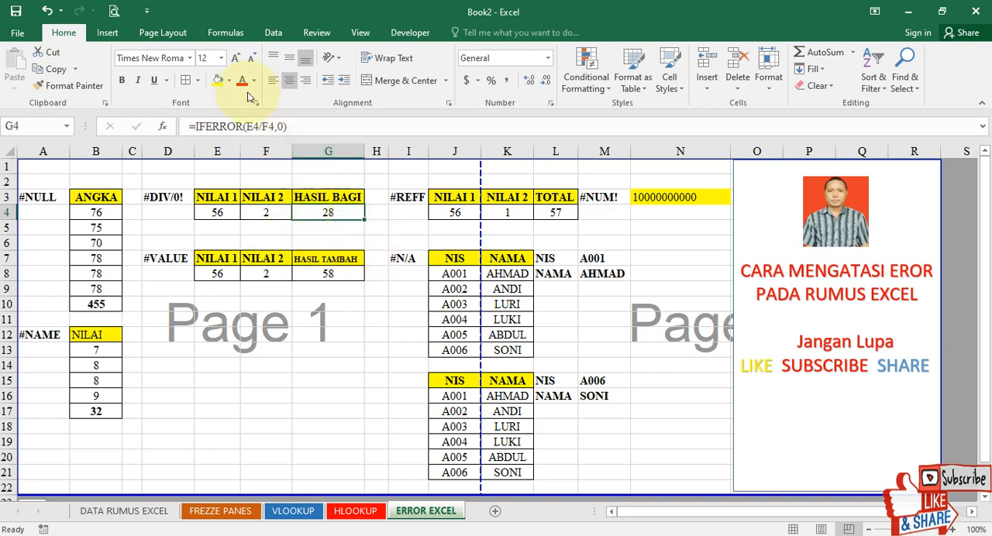
left_click(122, 80)
left_click(267, 368)
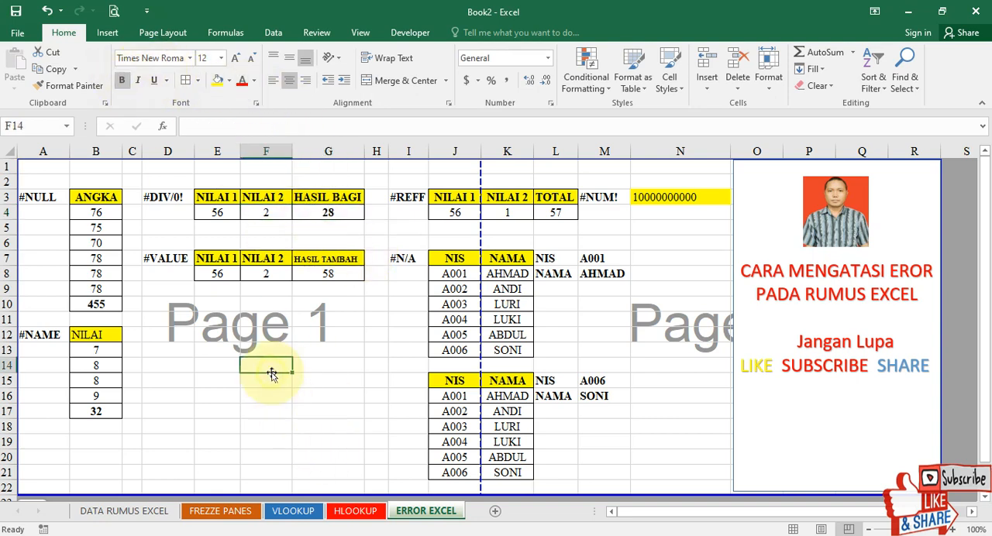
Insert a space between the digits of NILAI 1 in E8 of the #VALUE example, making it 5 6.
left_click(217, 276)
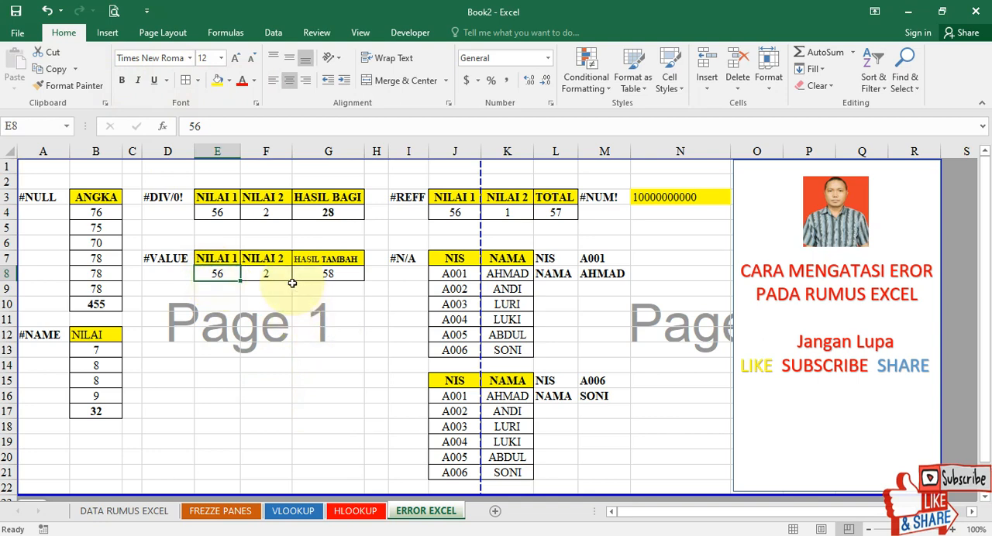
left_click(330, 272)
left_click(271, 276)
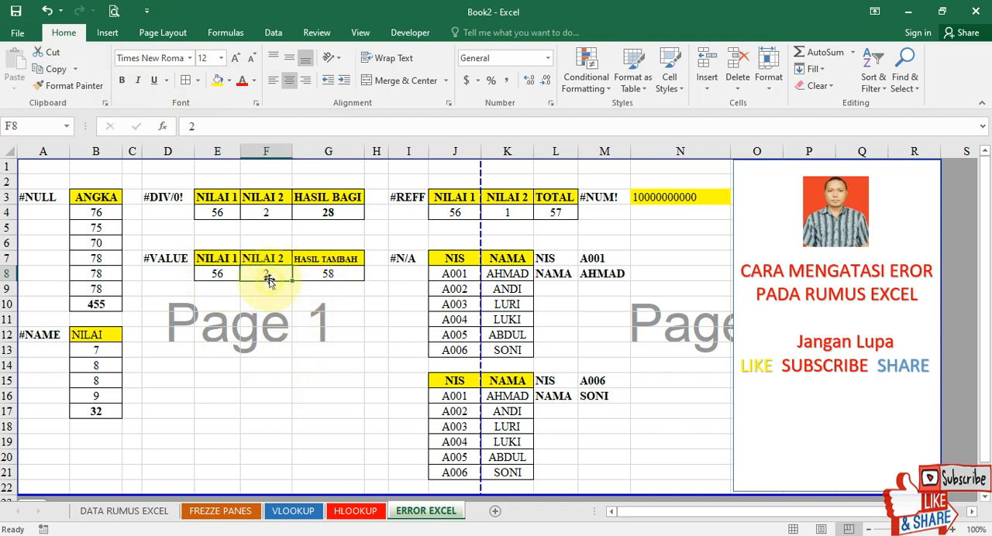
left_click(217, 273)
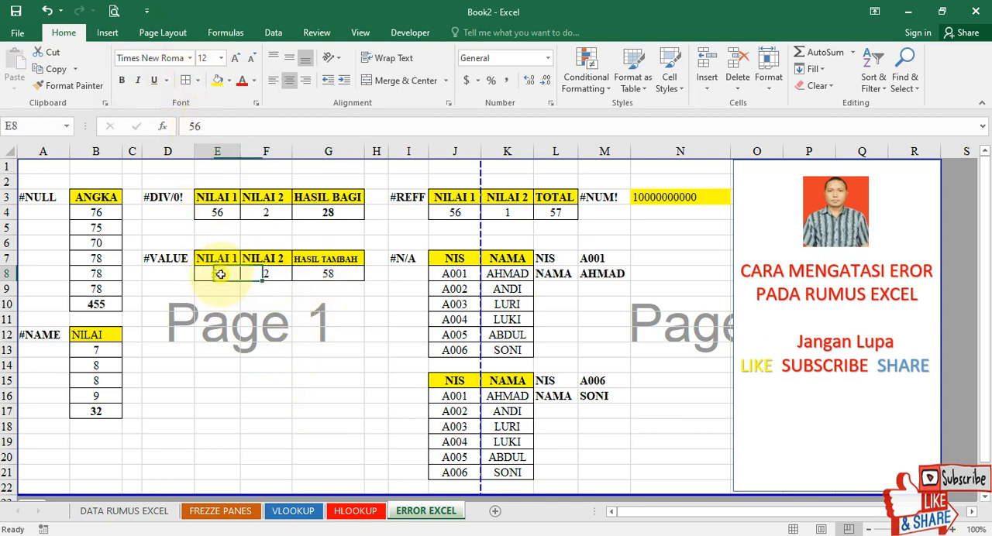
left_click(203, 132)
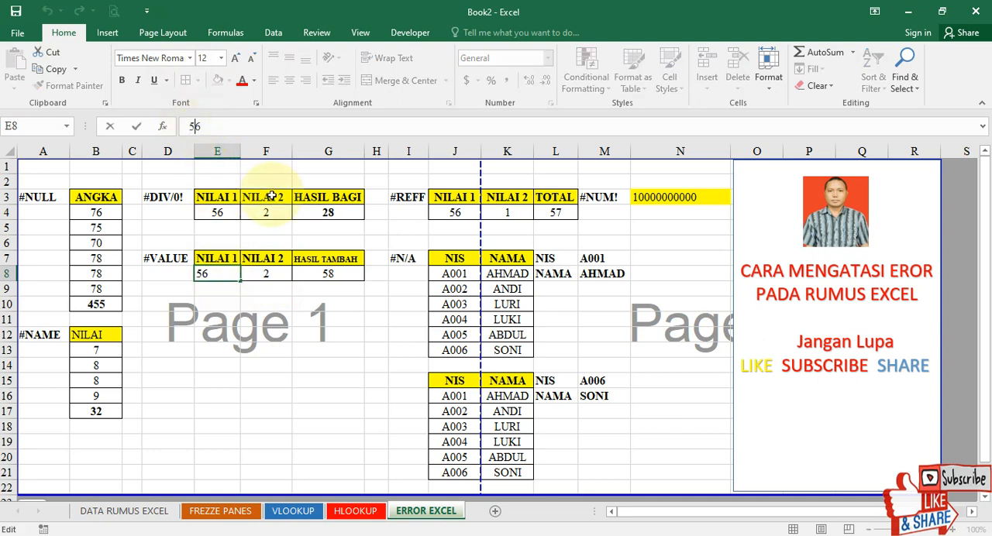
key("Return")
key("Up")
key("Right")
key("Right")
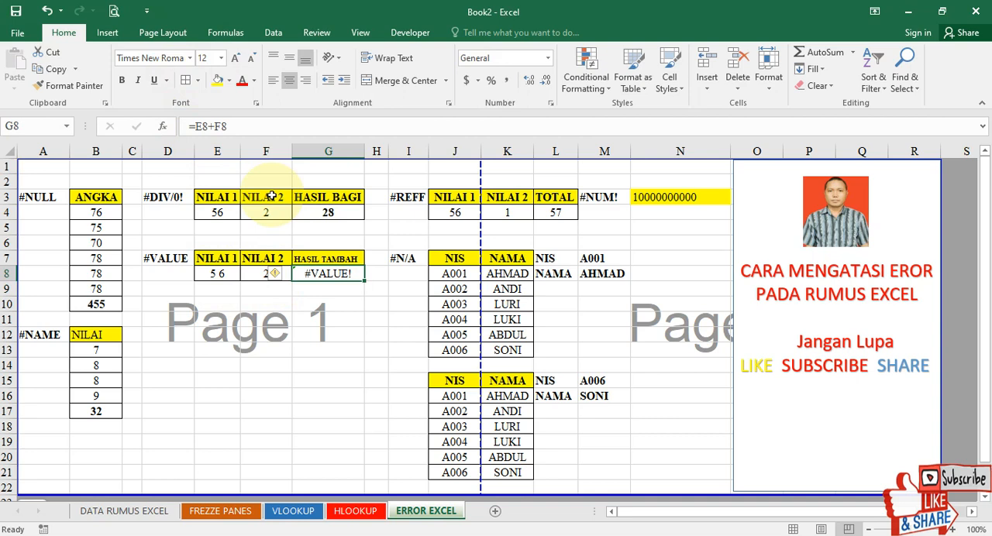
Remove the space between the digits in E8 so NILAI 1 is 56.
key("Left")
key("Left")
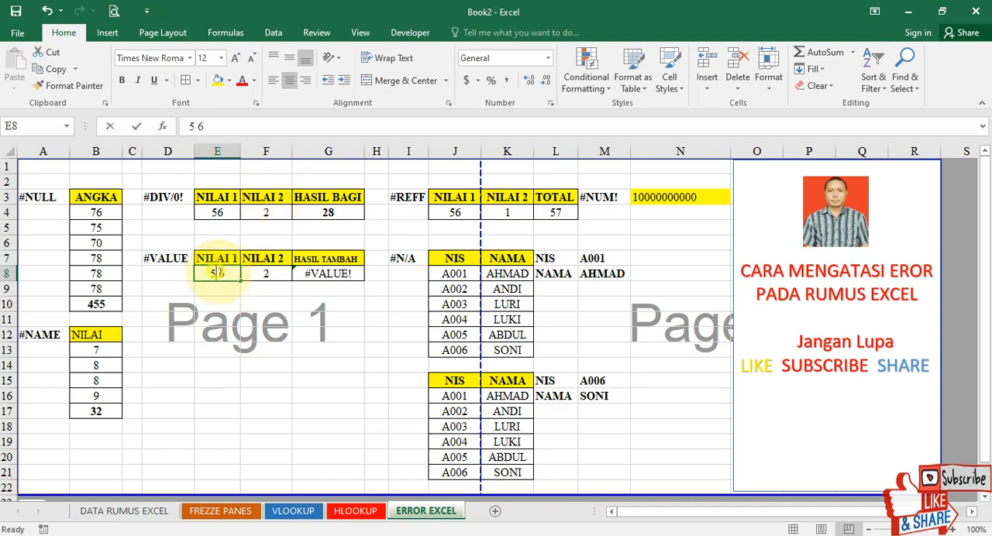
double_click(224, 275)
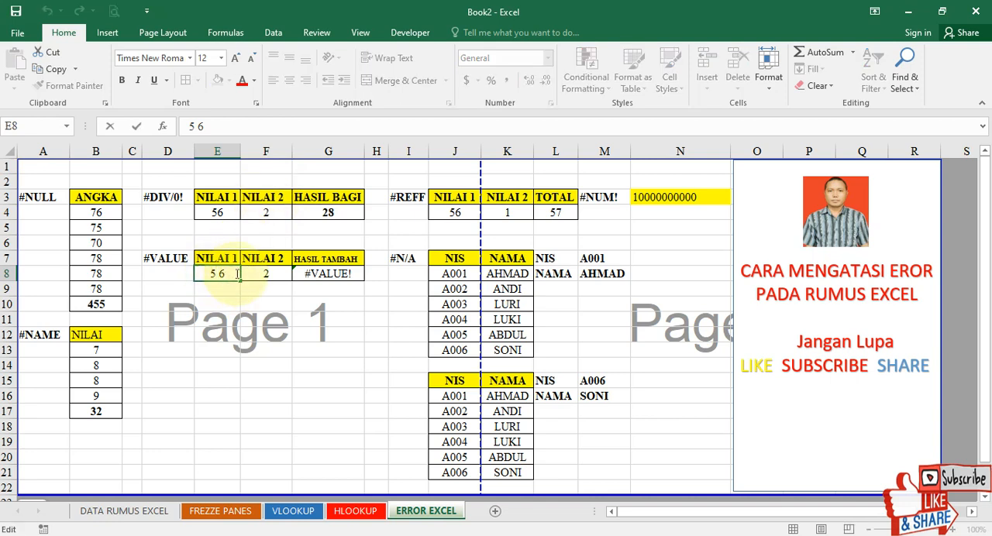
key("BackSpace")
key("Return")
left_click(235, 273)
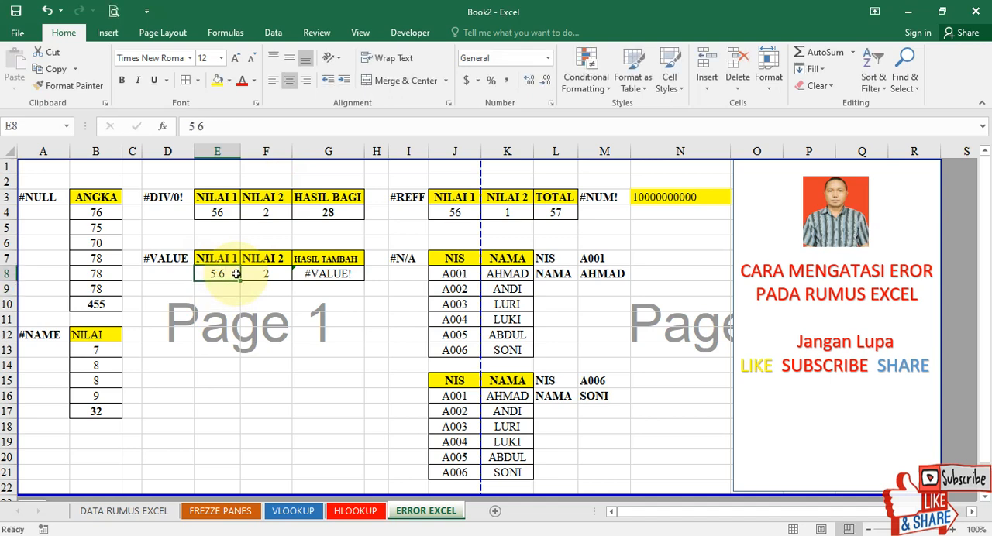
left_click(197, 125)
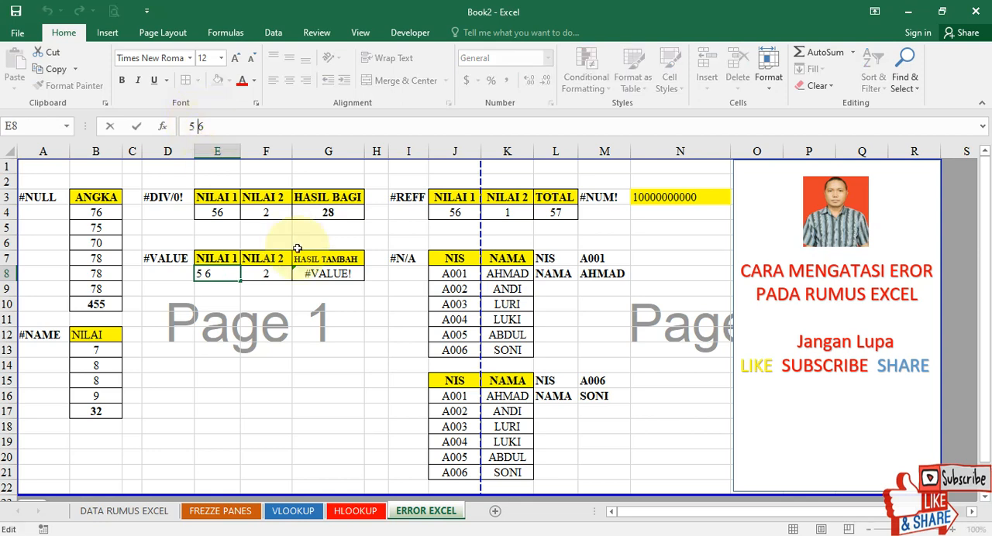
key("BackSpace")
key("Return")
key("Up")
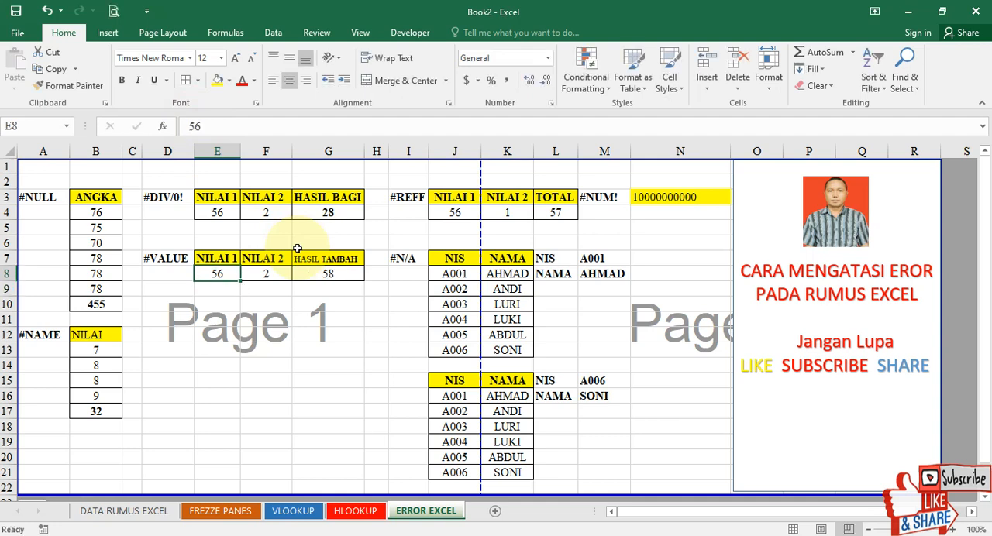
Append the letter a to NILAI 1 in E8 of the #VALUE example, making it 56a.
key("Right")
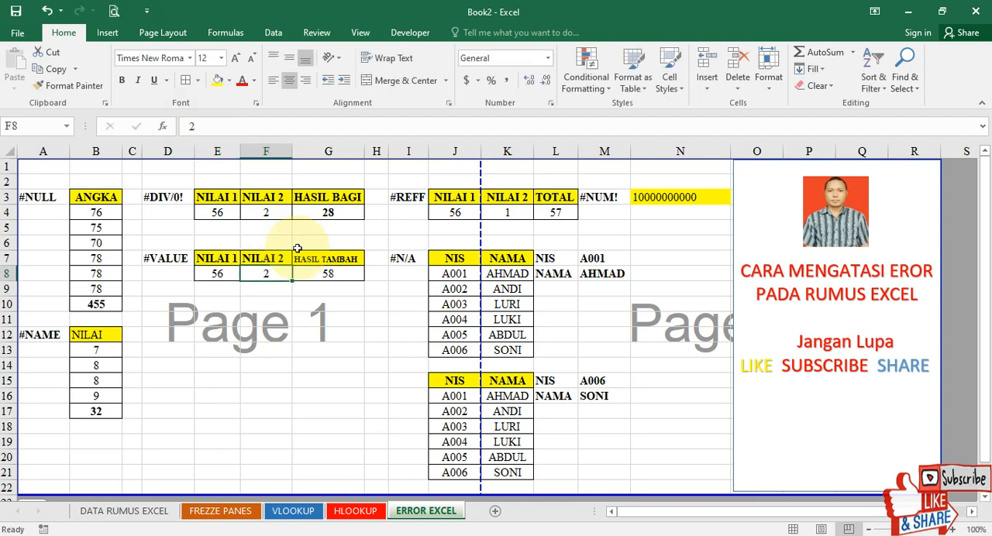
key("Left")
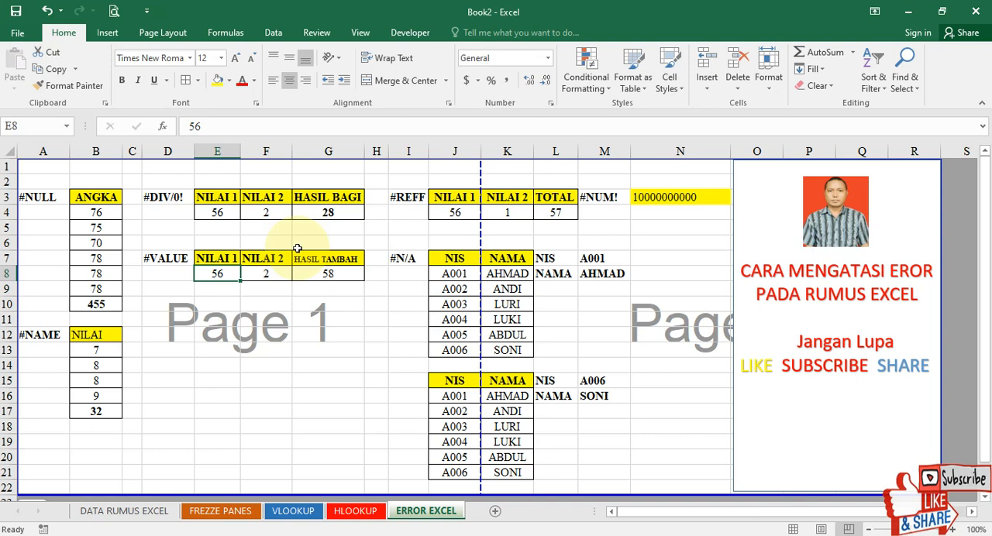
left_click(226, 129)
type("a")
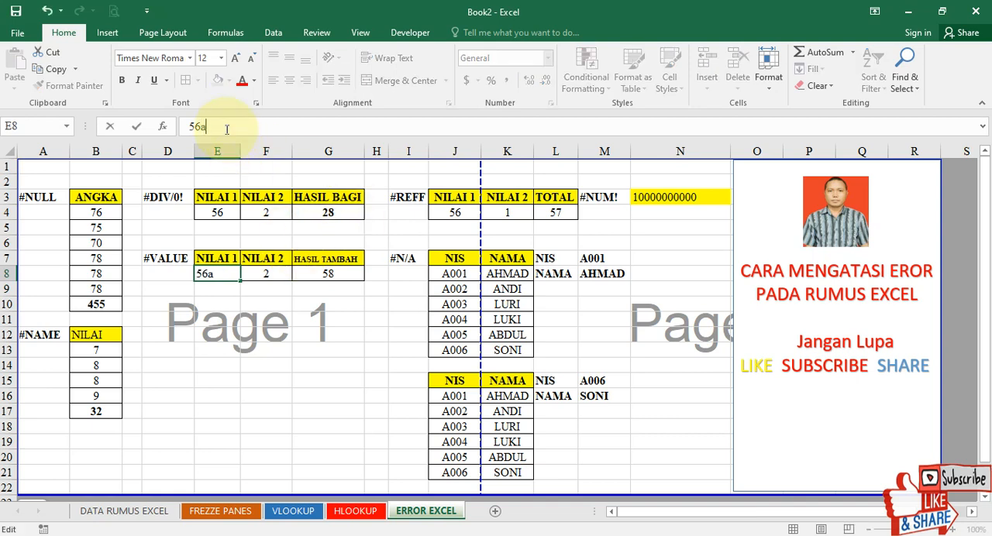
key("Return")
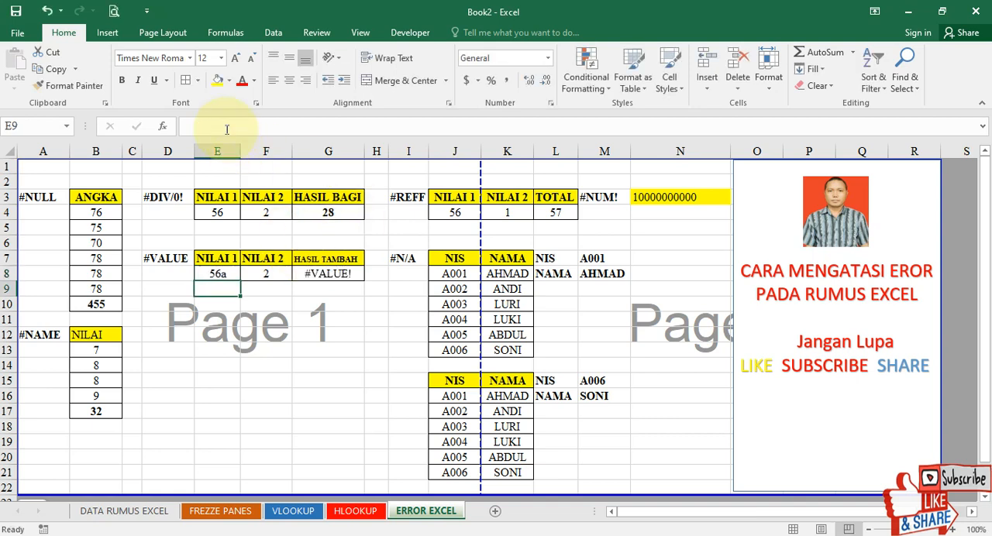
Delete the letter a from E8 so NILAI 1 is the plain number 56.
key("Up")
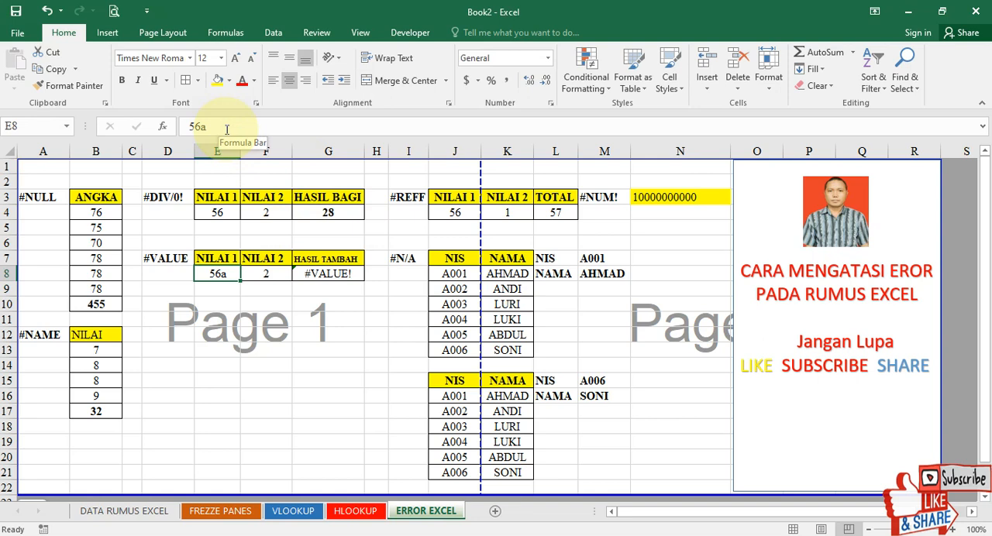
left_click(226, 130)
key("BackSpace")
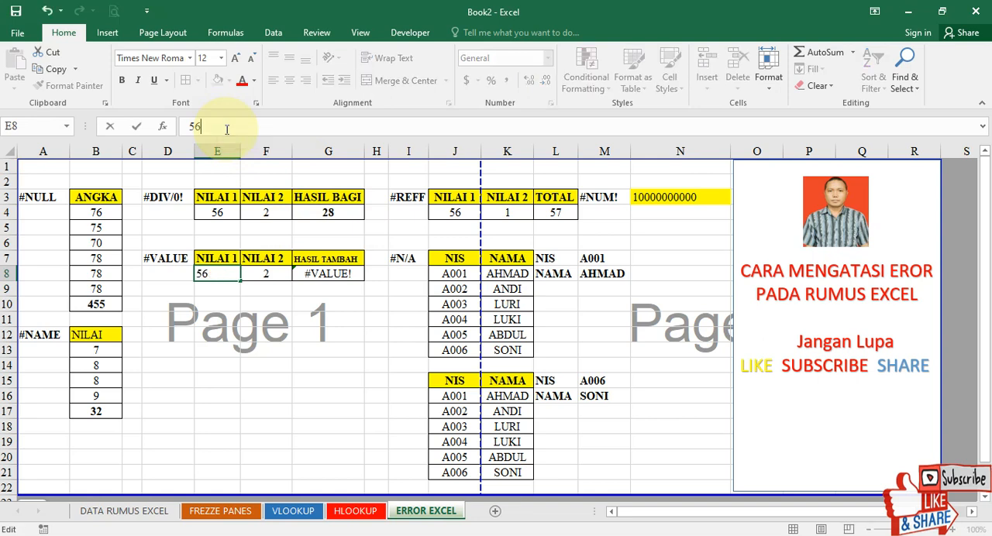
key("Return")
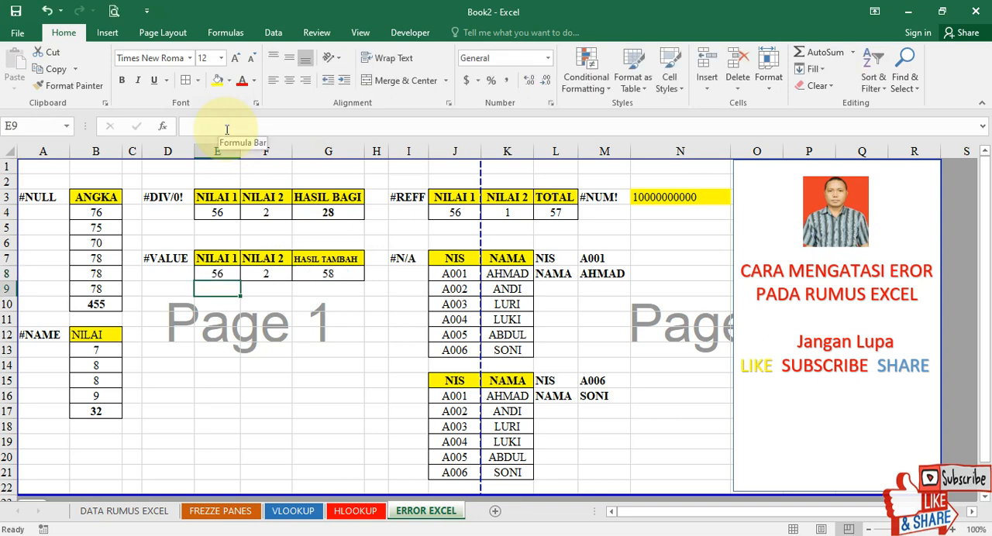
Make the HASIL TAMBAH result in G8 bold.
left_click(331, 277)
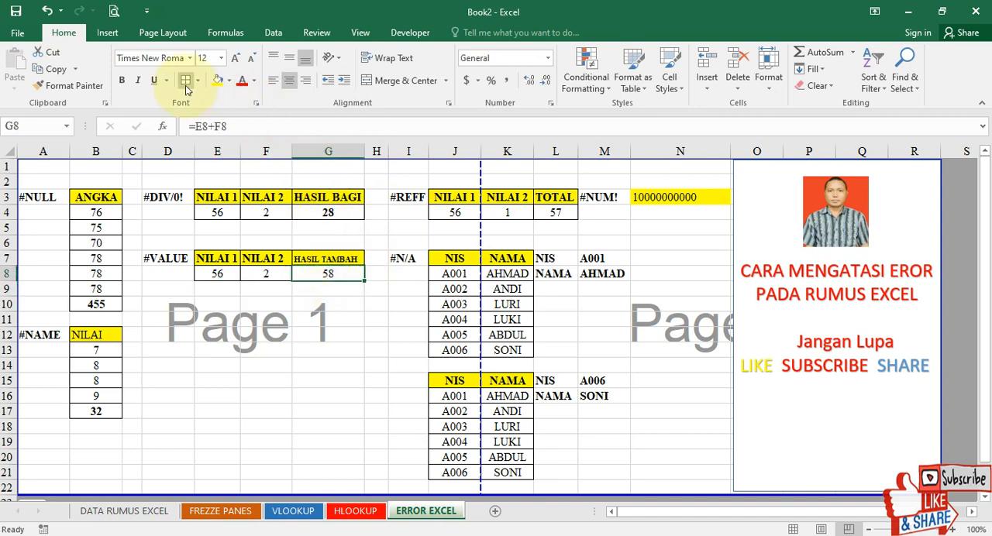
left_click(122, 80)
left_click(288, 333)
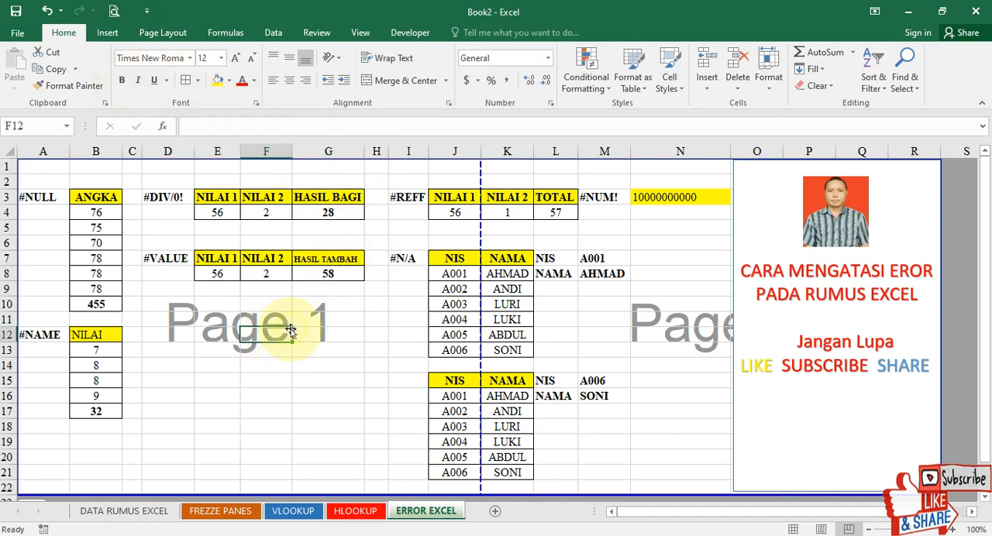
Clear the TOTAL cell L4 in the #REFF example and re-enter its formula as =J4+K4.
left_click(455, 215)
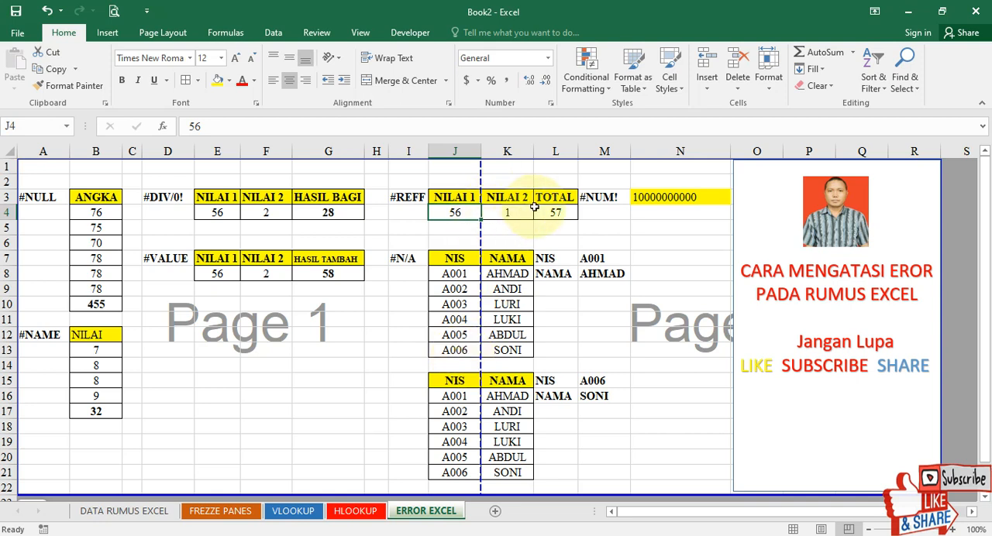
left_click_drag(456, 198, 545, 212)
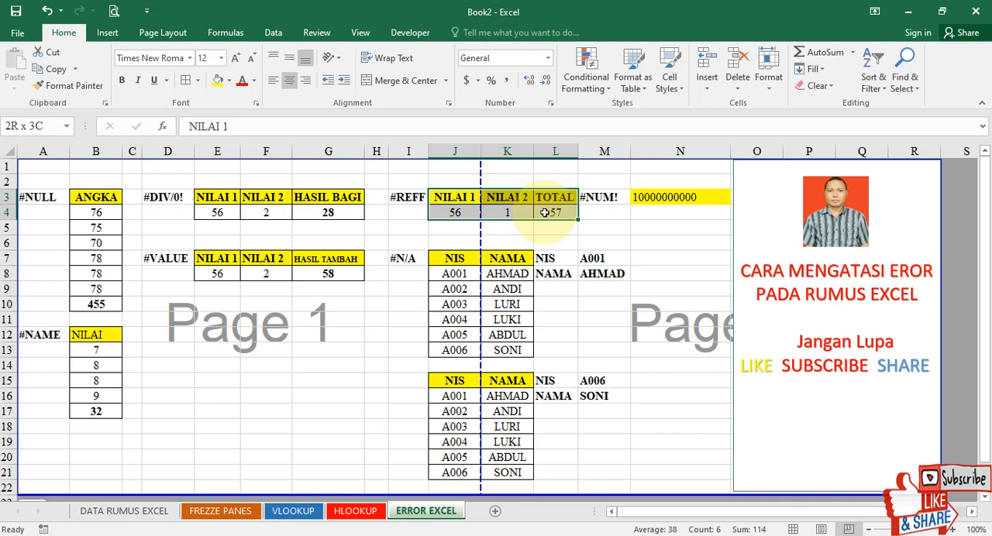
left_click(408, 198)
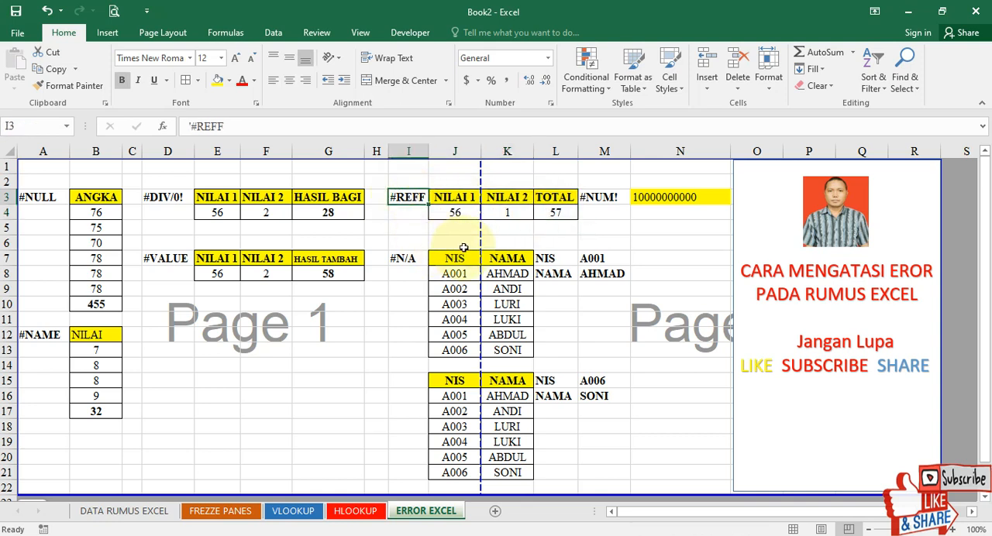
left_click(551, 214)
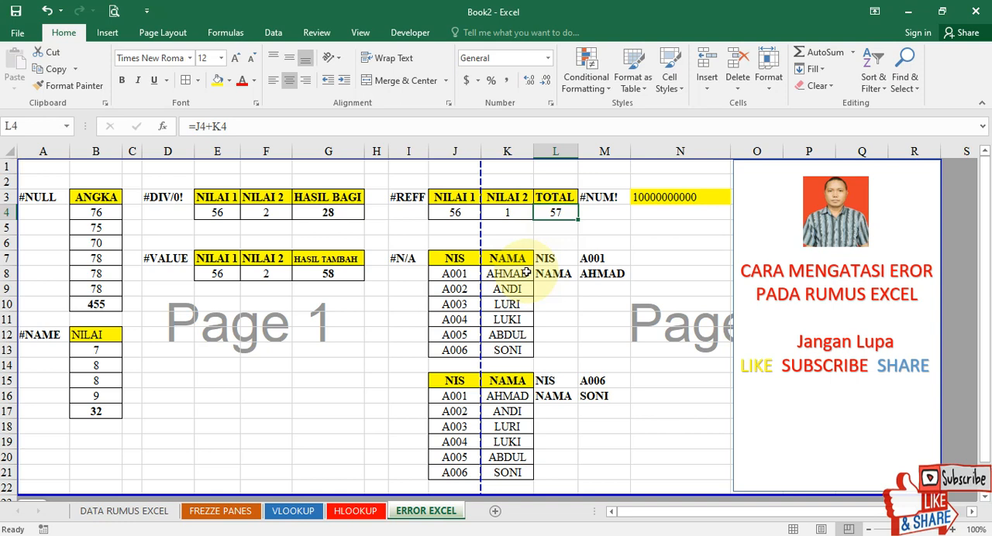
key("Delete")
type("=")
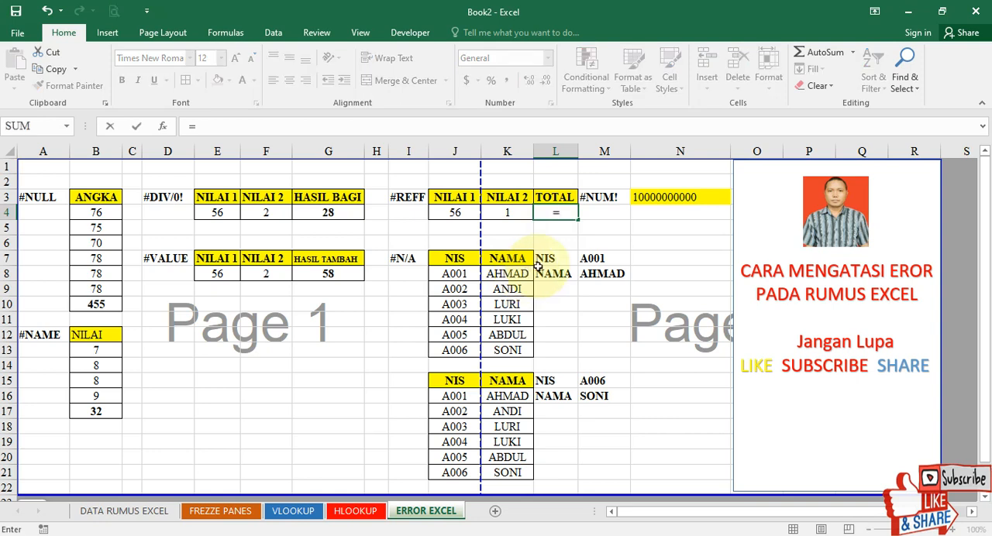
left_click(456, 216)
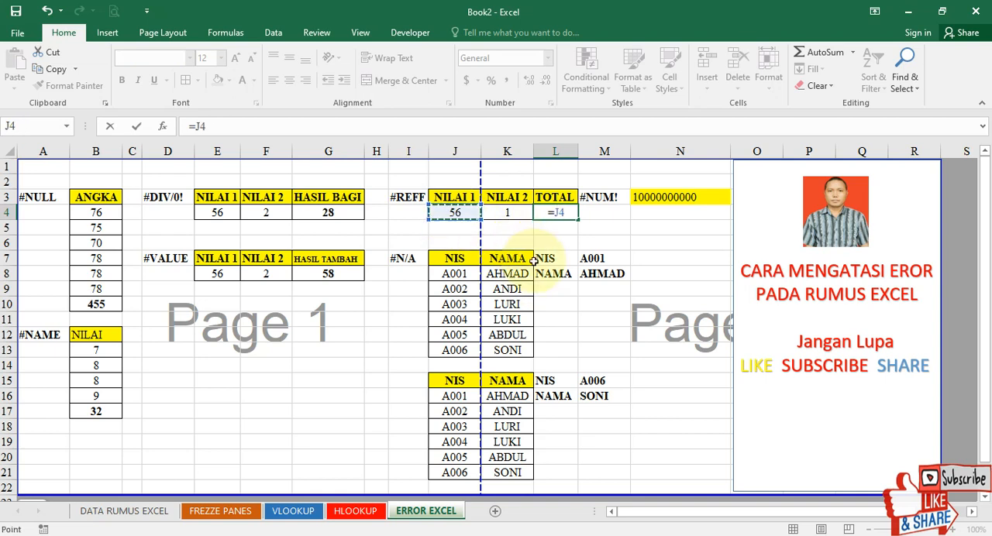
type("+")
left_click(521, 215)
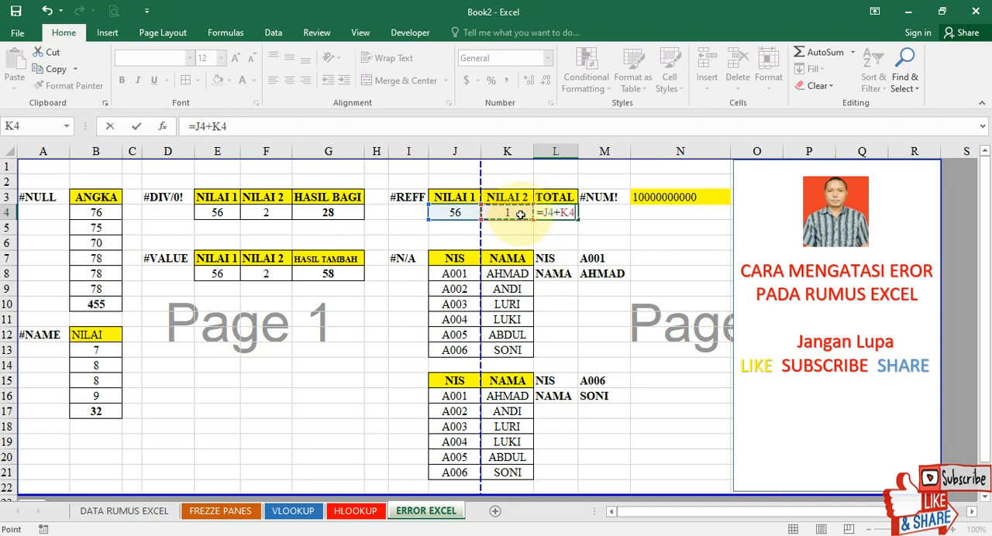
key("Return")
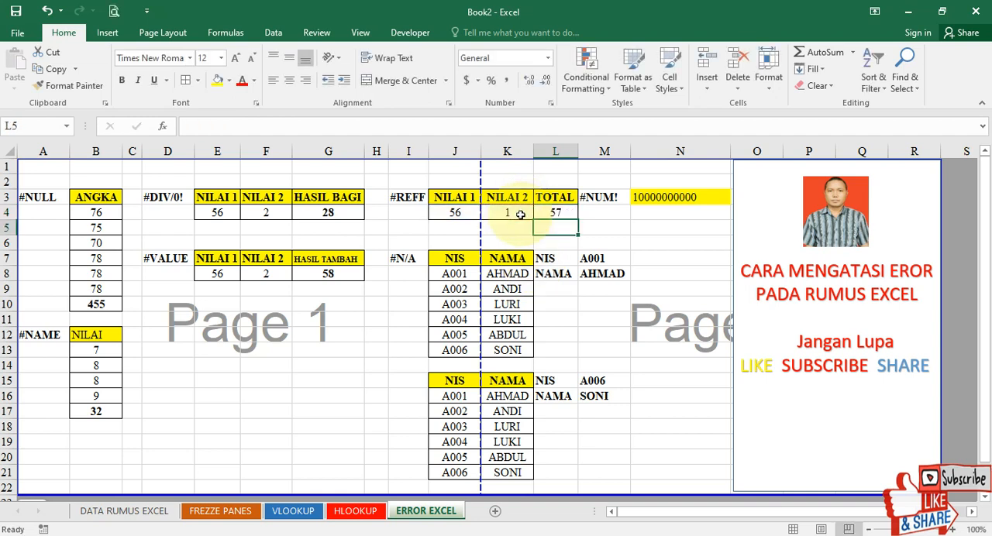
Delete the whole column K holding NILAI 2 and inspect the TOTAL formula in the #REFF example.
left_click(567, 211)
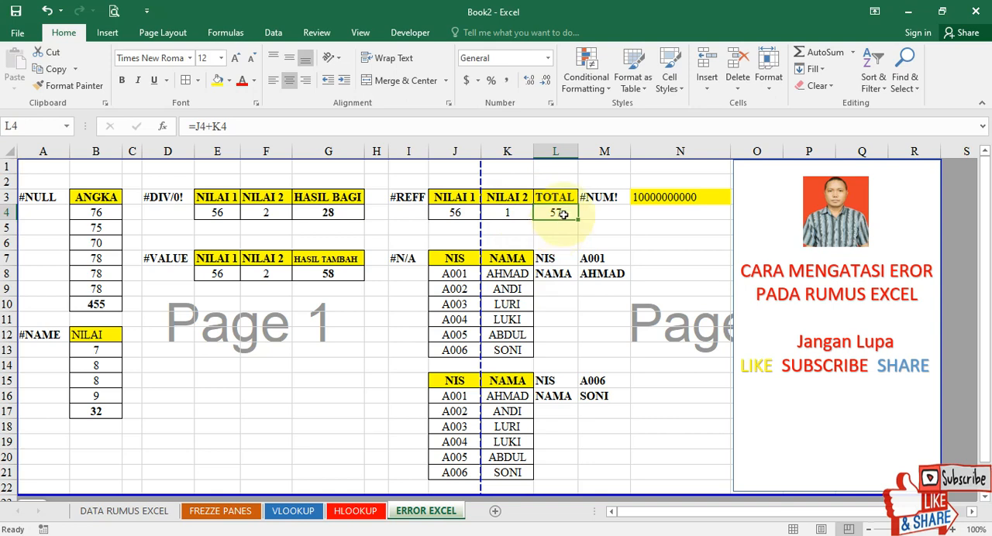
left_click(511, 153)
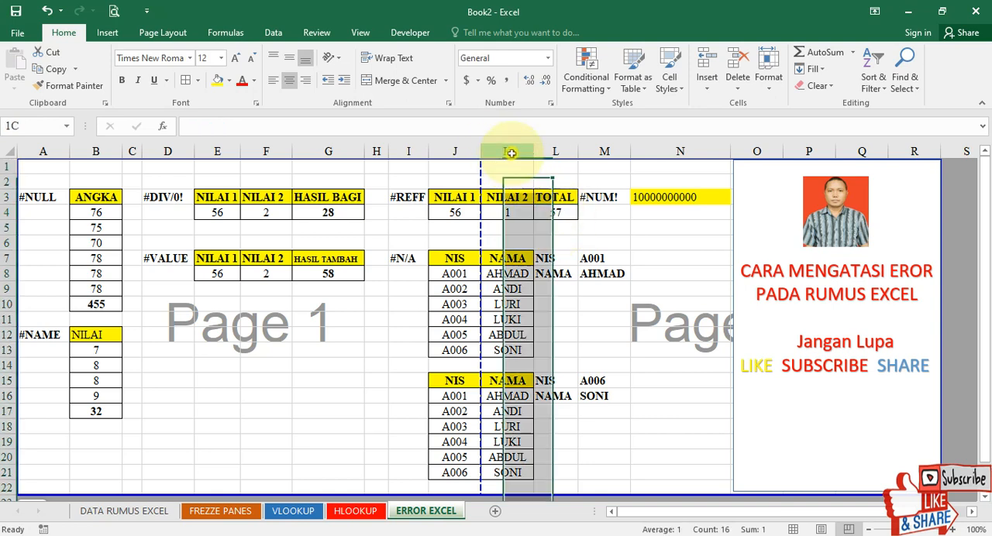
right_click(514, 154)
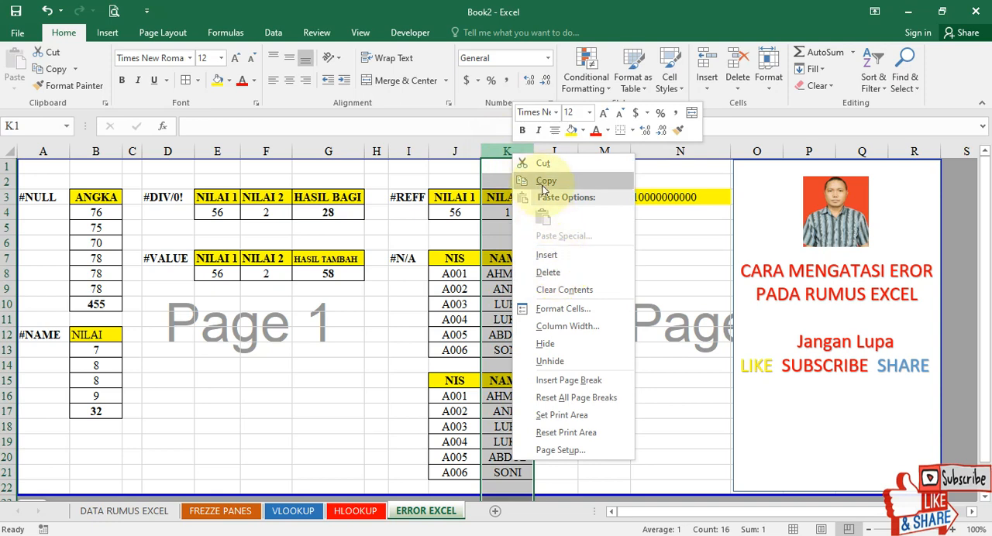
left_click(563, 272)
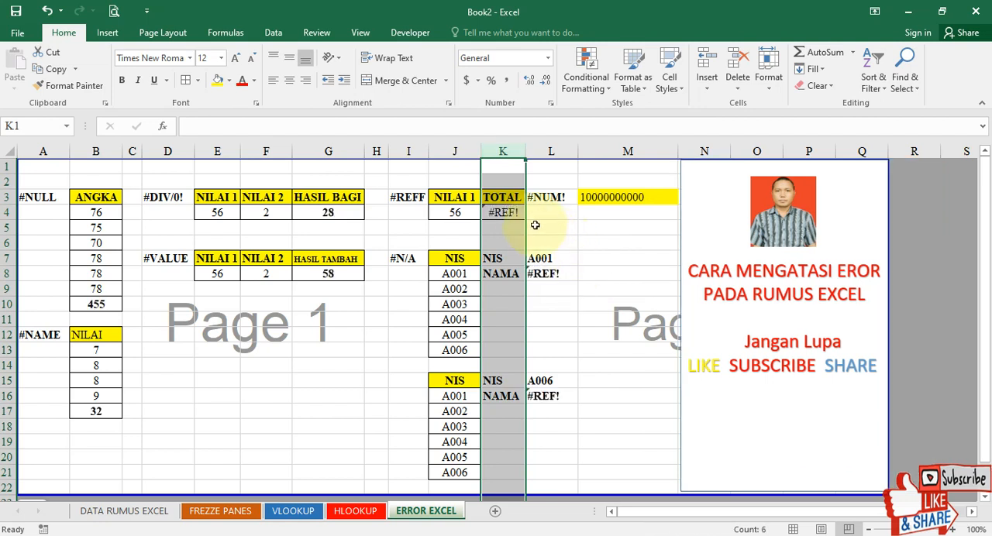
left_click(502, 214)
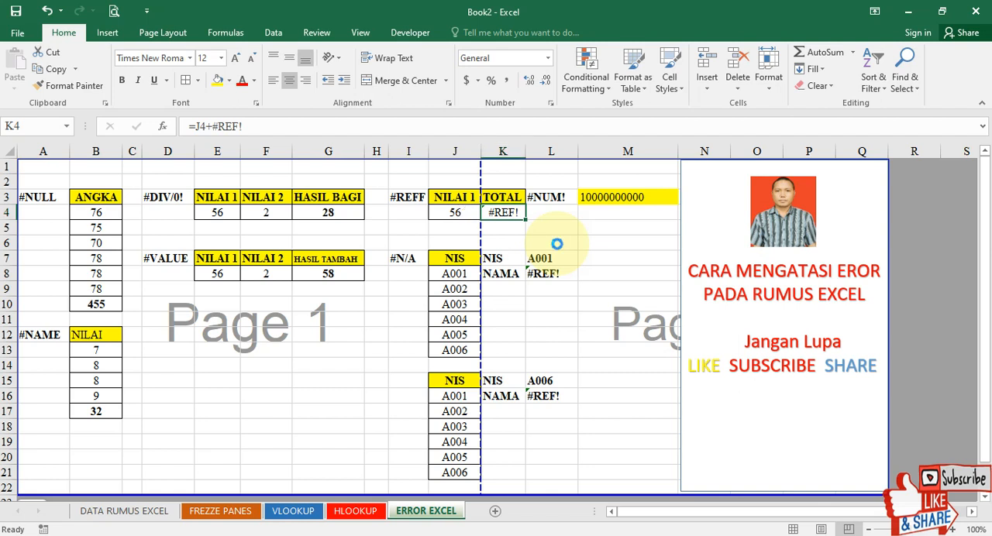
Undo the deletion of column K and enter =J4+K4 as the TOTAL formula in L4.
key("ctrl+z")
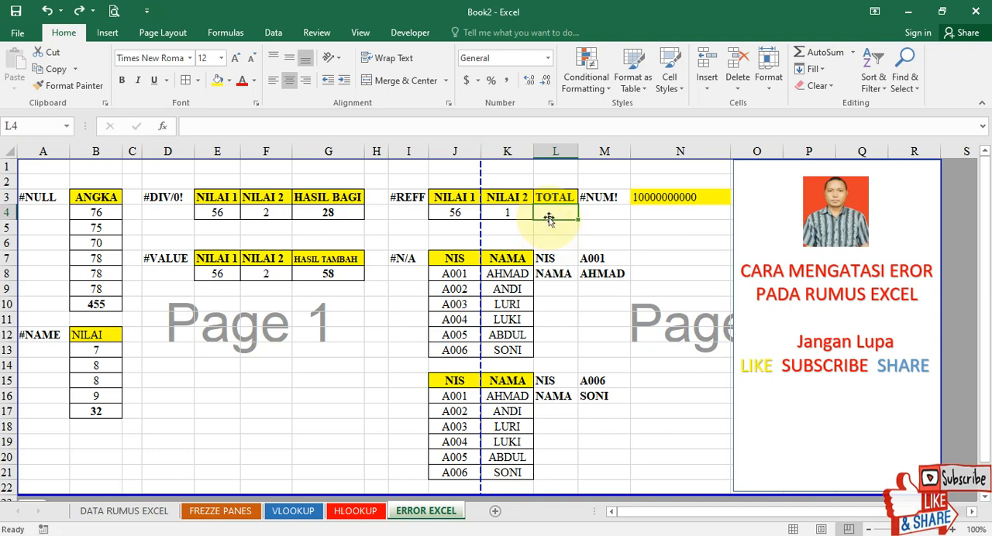
type("=")
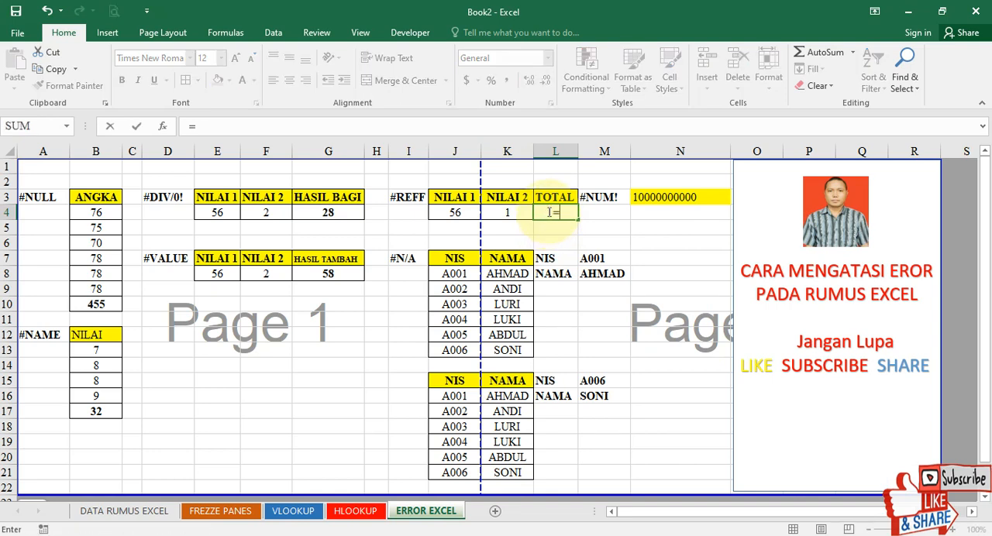
left_click(454, 212)
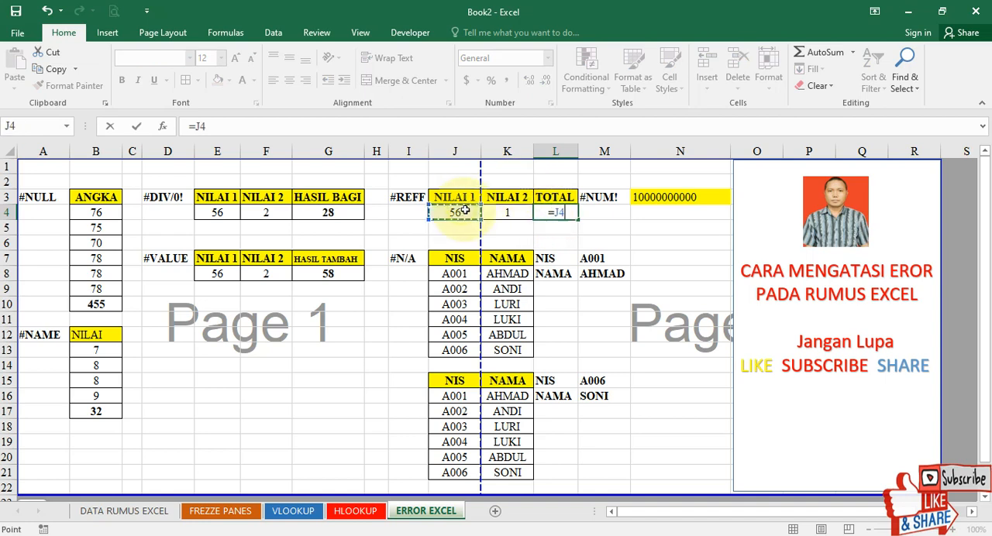
type("+")
left_click(504, 212)
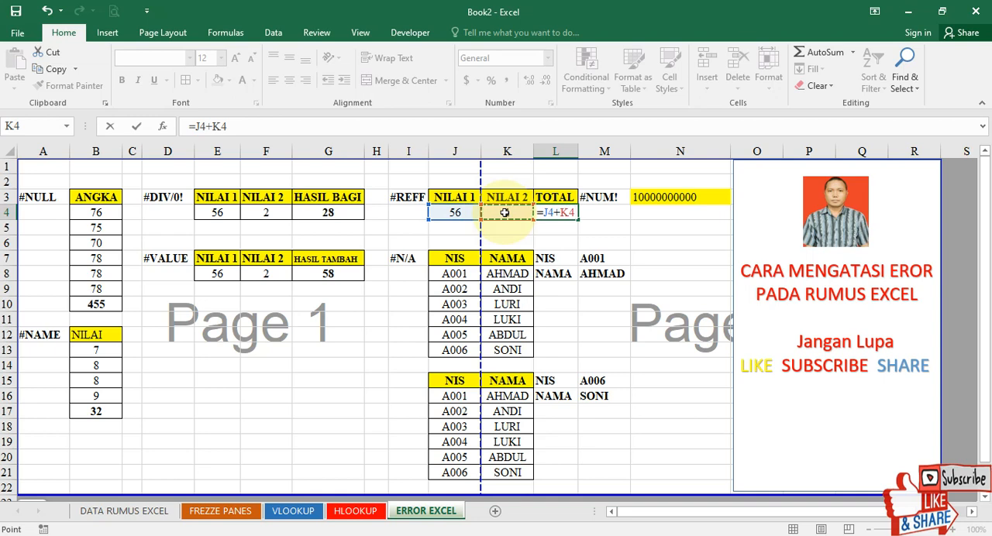
key("Return")
left_click(649, 273)
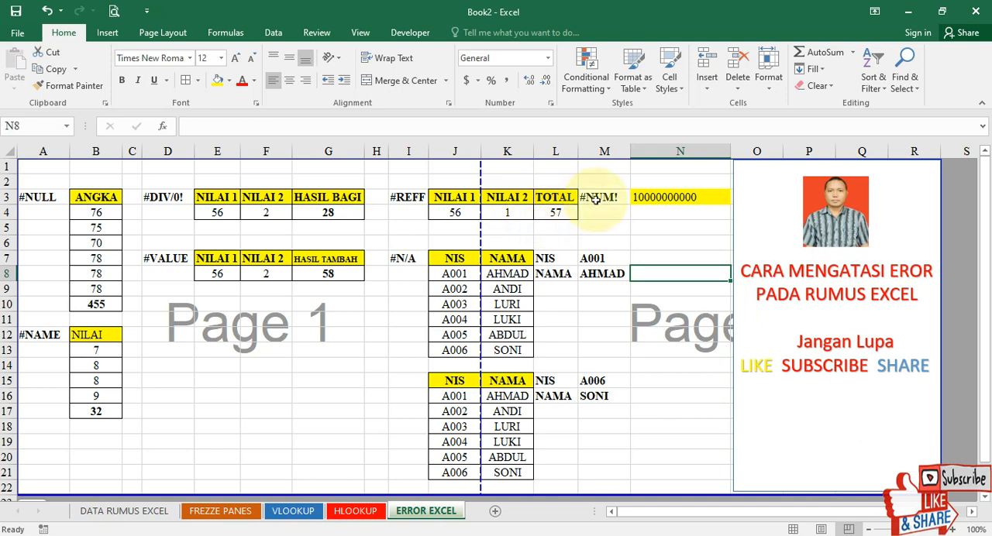
Insert an extra 0 before the final digit of the NIS lookup code in M7 of the #N/A example.
left_click(403, 259)
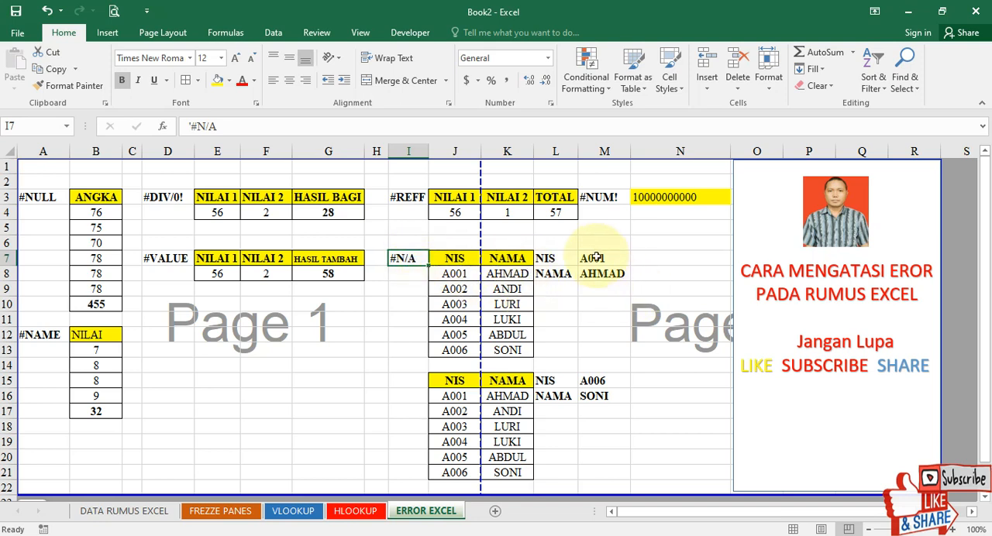
left_click_drag(555, 258, 602, 274)
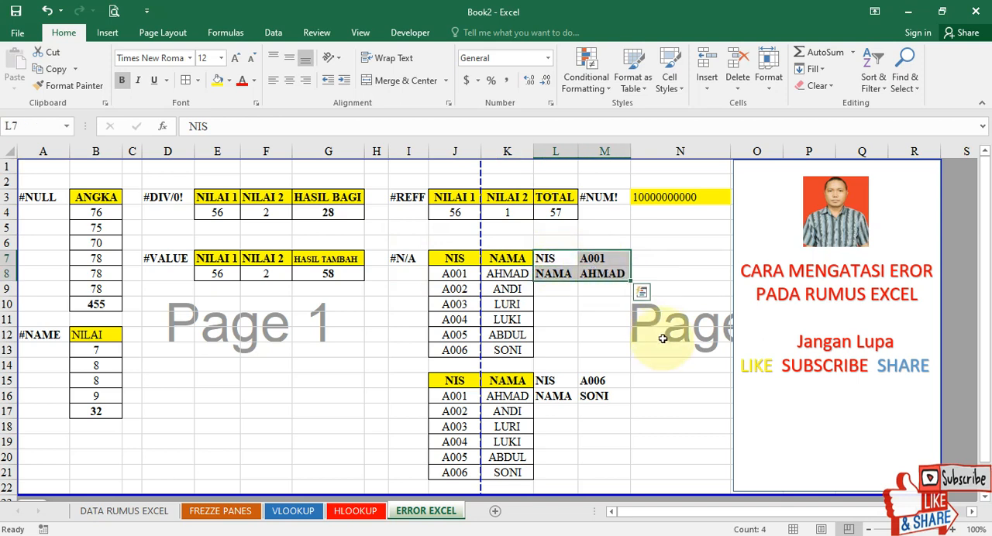
left_click(602, 273)
left_click(601, 261)
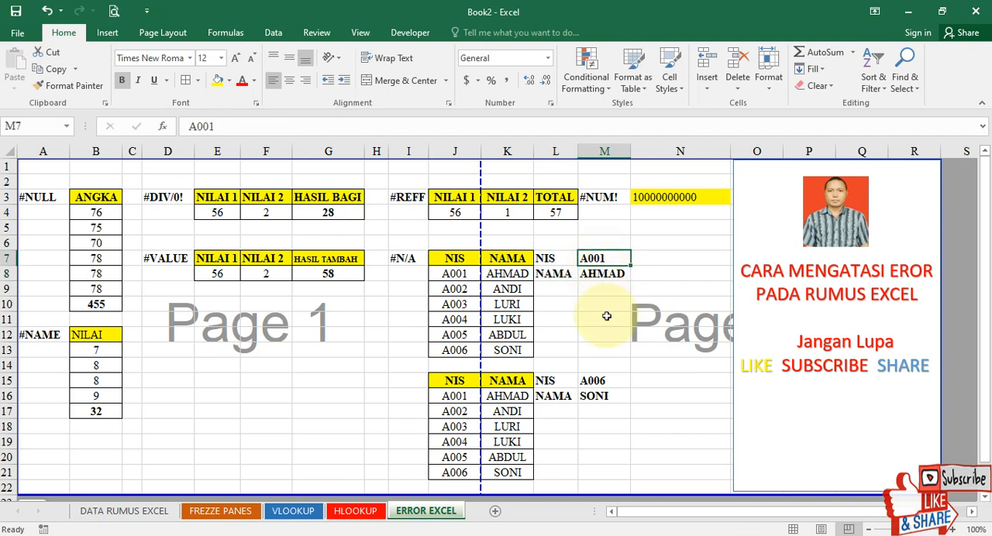
key("Down")
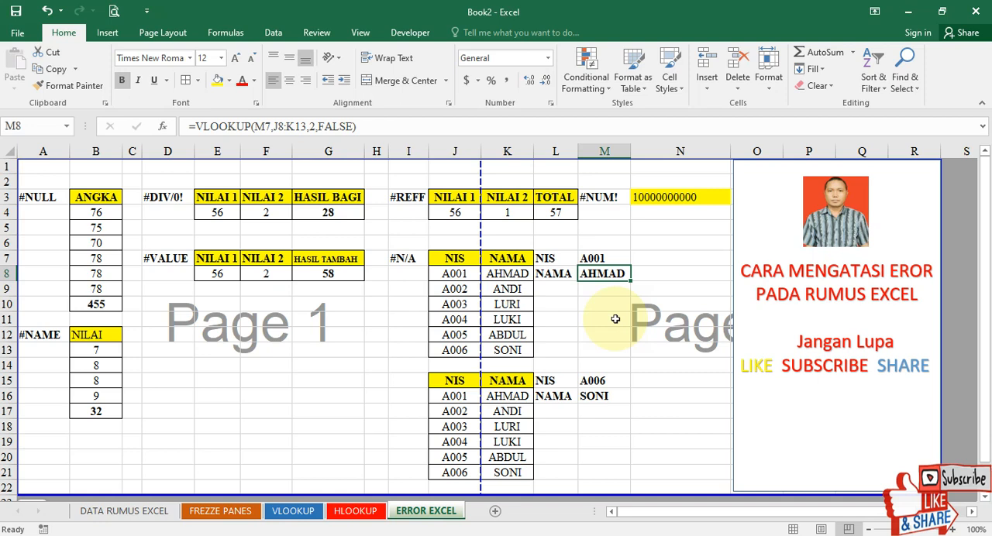
left_click(597, 260)
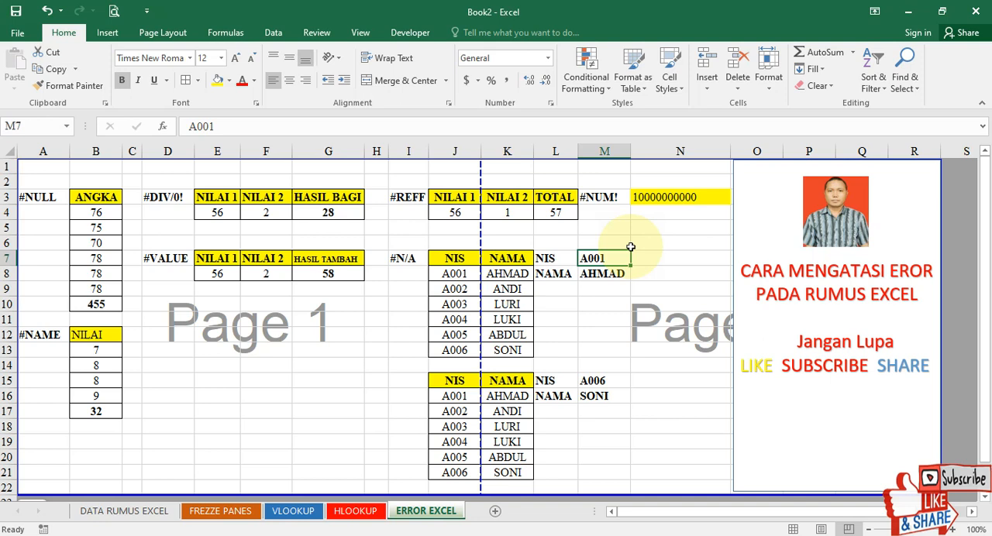
left_click(209, 128)
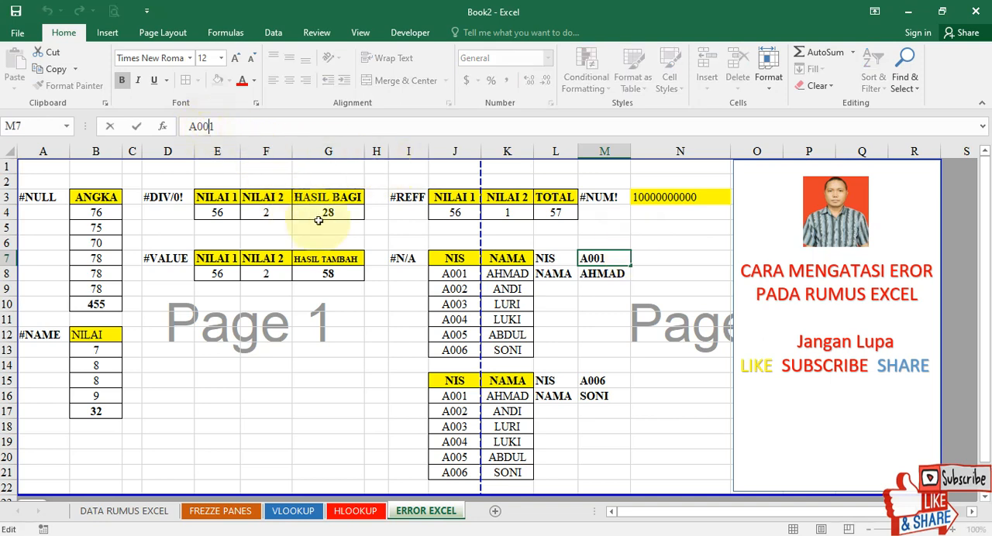
type("0")
key("Return")
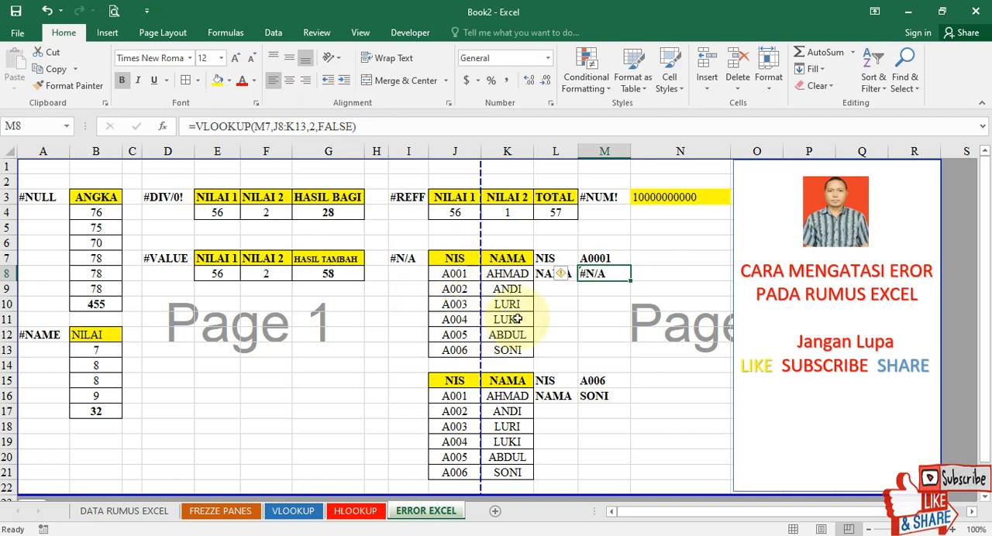
Remove the extra 0 from the NIS lookup code in M7 so it matches the NIS format in the lookup table.
left_click_drag(455, 274, 490, 364)
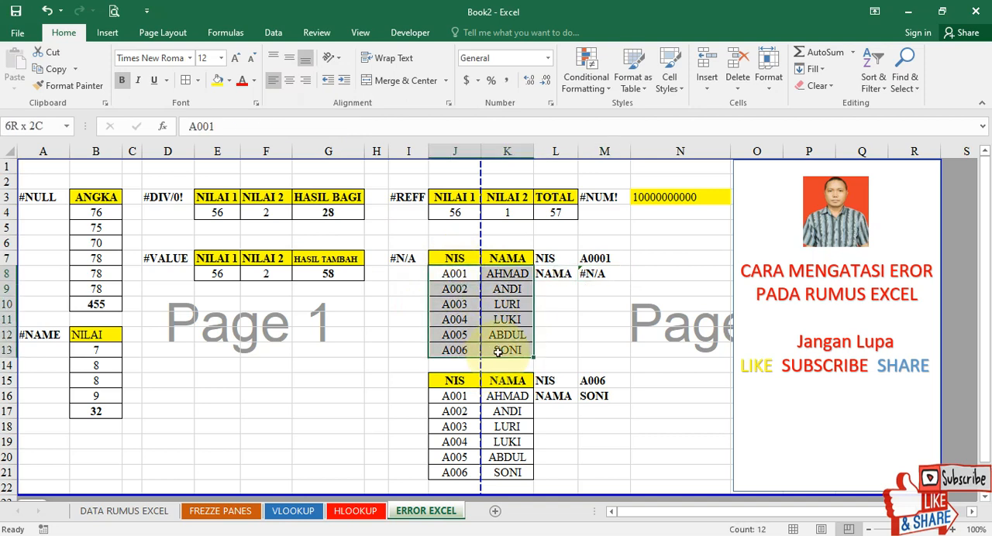
left_click(608, 318)
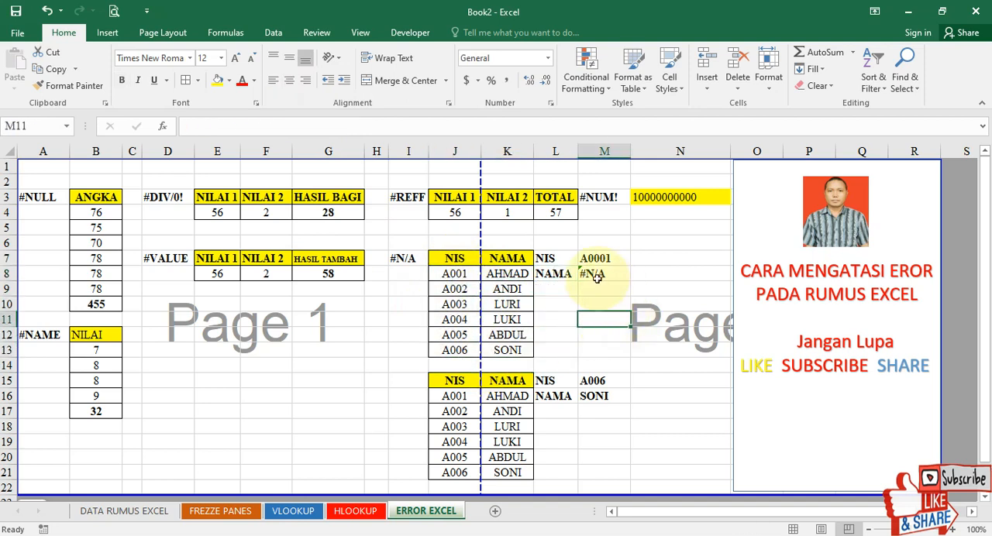
left_click(596, 278)
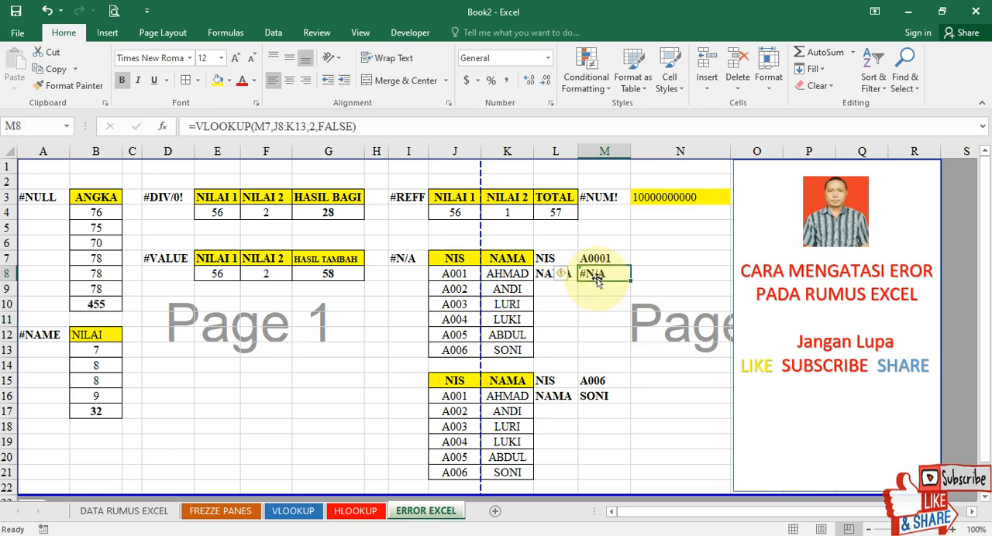
left_click(593, 260)
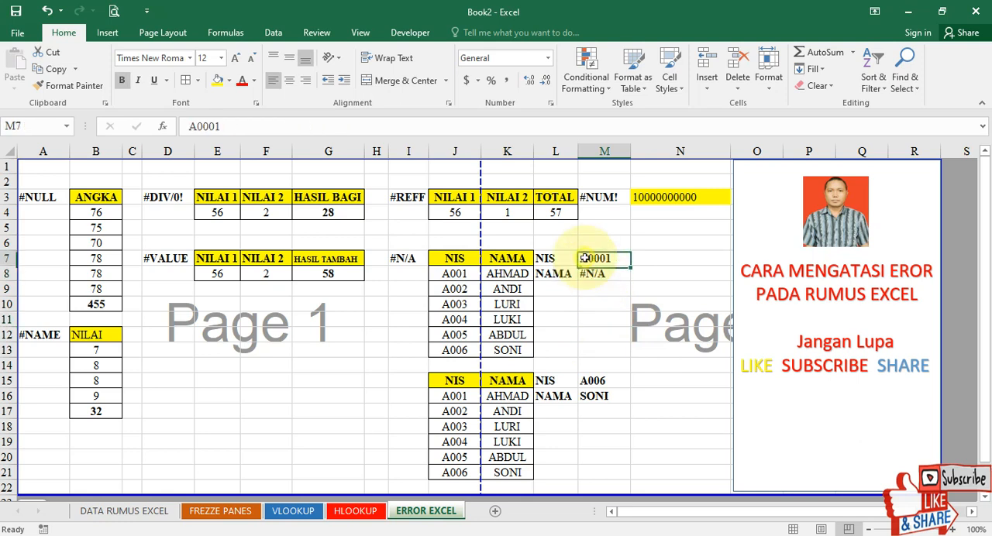
left_click(214, 125)
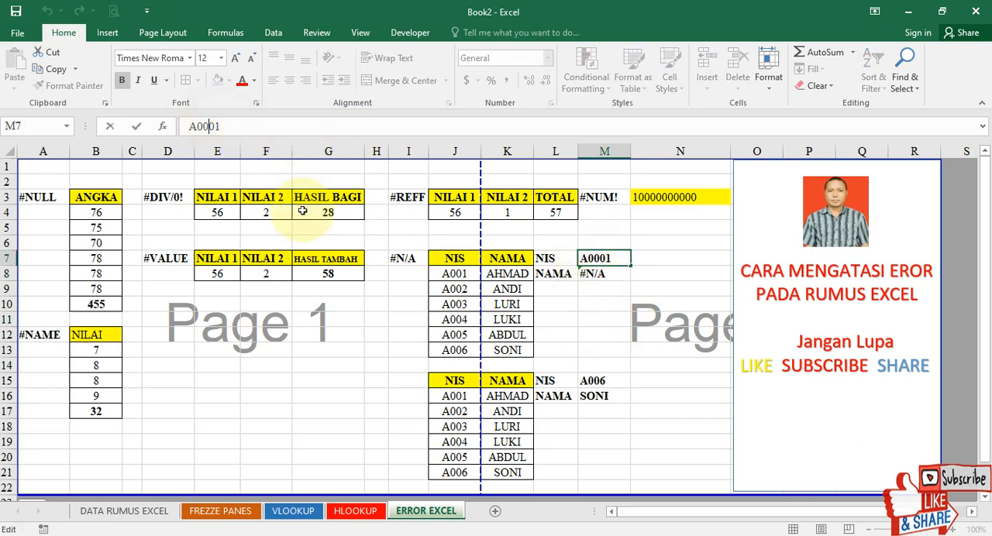
key("BackSpace")
key("Return")
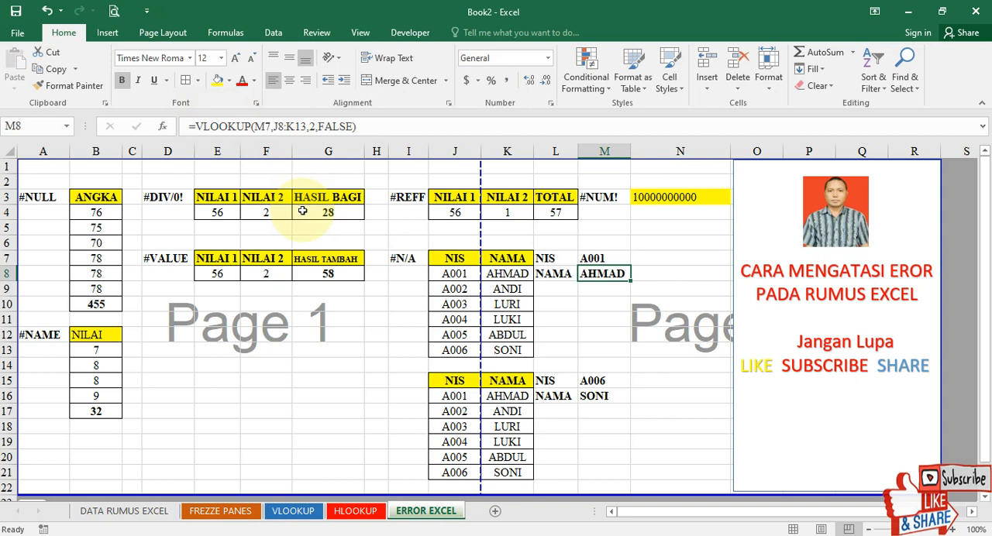
key("Up")
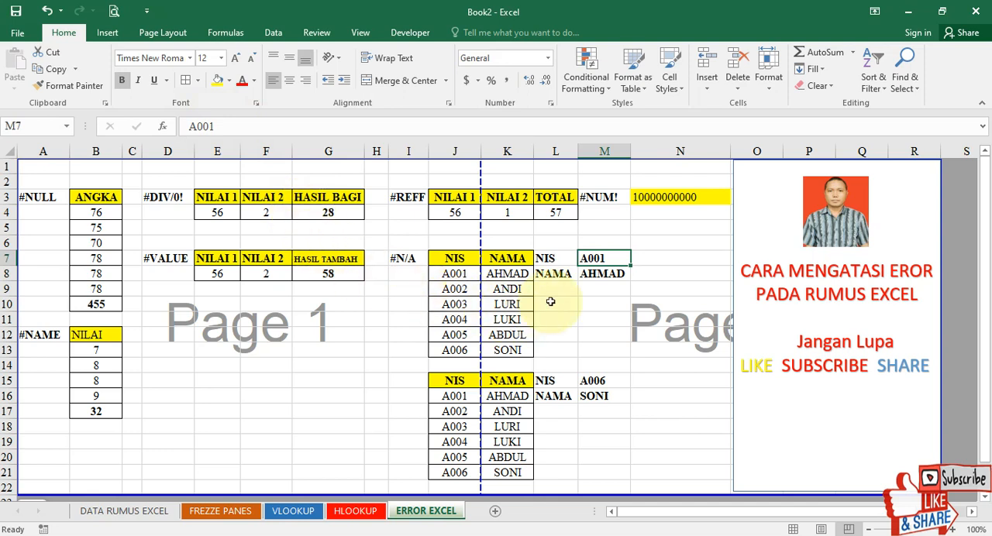
Clear the NUMBERVALUE formula from cell N3 beside the #NUM! label.
scroll(550, 302, "down", 2)
scroll(550, 302, "up", 2)
left_click(601, 200)
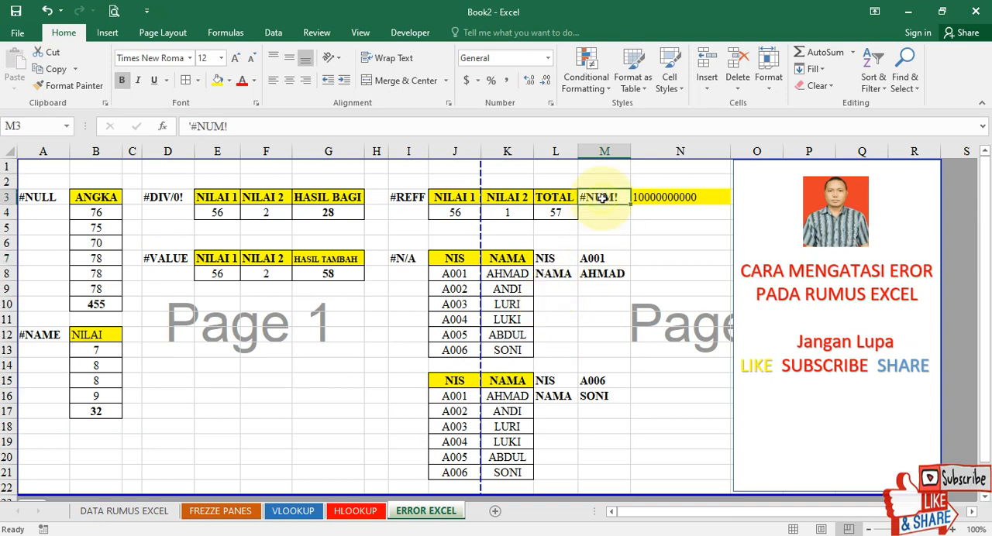
left_click(664, 198)
double_click(664, 197)
left_click_drag(332, 126, 177, 128)
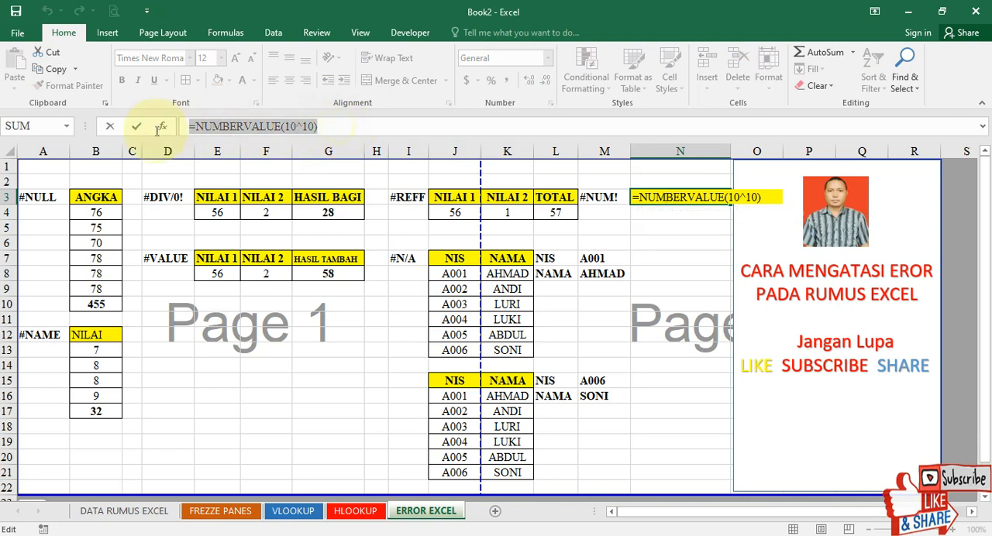
key("BackSpace")
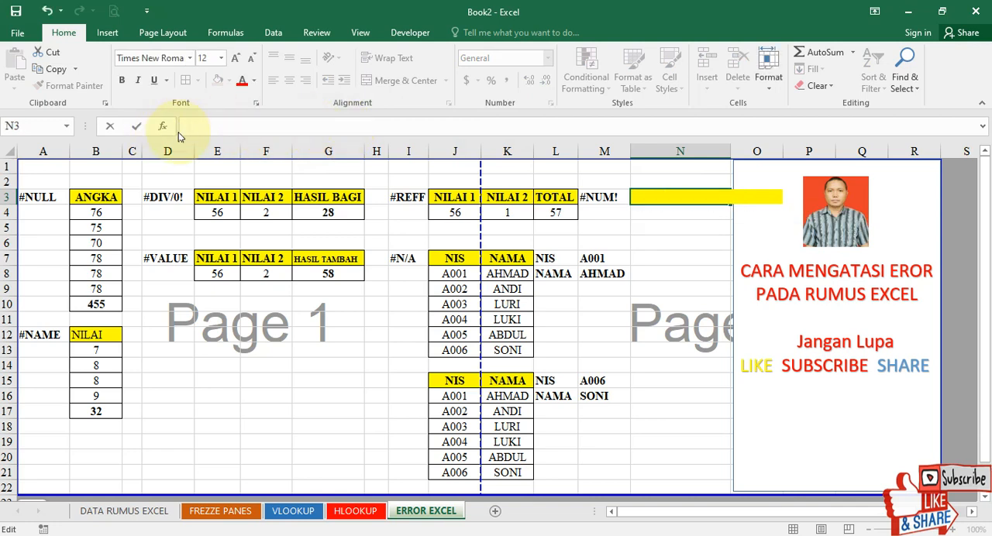
Enter =NUMBERVALUE(10^1000) in N3 to demonstrate the #NUM! error.
left_click(650, 200)
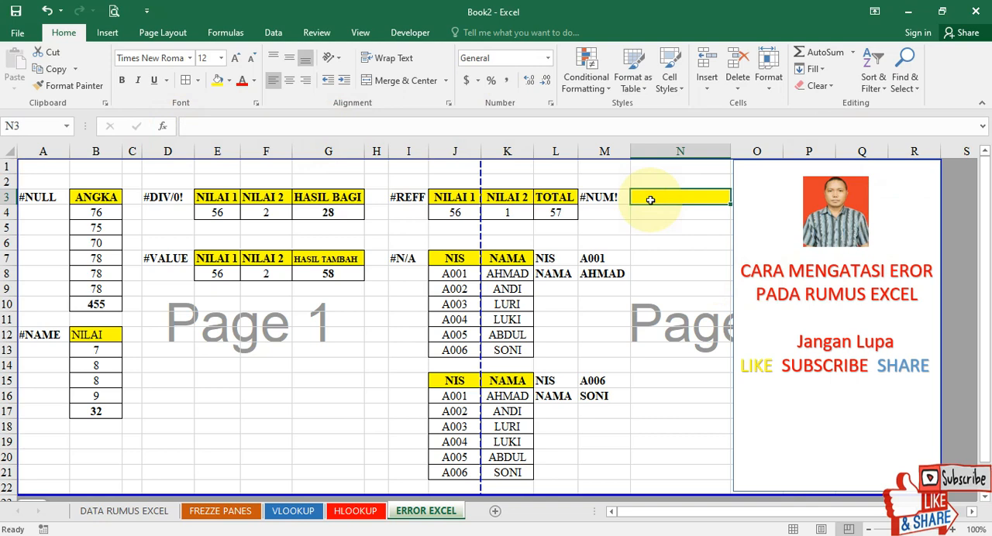
type("=")
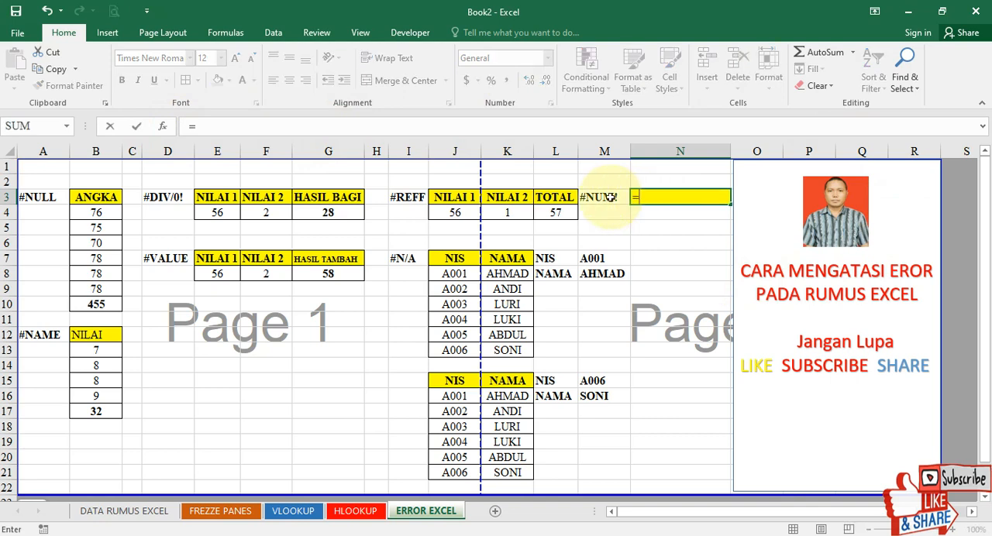
type("nu")
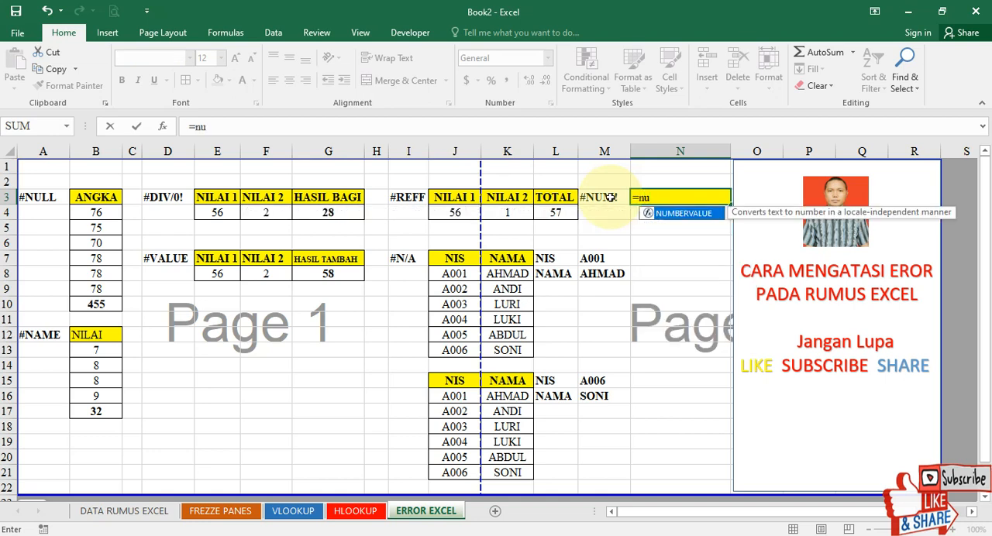
double_click(674, 220)
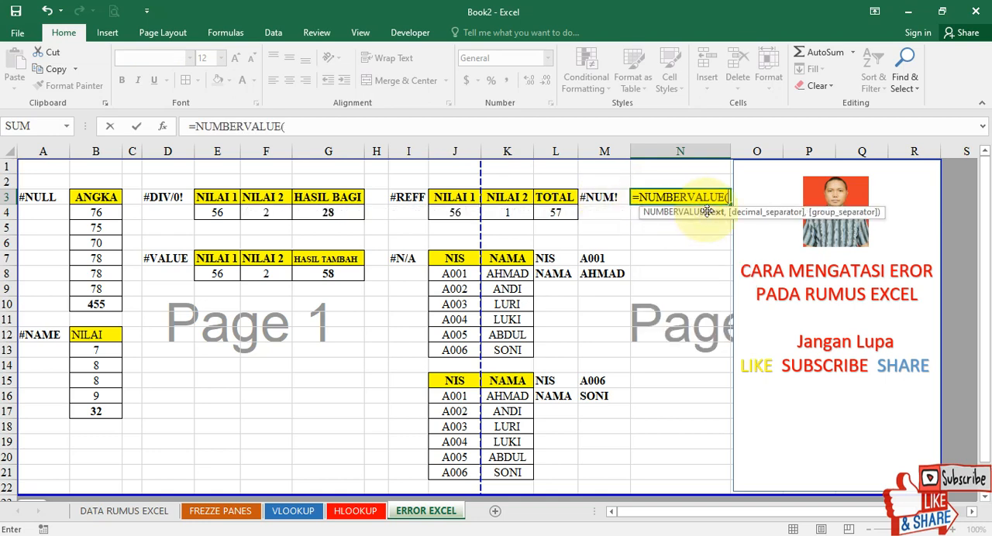
left_click(393, 120)
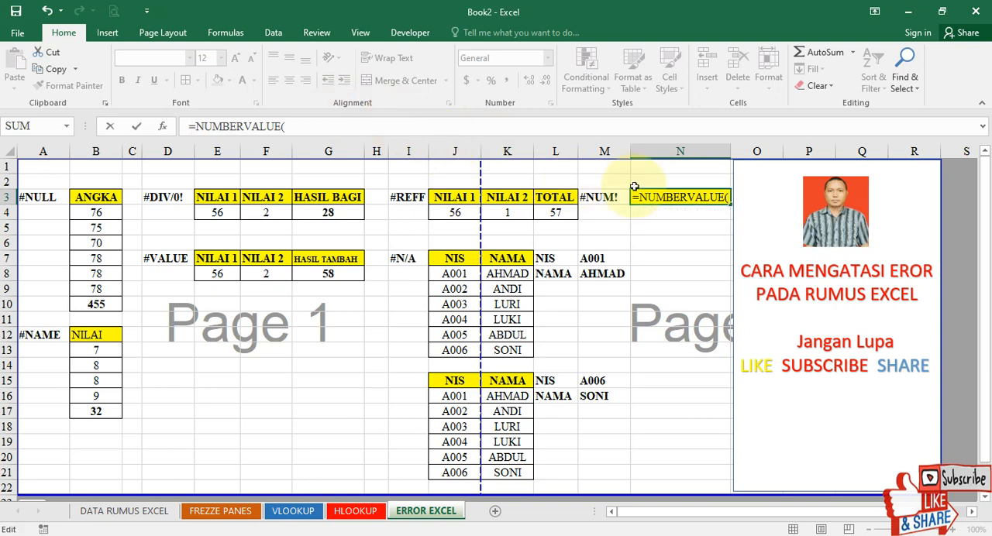
left_click(683, 202)
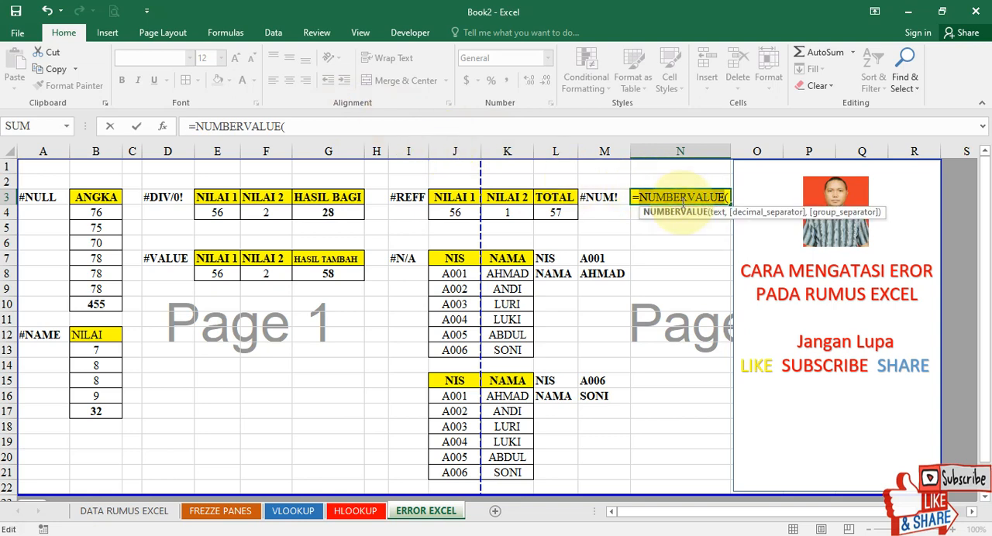
left_click(352, 124)
type("1")
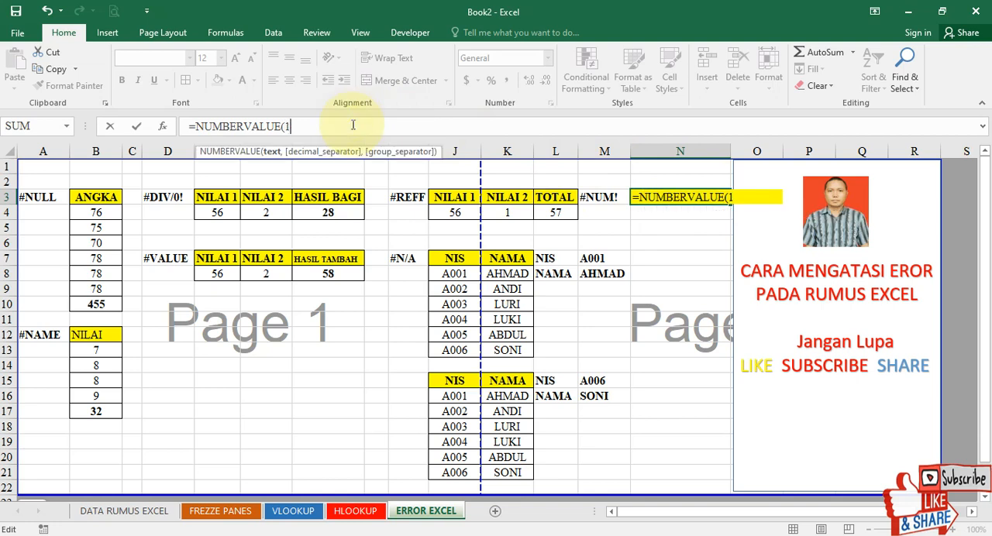
type("0^1000)")
key("Return")
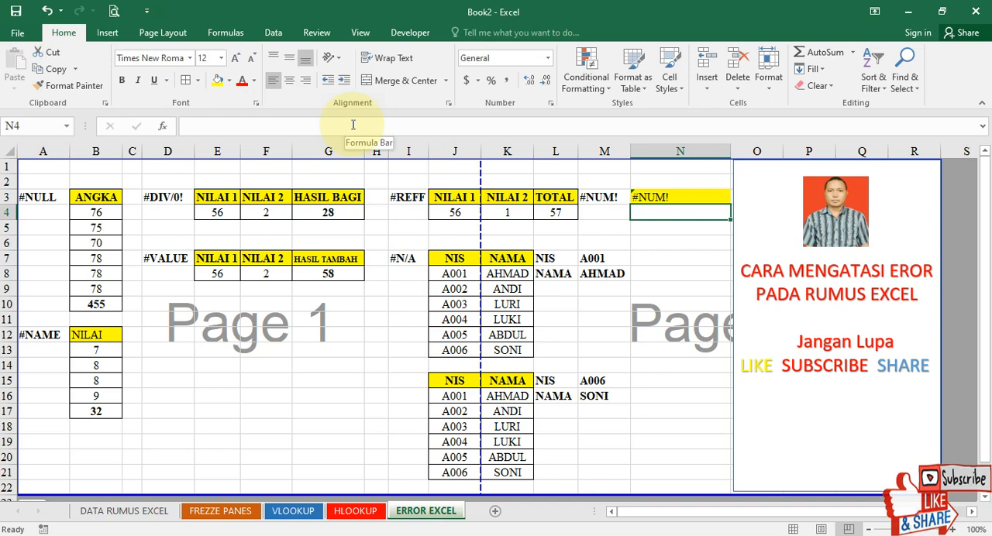
Reduce the exponent in the N3 formula so it reads =NUMBERVALUE(10^10).
key("Up")
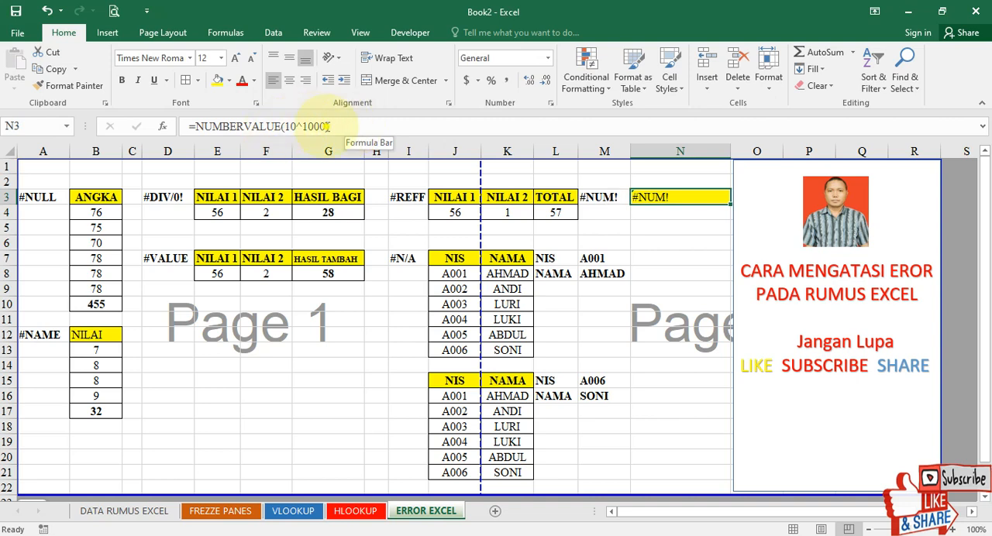
left_click(329, 126)
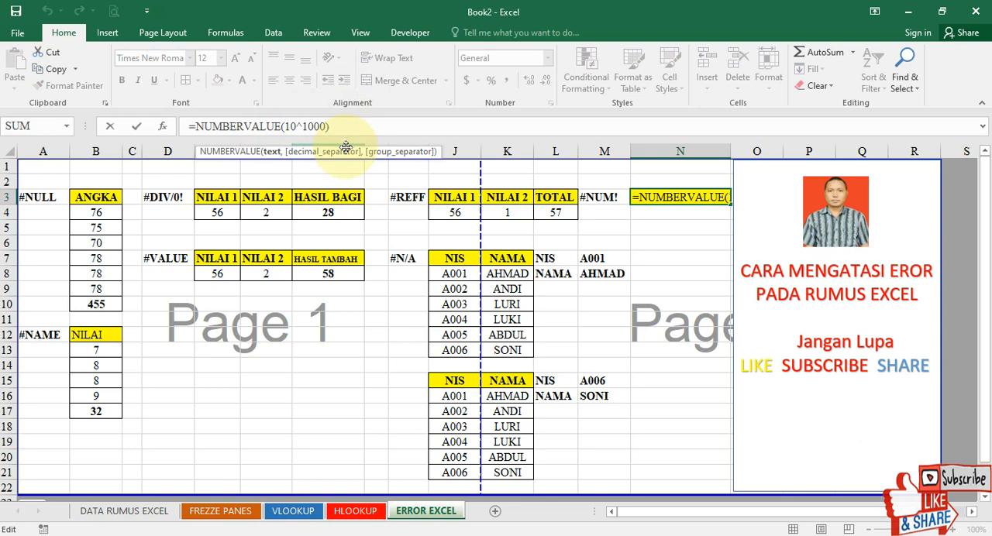
key("Left")
key("BackSpace")
key("BackSpace")
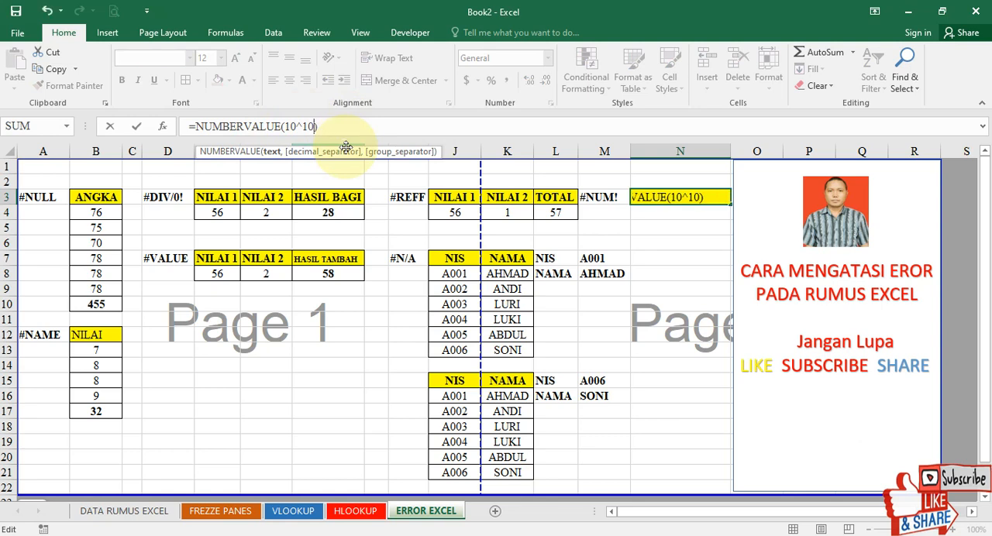
key("Return")
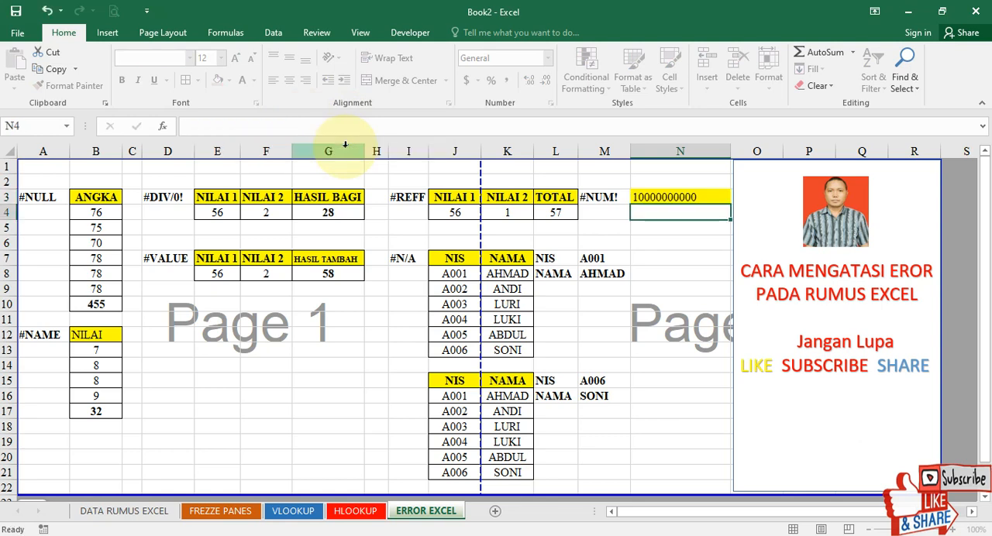
Change the exponent to 2 so the N3 formula reads =NUMBERVALUE(10^2), and reselect the cell to check it.
key("Up")
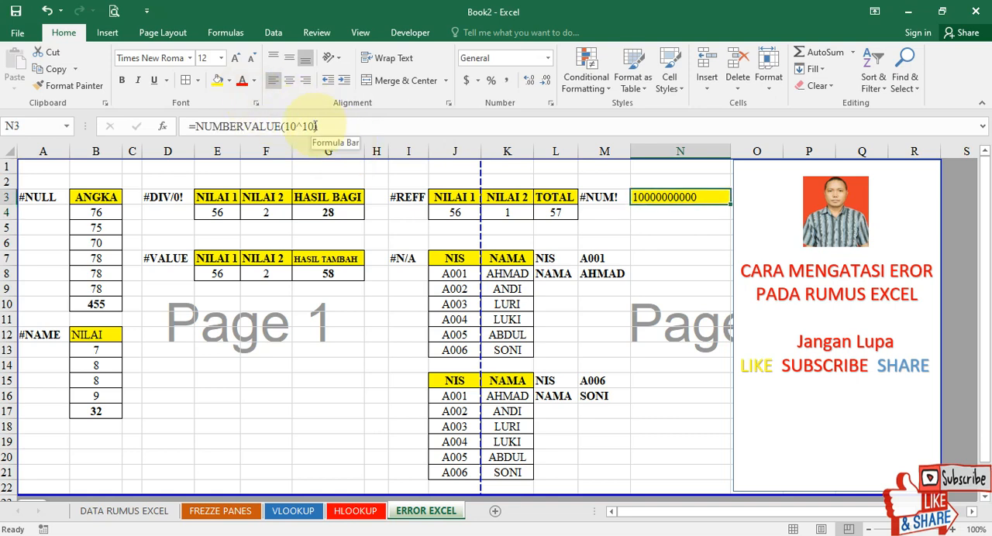
left_click(315, 126)
key("BackSpace")
key("BackSpace")
type("2")
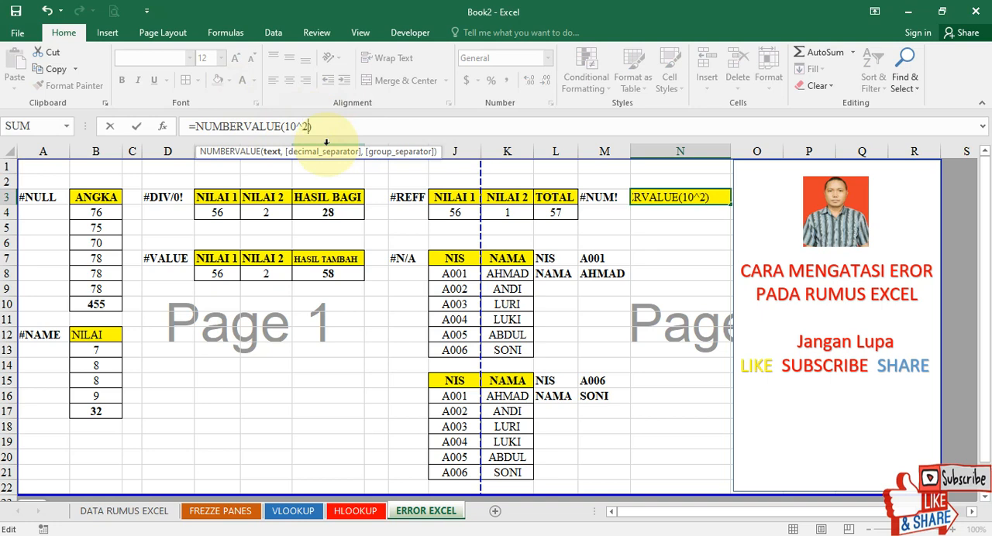
key("Return")
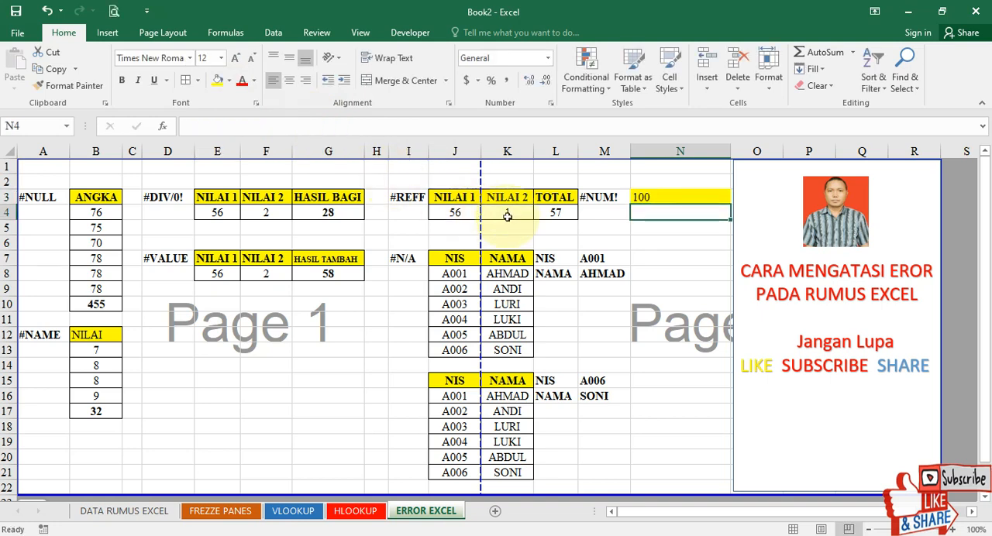
left_click(617, 231)
left_click(646, 198)
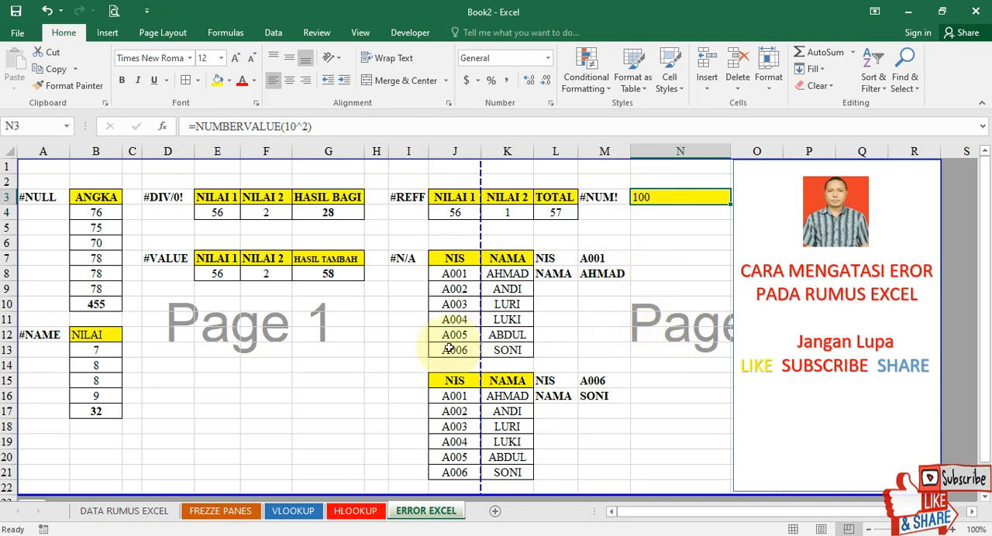
Try replacing all the comma separators in the M16 VLOOKUP formula with semicolons: =VLOOKUP(M15;J16:K21;2;FALSE).
left_click_drag(452, 380, 602, 468)
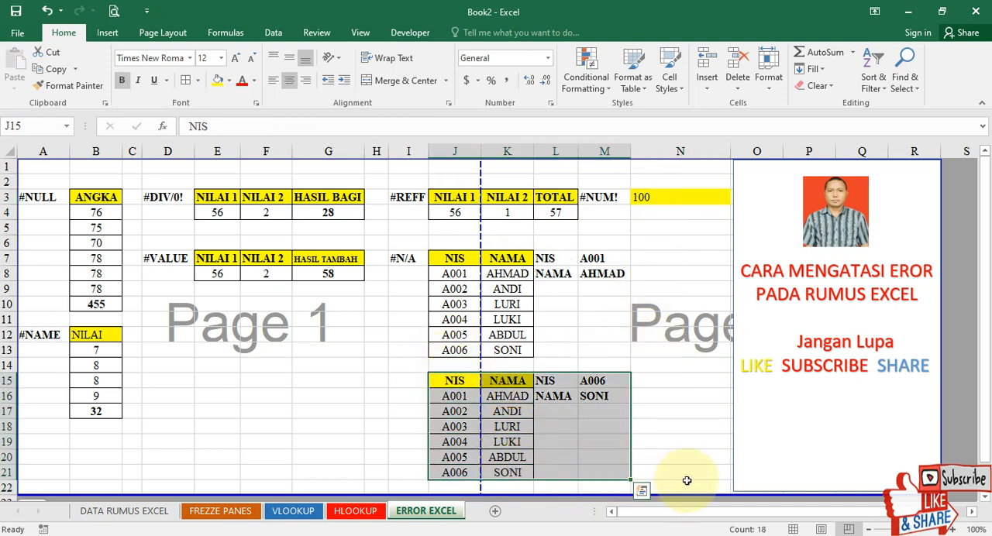
left_click(617, 397)
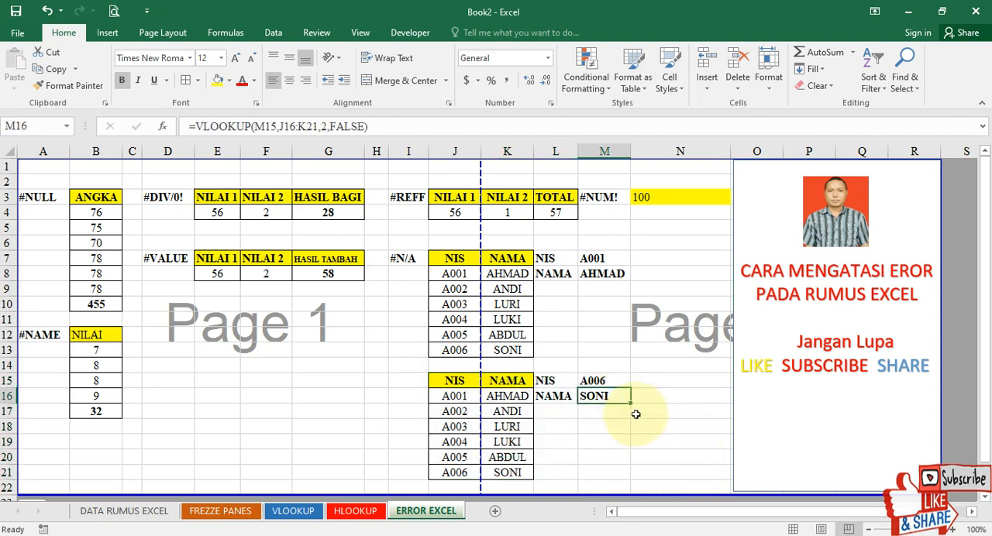
double_click(612, 397)
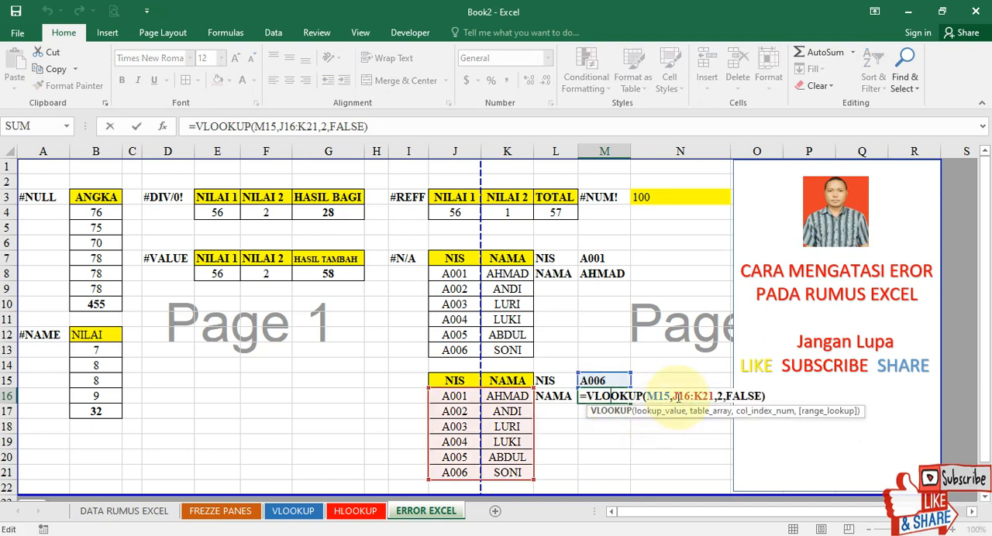
left_click(673, 397)
key("BackSpace")
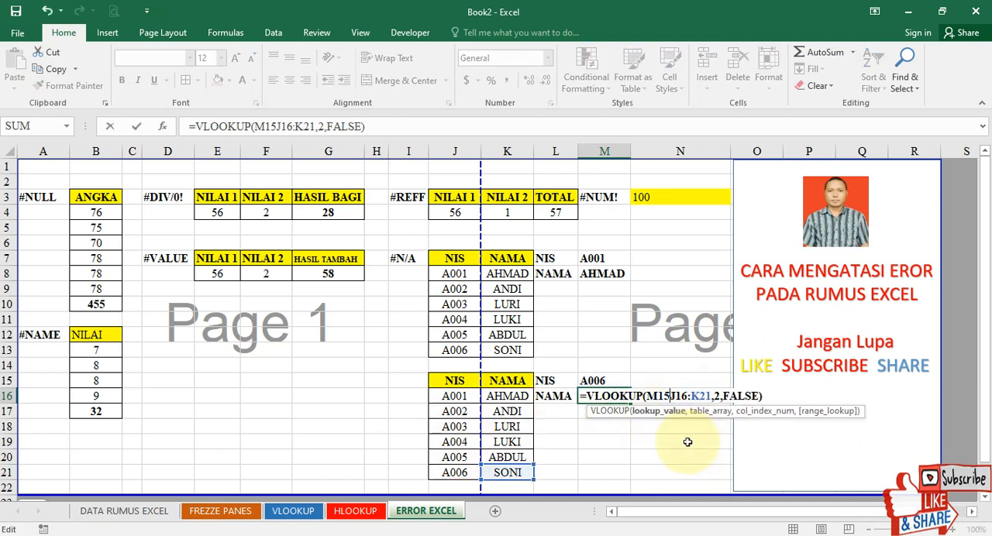
type(";")
key("Right")
key("Right")
key("Right")
key("Right")
key("Right")
key("Right")
key("Right")
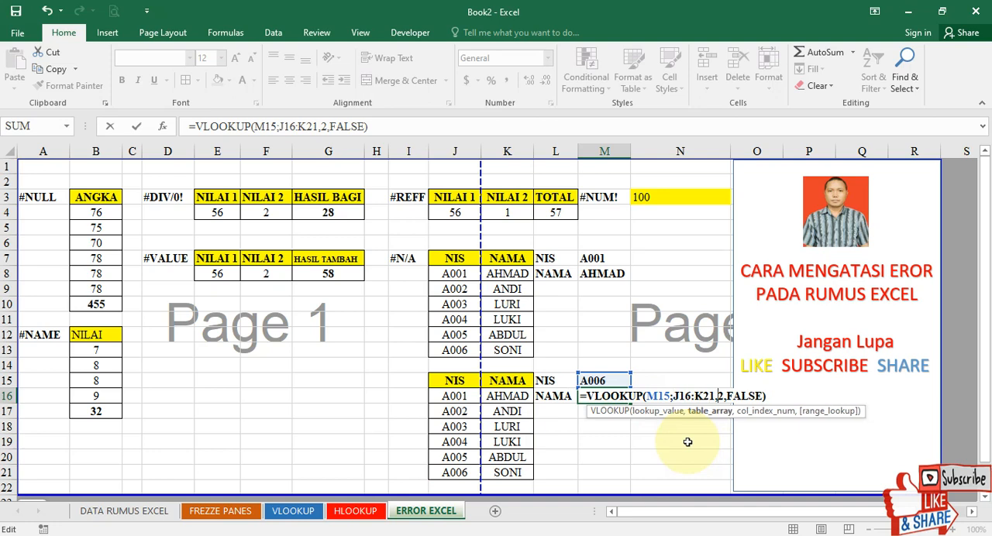
key("BackSpace")
type(";")
key("Right")
key("BackSpace")
type(";")
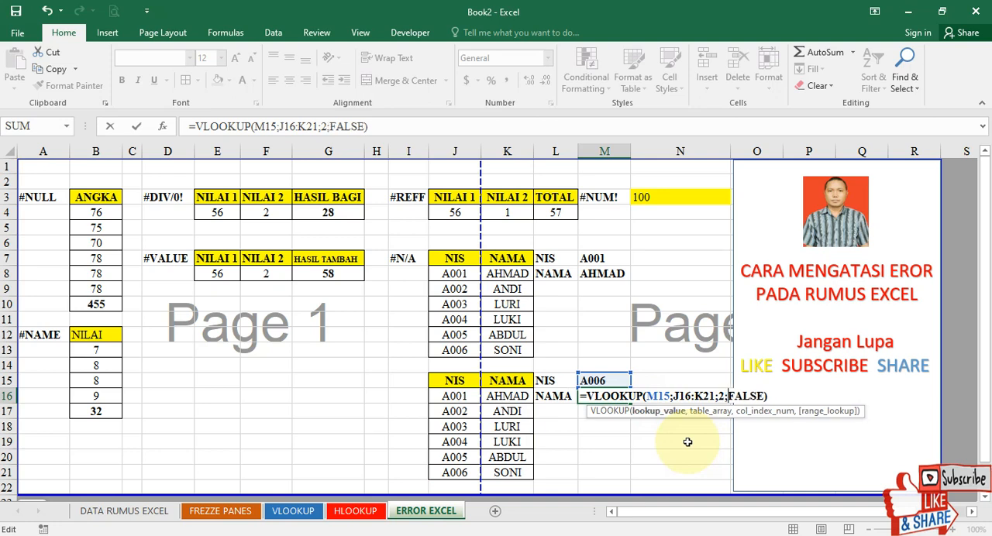
key("Return")
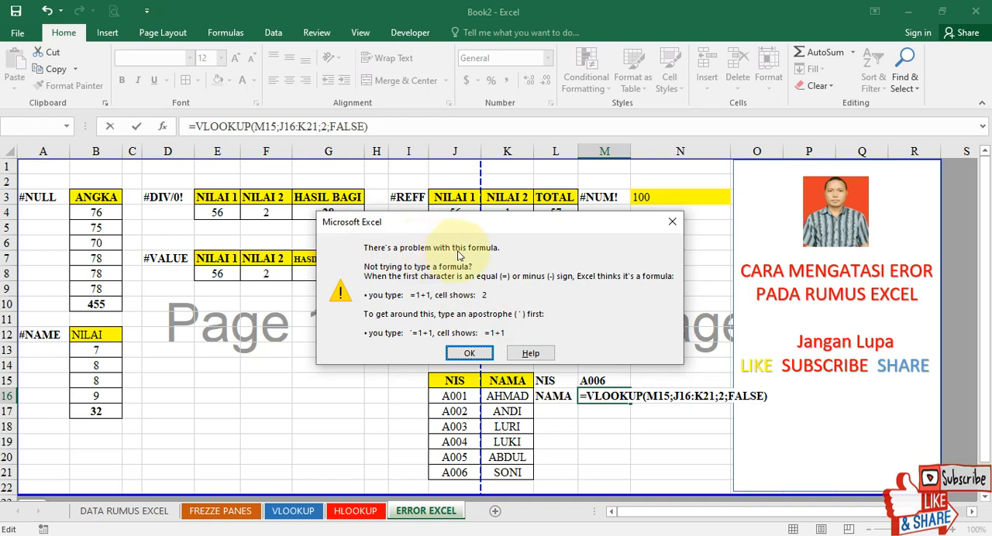
left_click(467, 355)
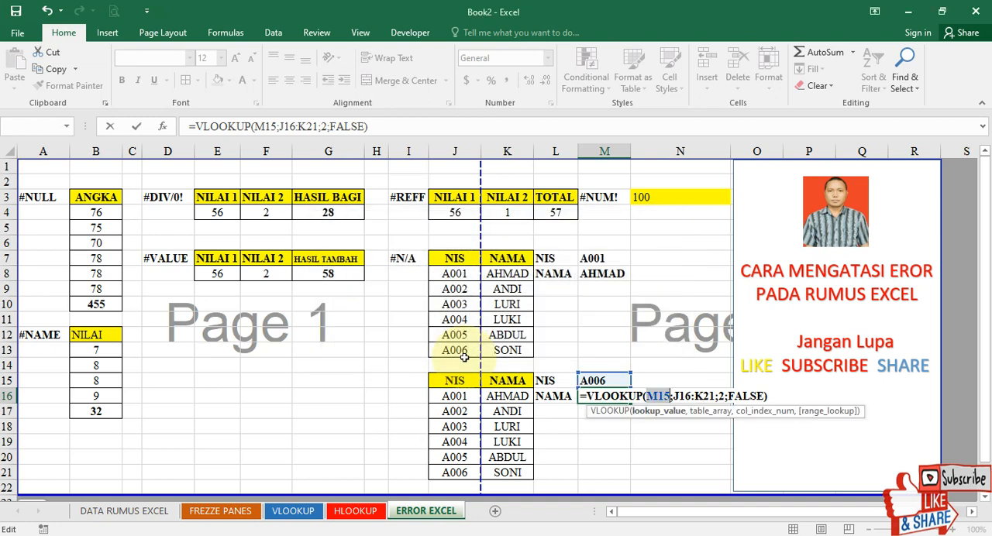
Undo and redo the last separator edit in M16, and try to commit the semicolon version of the formula again.
key("ctrl+z")
key("ctrl+y")
key("ctrl+z")
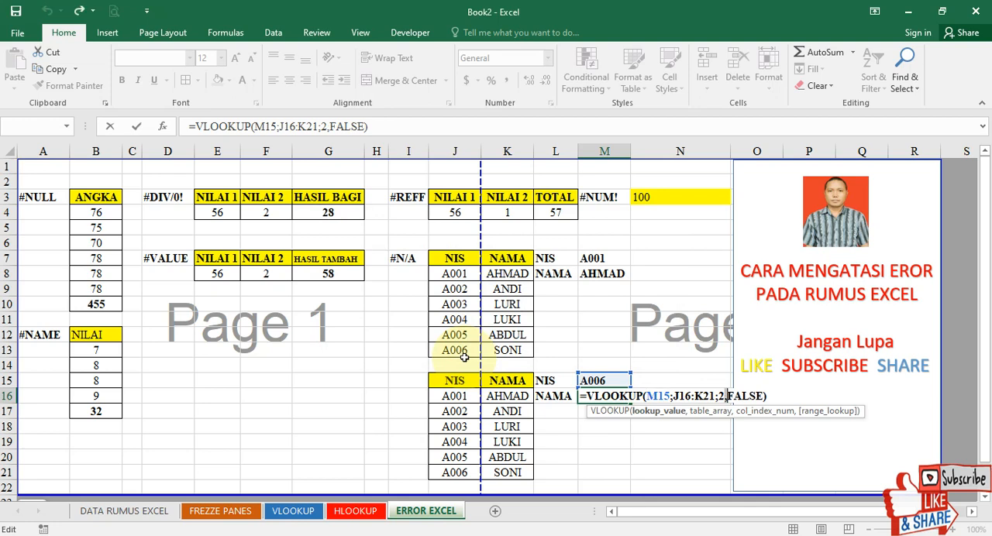
key("ctrl+y")
key("ctrl+z")
key("ctrl+y")
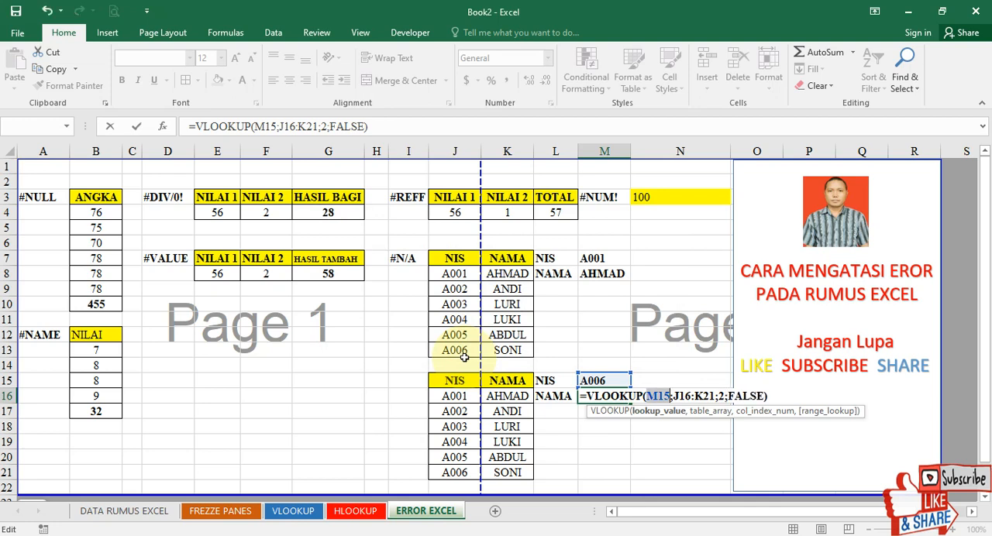
key("Return")
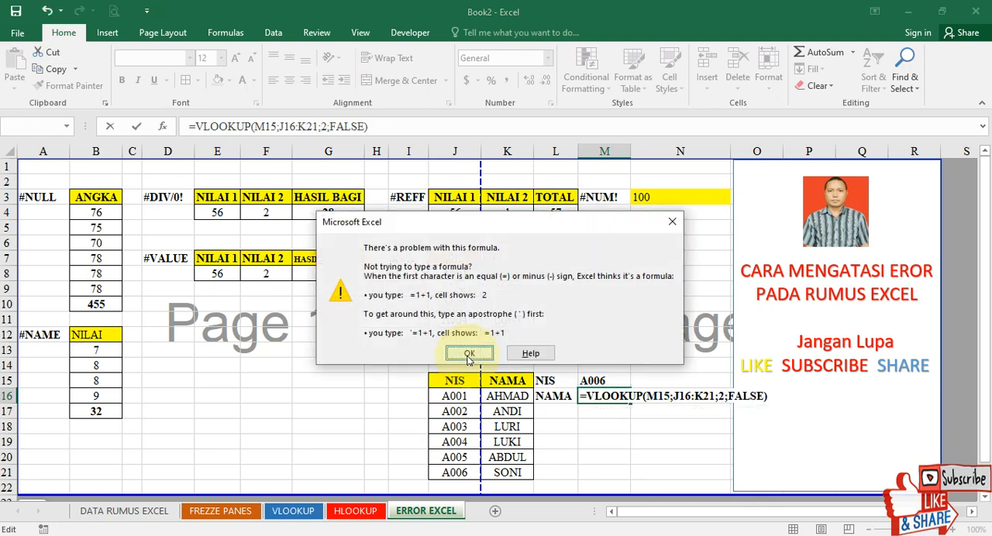
left_click(468, 355)
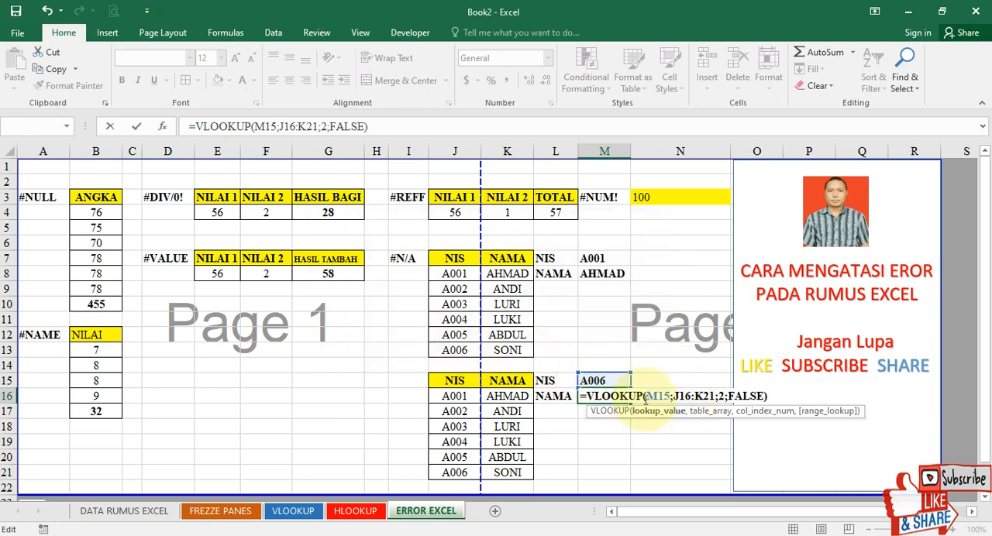
Restore the comma separators in the M16 formula so it reads =VLOOKUP(M15,J16:K21,2,FALSE), and commit it.
left_click(672, 396)
key("BackSpace")
type(",")
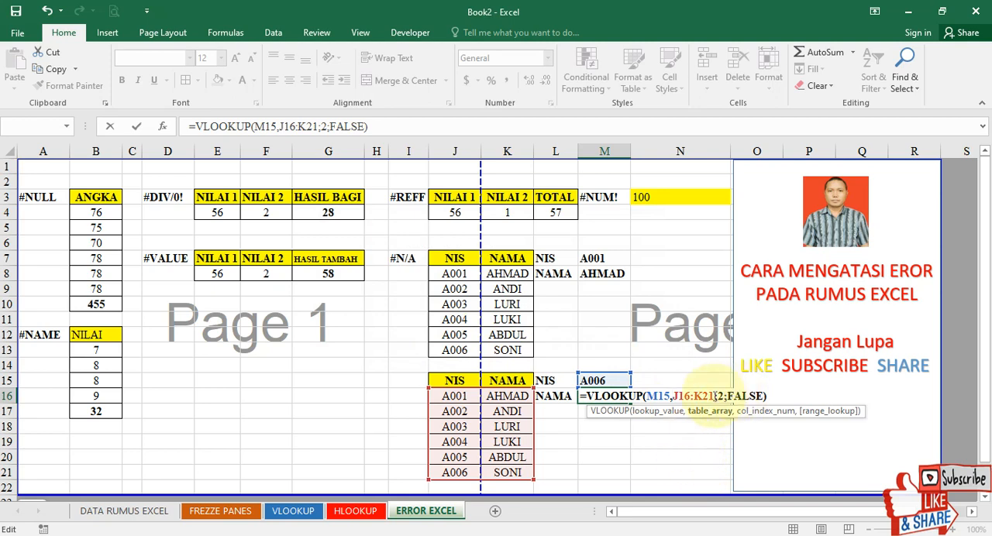
key("BackSpace")
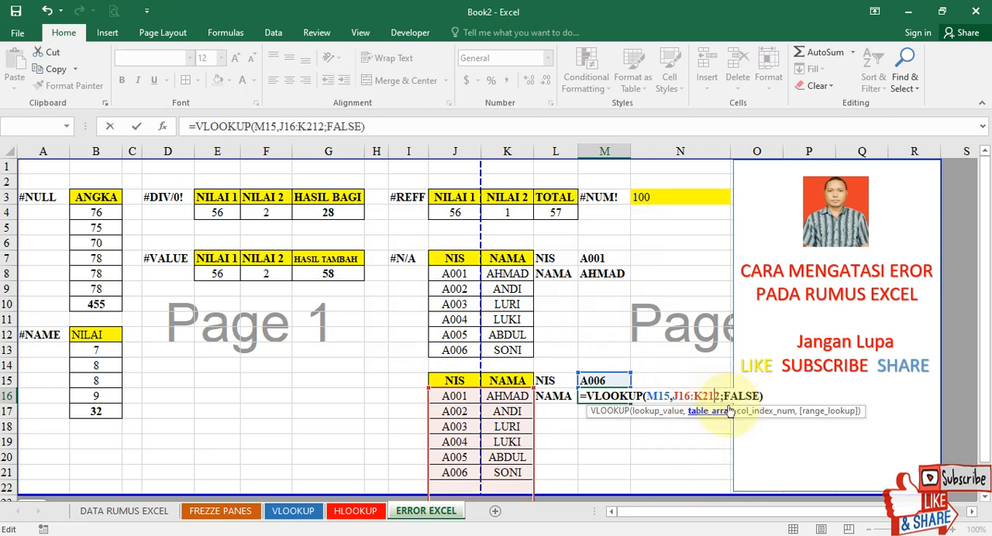
type(",")
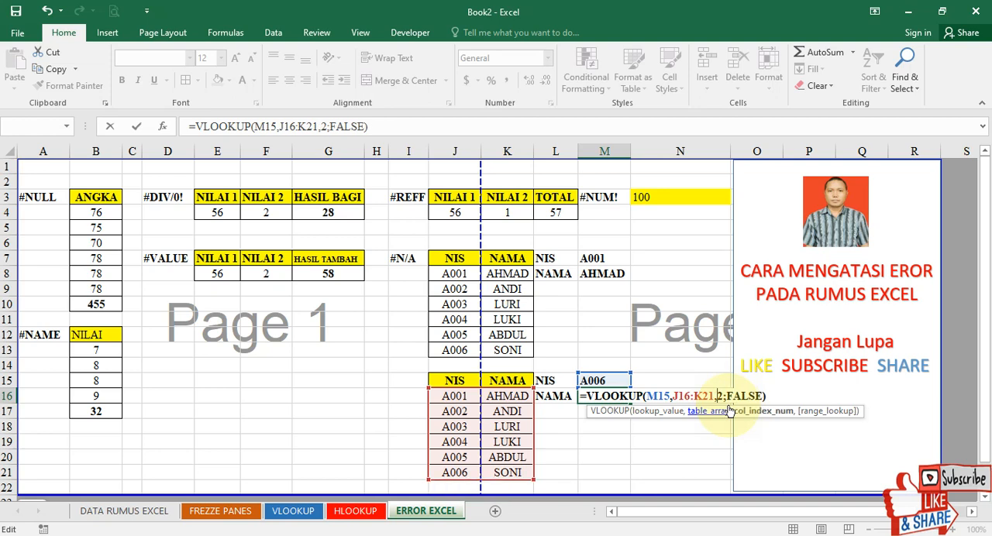
key("Right")
key("Delete")
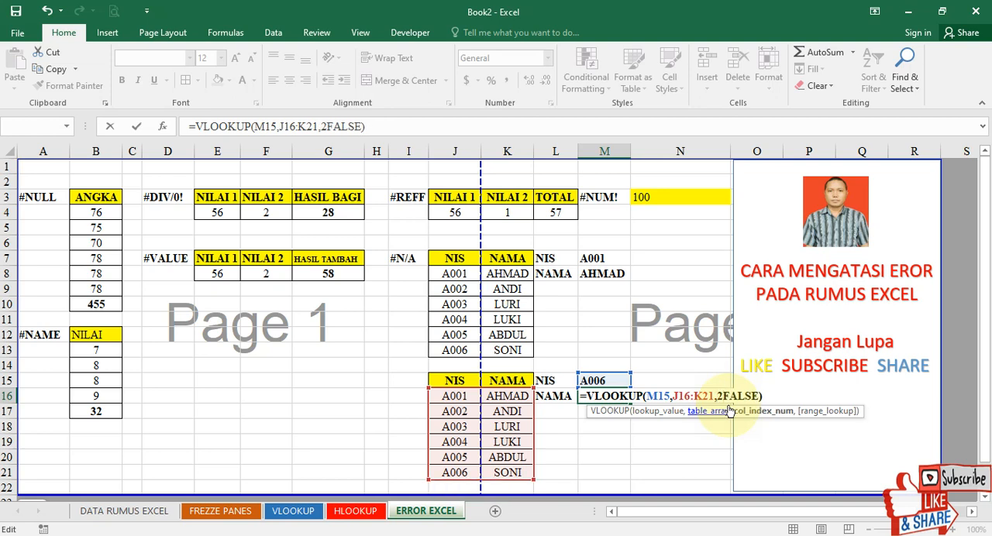
type(",")
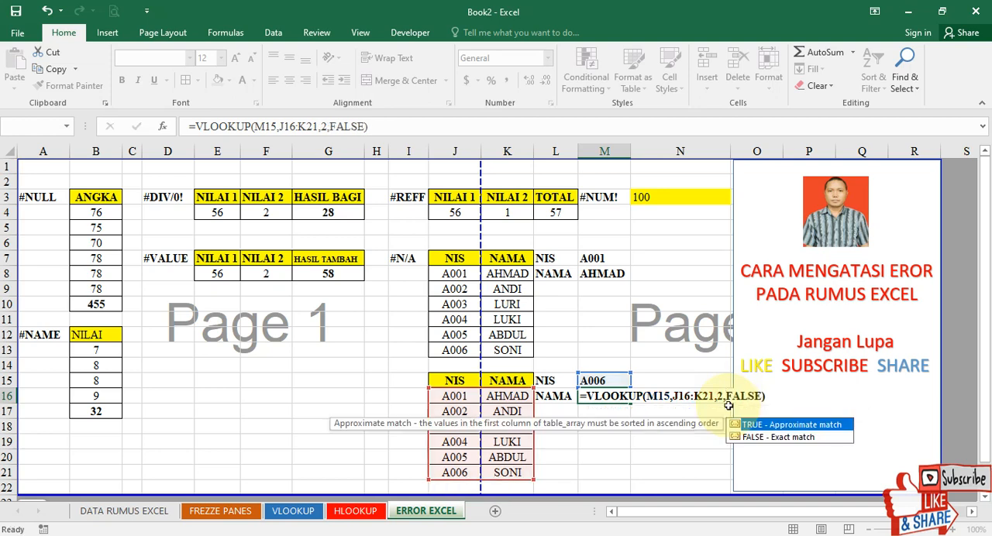
key("Return")
left_click(658, 394)
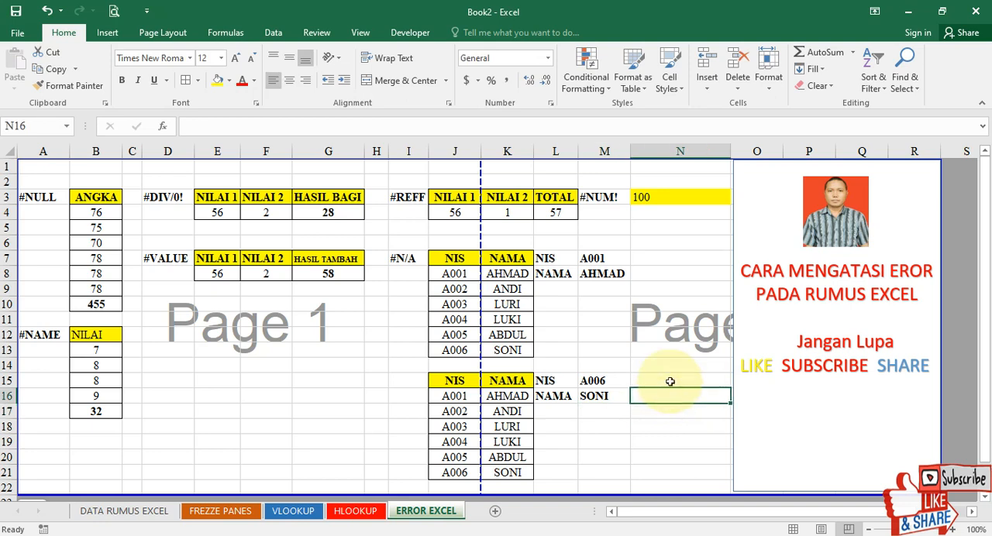
Review the error labels #NULL, #NAME, #DIV/0!, #VALUE, #REFF, #N/A and #NUM!, plus the second NIS/NAMA lookup table.
left_click(56, 200)
left_click(51, 338)
left_click(161, 197)
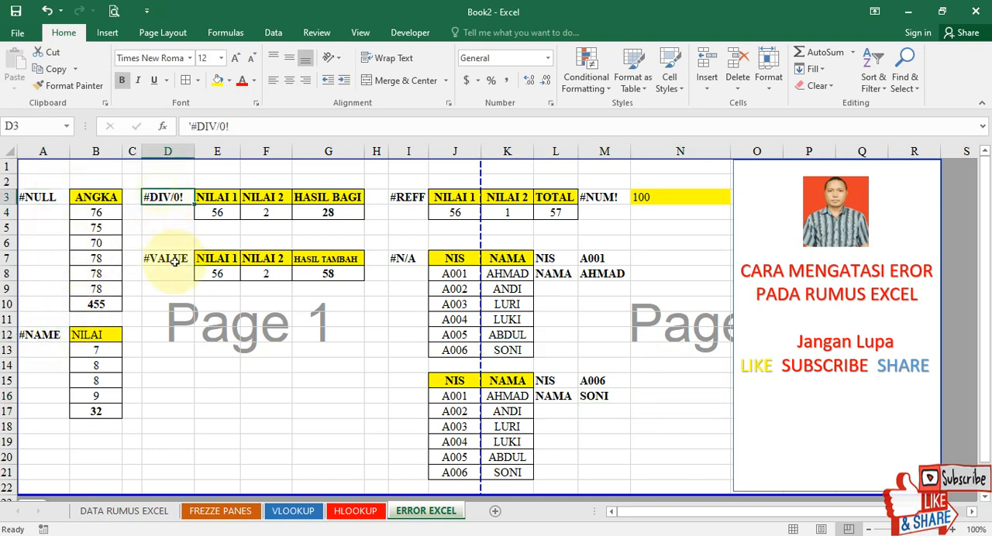
left_click(166, 260)
left_click(169, 270)
left_click(399, 198)
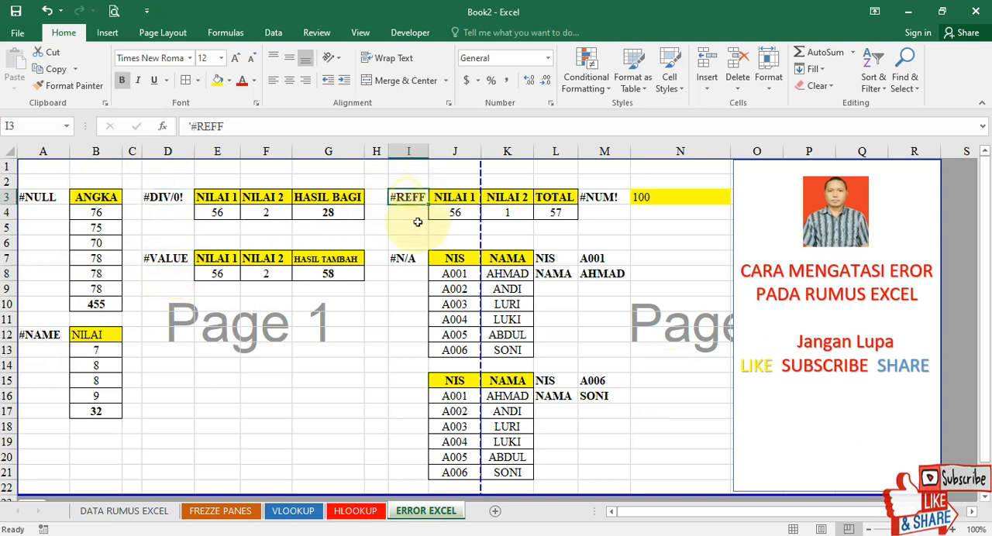
left_click(404, 260)
left_click(595, 197)
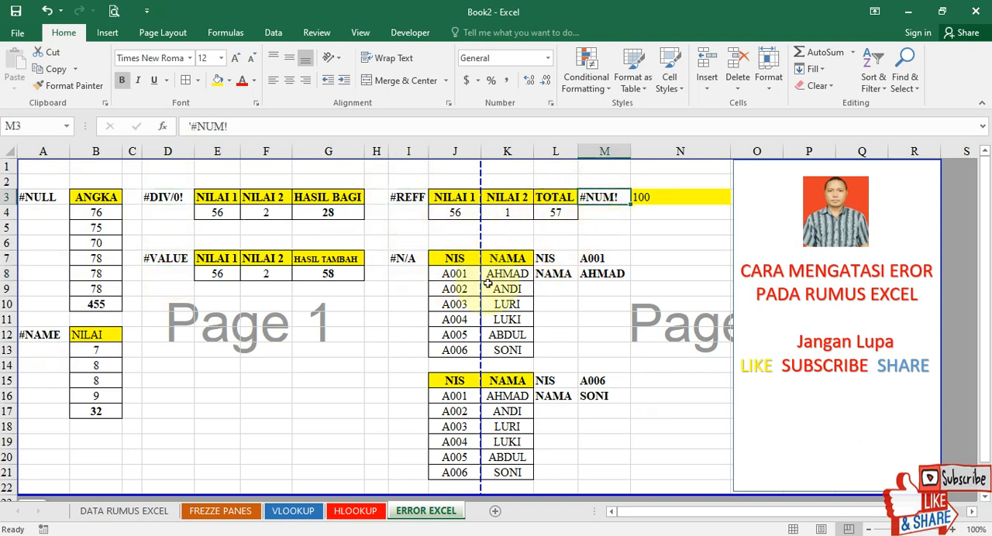
left_click_drag(468, 381, 604, 471)
left_click(270, 367)
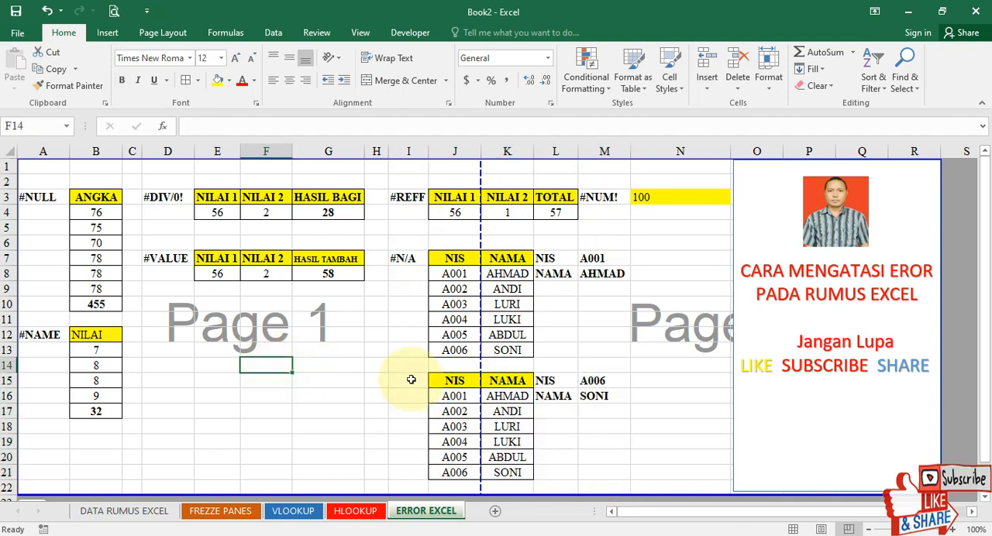